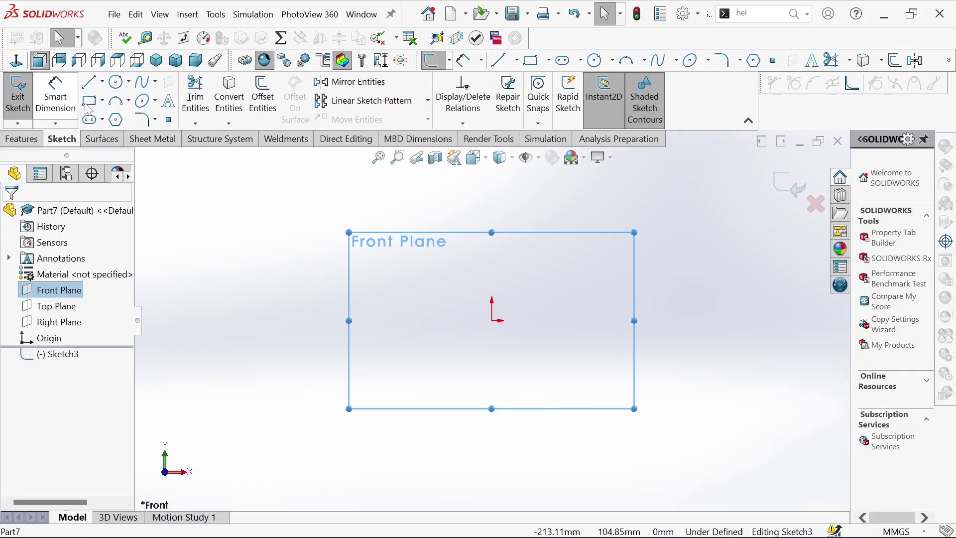
# Draw an infinite-length horizontal construction centreline through the origin of the Front Plane sketch.
pyautogui.click(101, 82)
pyautogui.click(128, 124)
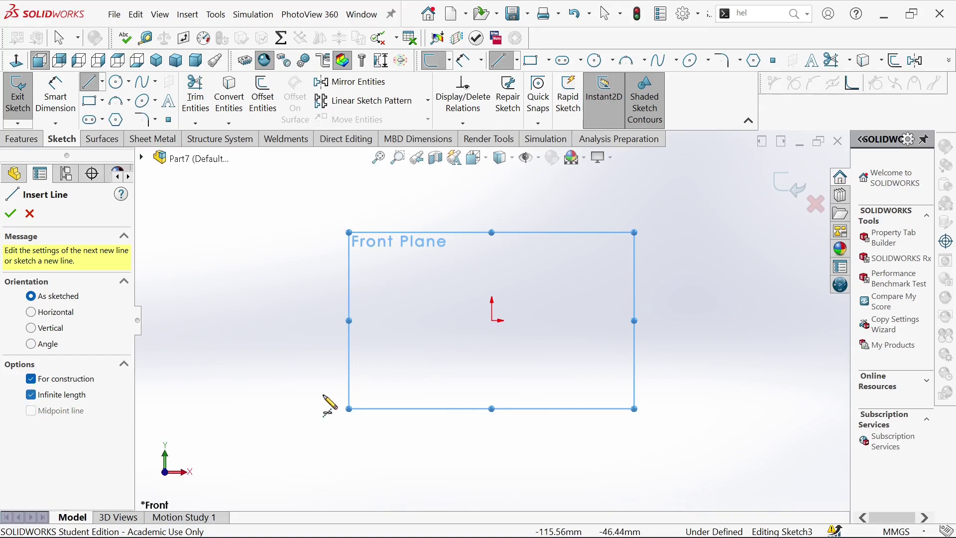
pyautogui.click(491, 321)
pyautogui.click(529, 323)
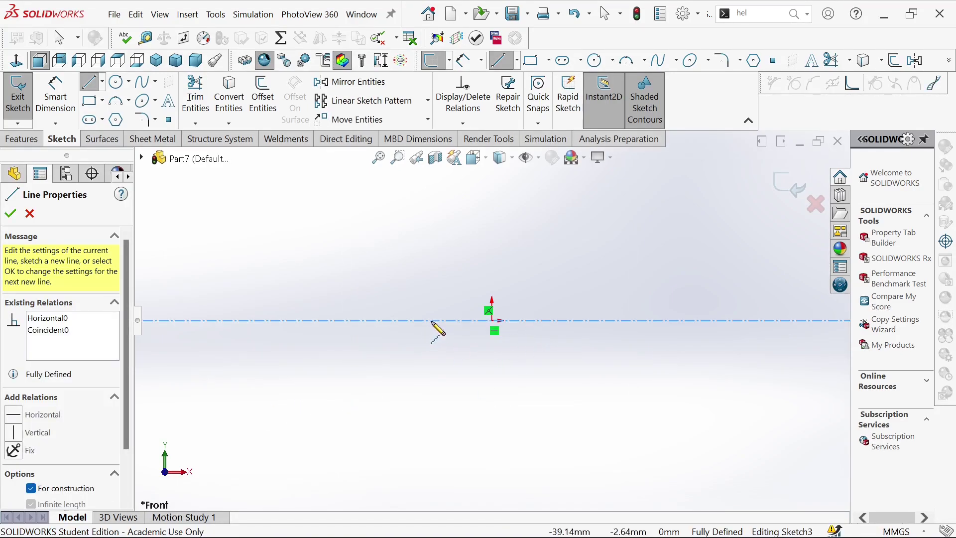
# Draw four lines from the centreline: a vertical rise, a step, a second rise and a top step.
pyautogui.click(103, 81)
pyautogui.click(109, 98)
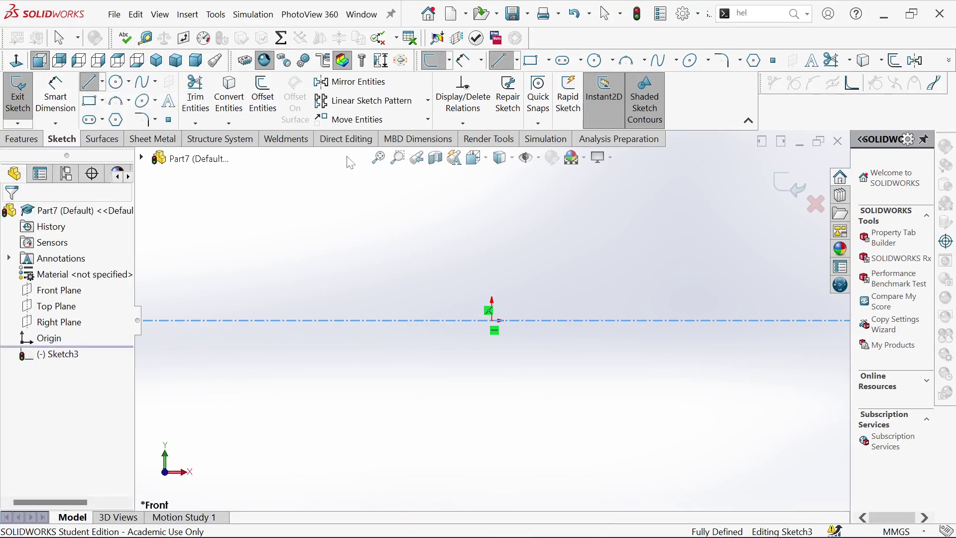
pyautogui.click(298, 320)
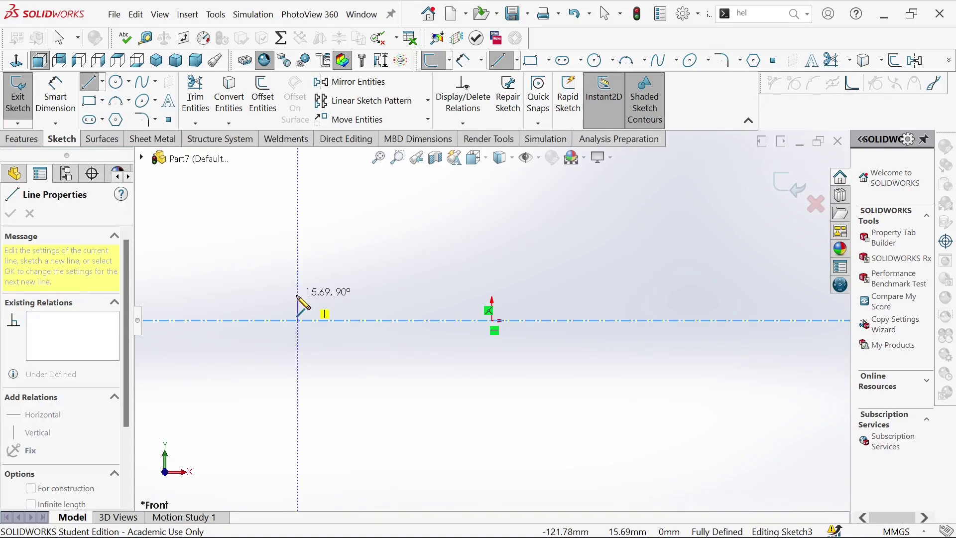
pyautogui.click(298, 295)
pyautogui.click(347, 295)
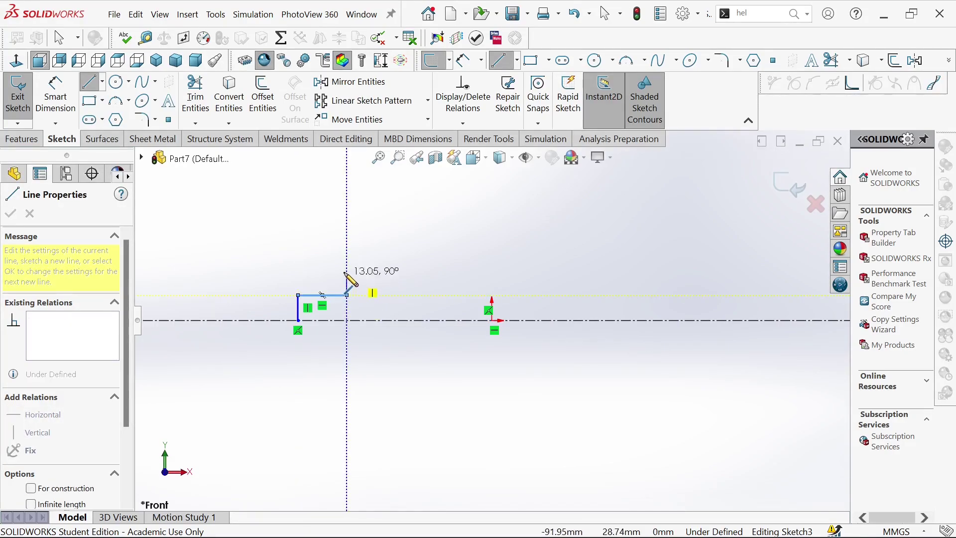
pyautogui.click(347, 272)
pyautogui.click(411, 272)
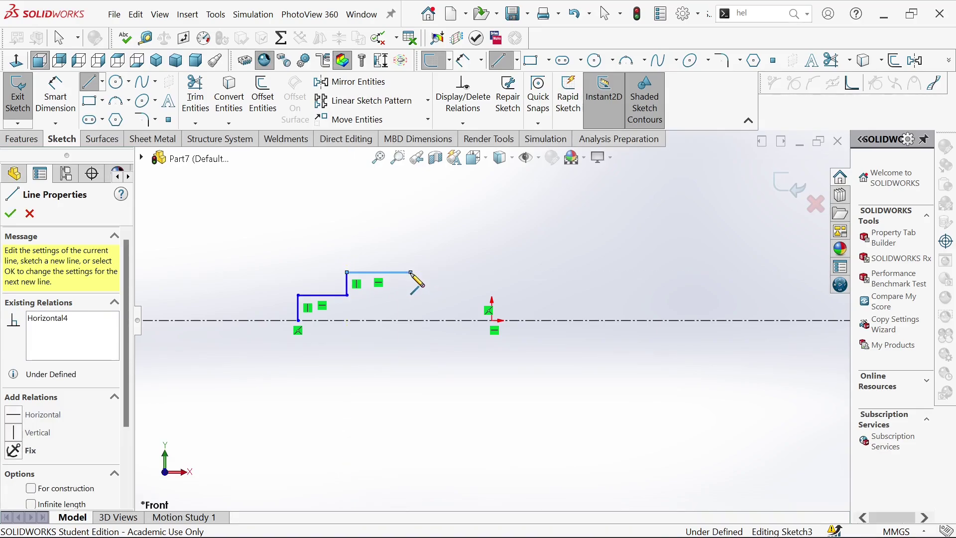
pyautogui.press('Escape')
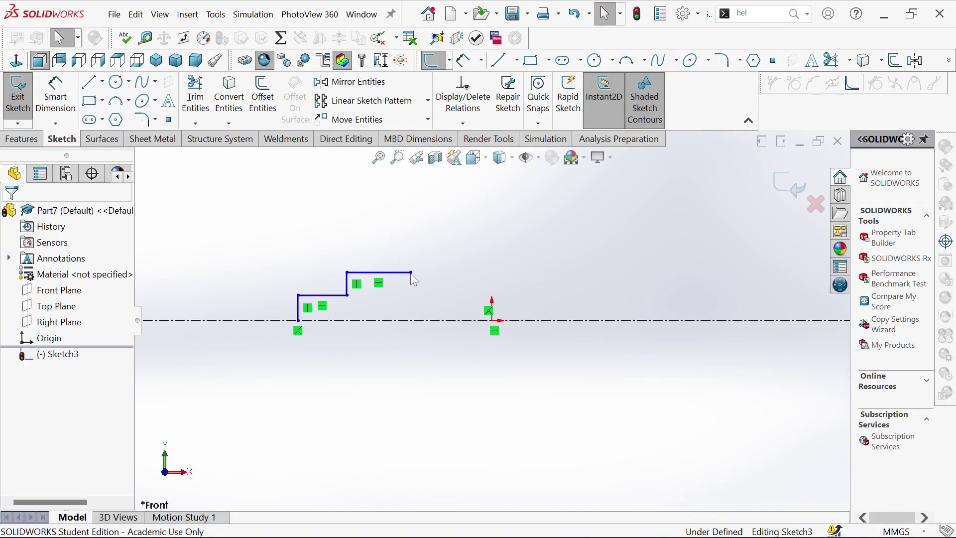
# Dimension the first vertical rise to 20 mm and the first horizontal step to 40 mm.
pyautogui.rightClick(297, 311)
pyautogui.click(439, 244)
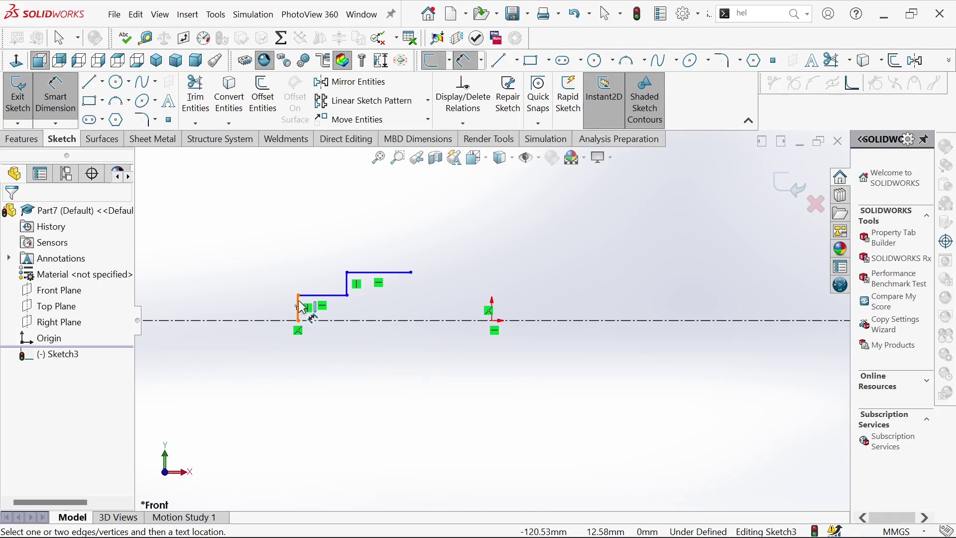
pyautogui.click(302, 308)
pyautogui.click(284, 301)
pyautogui.write('20')
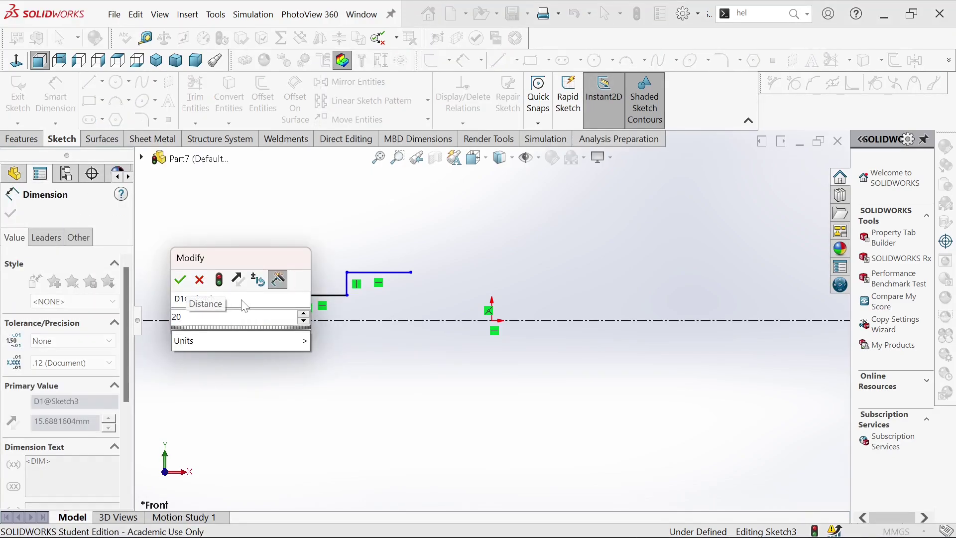
pyautogui.press('Return')
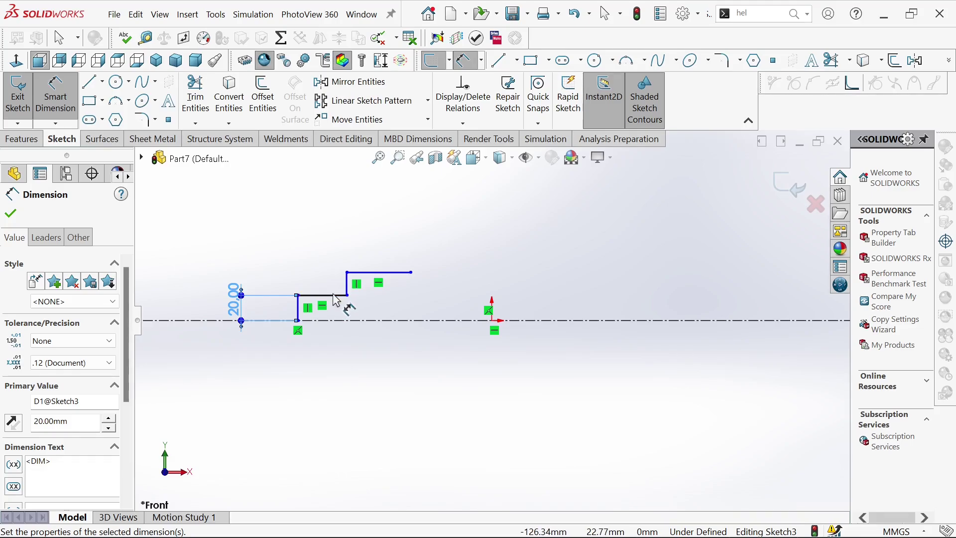
pyautogui.click(337, 302)
pyautogui.click(317, 238)
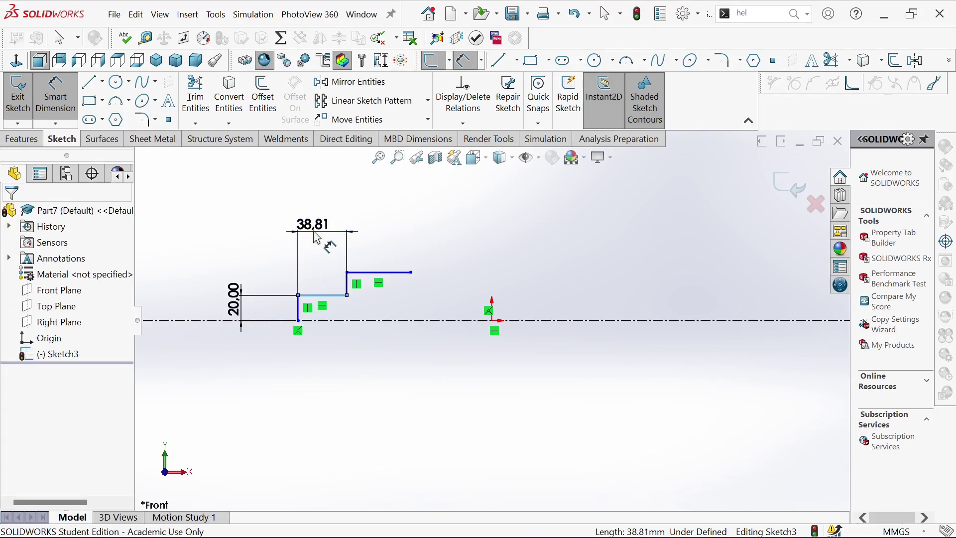
pyautogui.write('40')
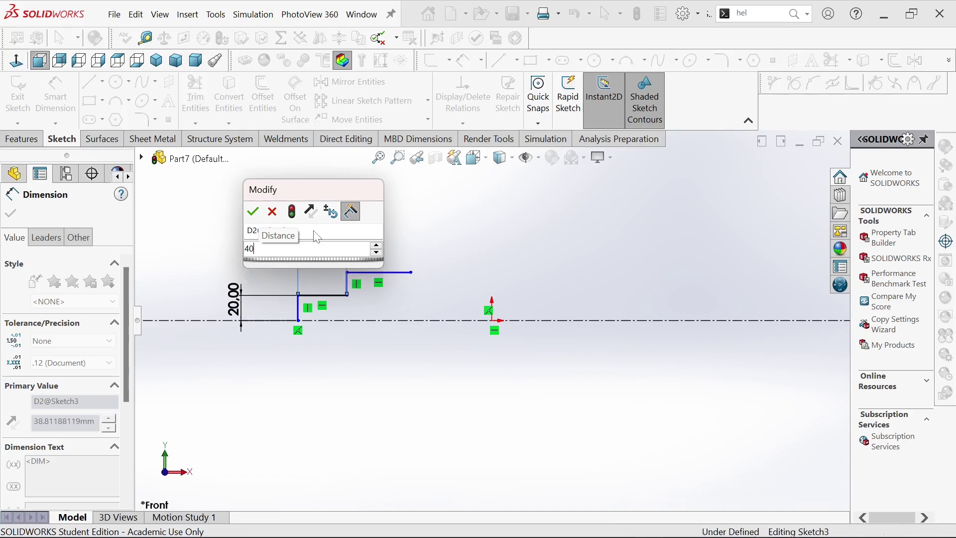
pyautogui.press('Return')
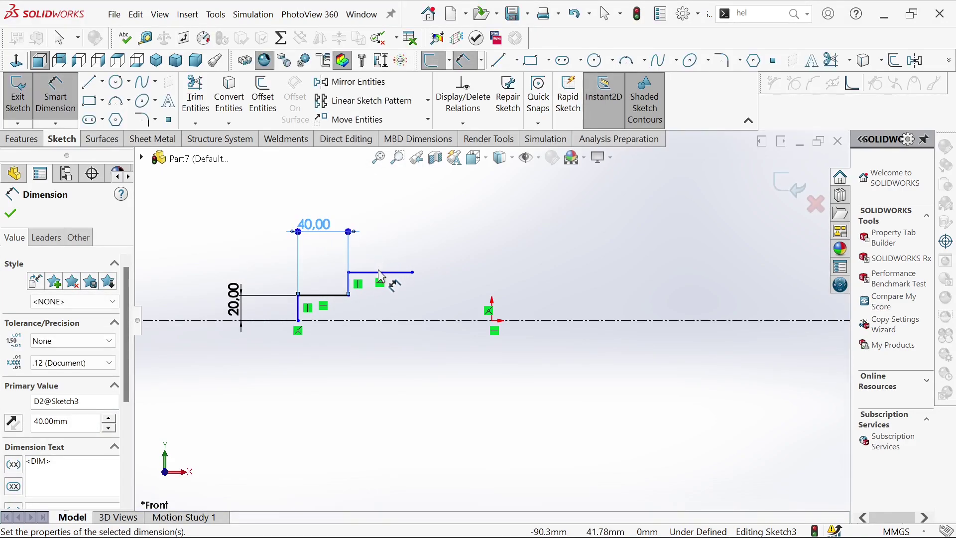
# Set the top step length to 65 mm and its distance from the centreline to 22.5 mm.
pyautogui.click(386, 274)
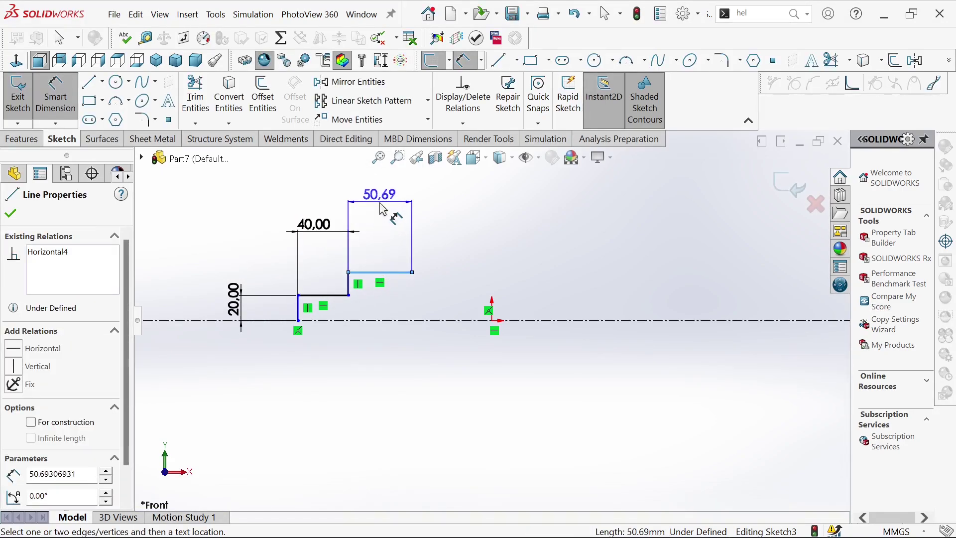
pyautogui.click(383, 210)
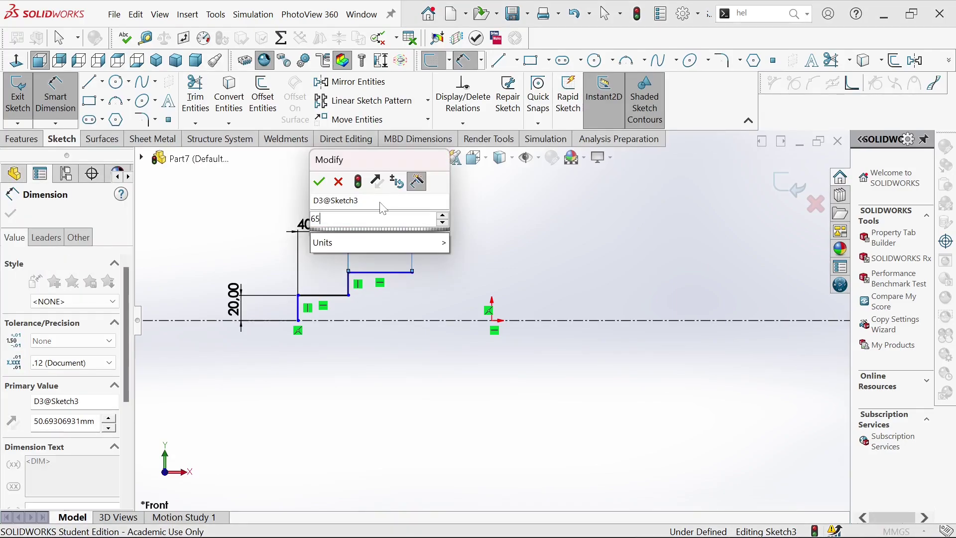
pyautogui.write('65')
pyautogui.press('Return')
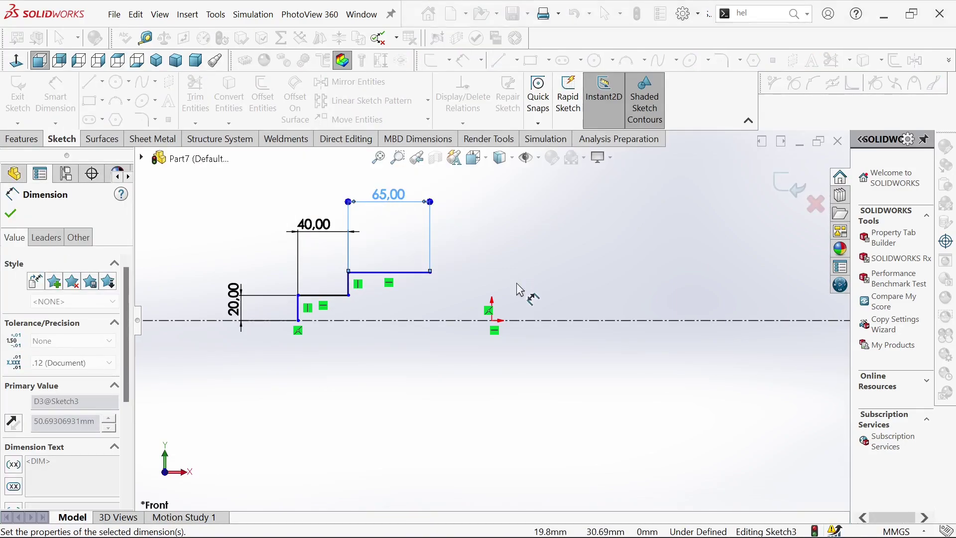
pyautogui.click(406, 273)
pyautogui.click(401, 320)
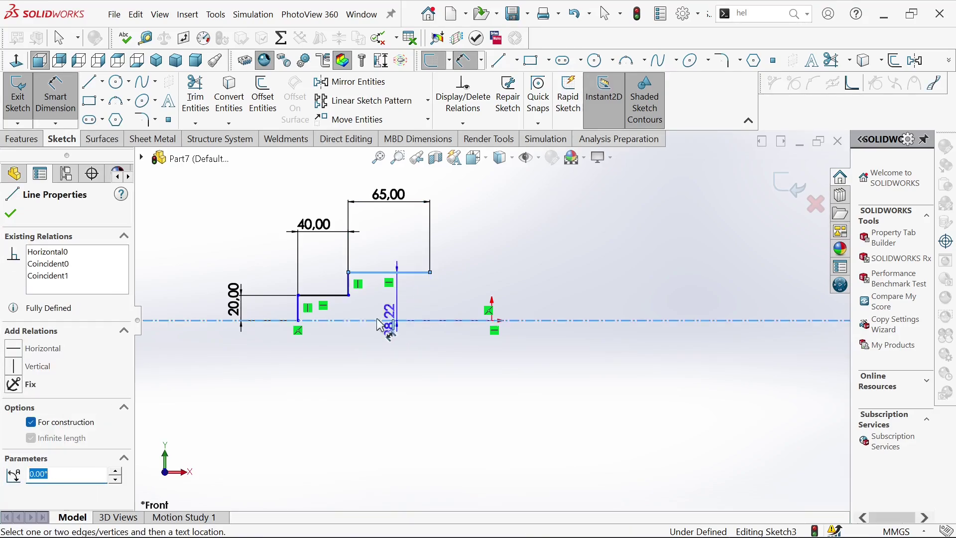
pyautogui.click(208, 307)
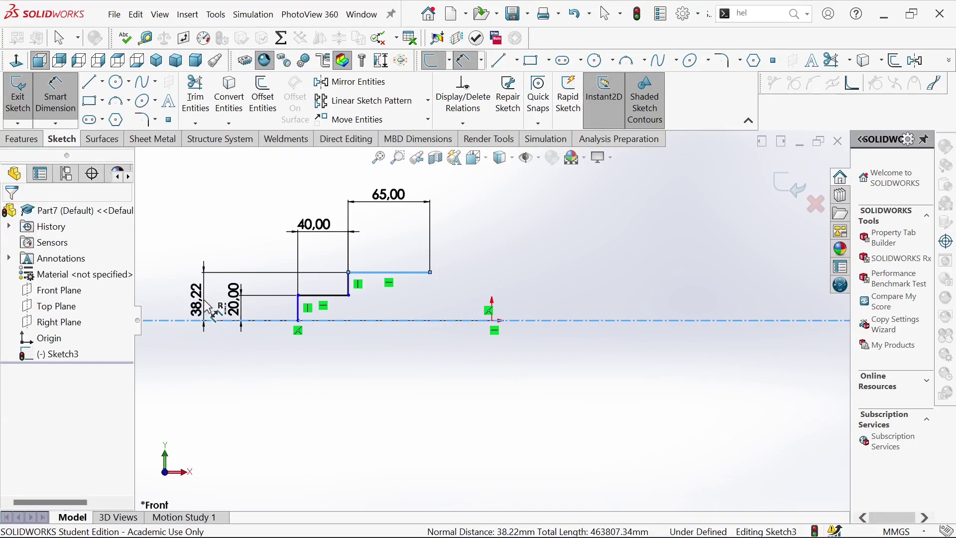
pyautogui.write('22.5')
pyautogui.press('Return')
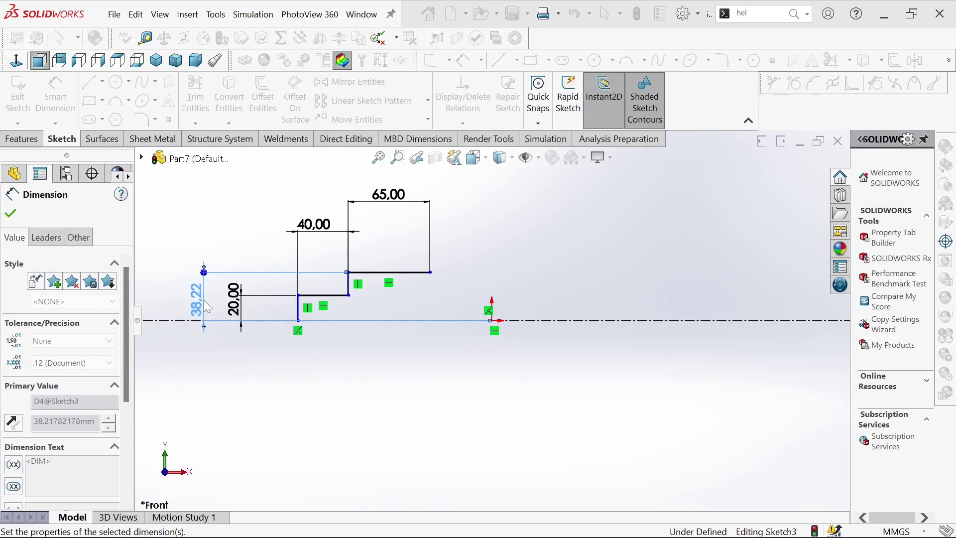
pyautogui.scroll(-3, 368, 319)
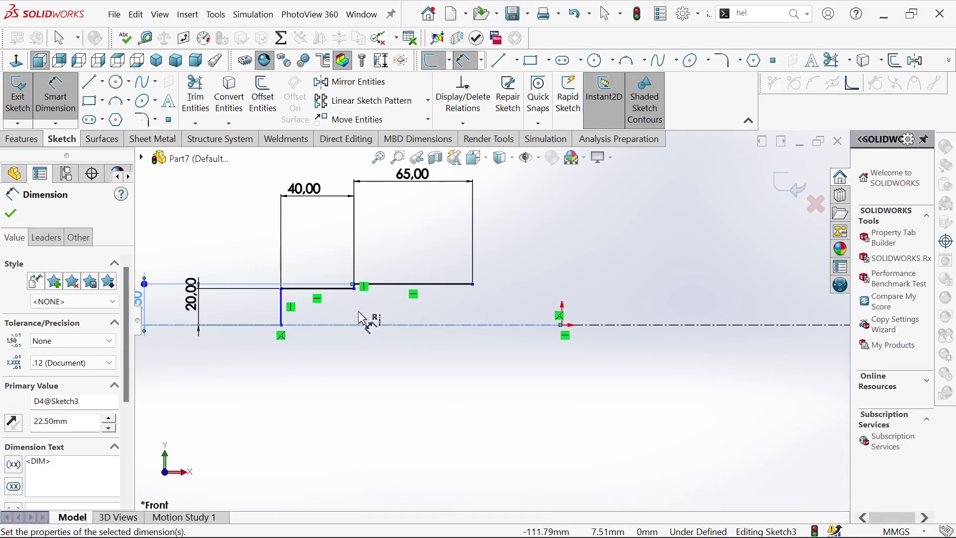
# From the 65 mm step's end, draw a rise, a step above the origin, and a short upward line.
pyautogui.scroll(3, 515, 307)
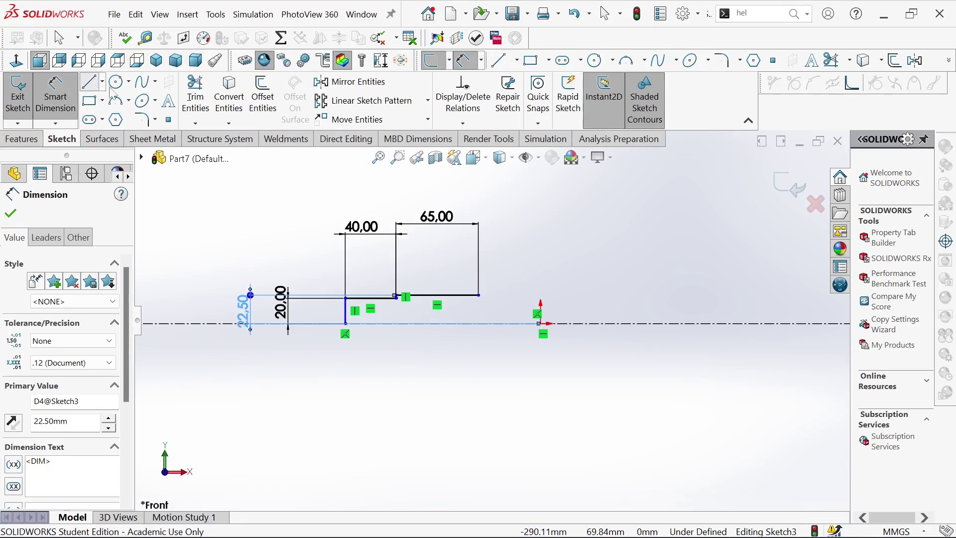
pyautogui.click(93, 82)
pyautogui.click(478, 296)
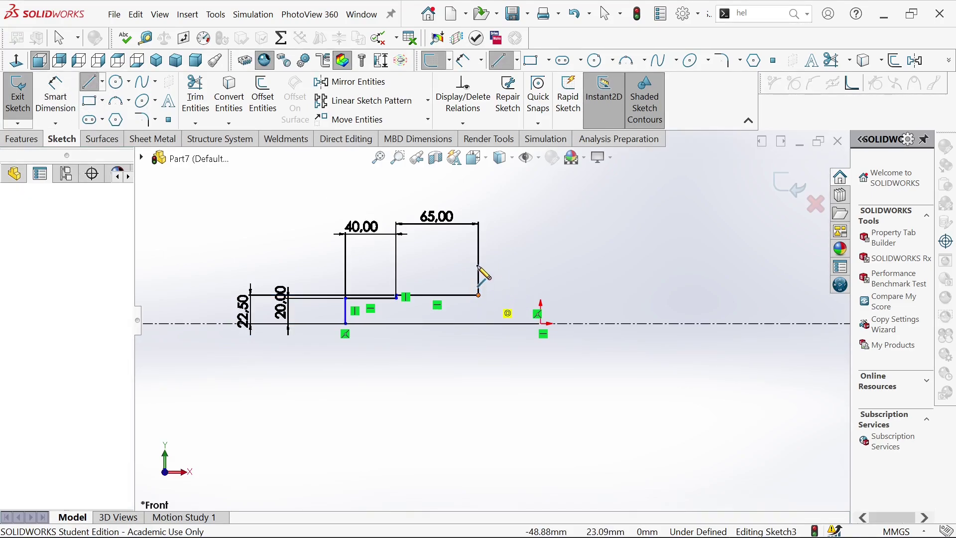
pyautogui.click(479, 264)
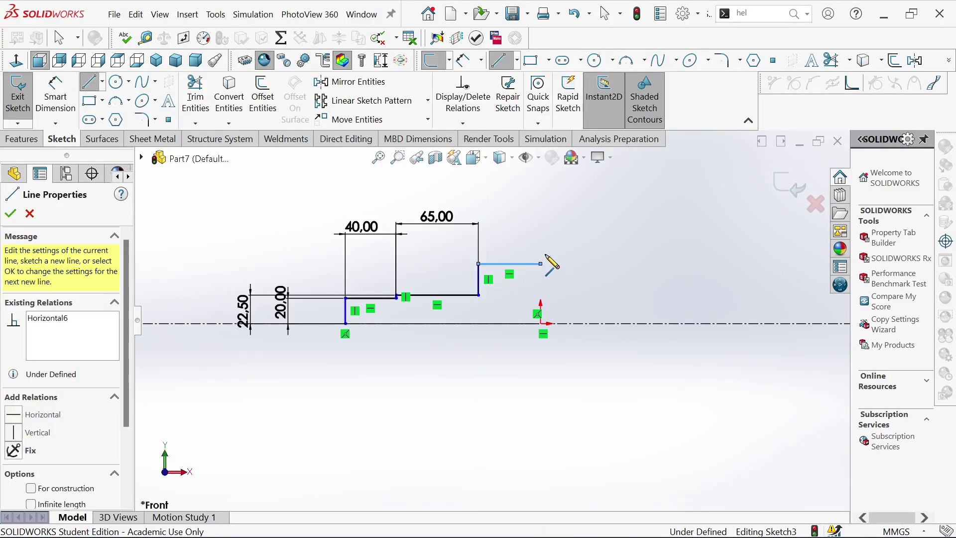
pyautogui.click(541, 264)
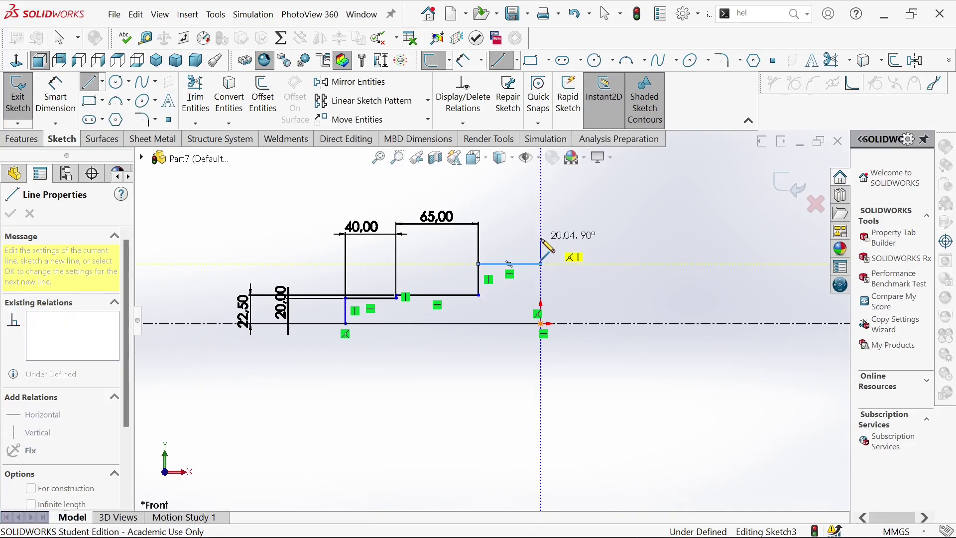
pyautogui.click(542, 239)
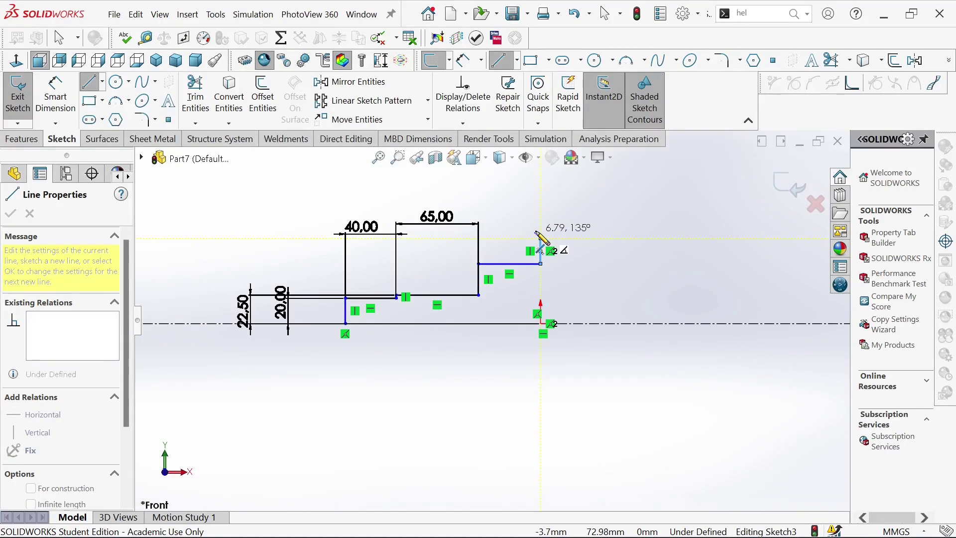
pyautogui.press('Escape')
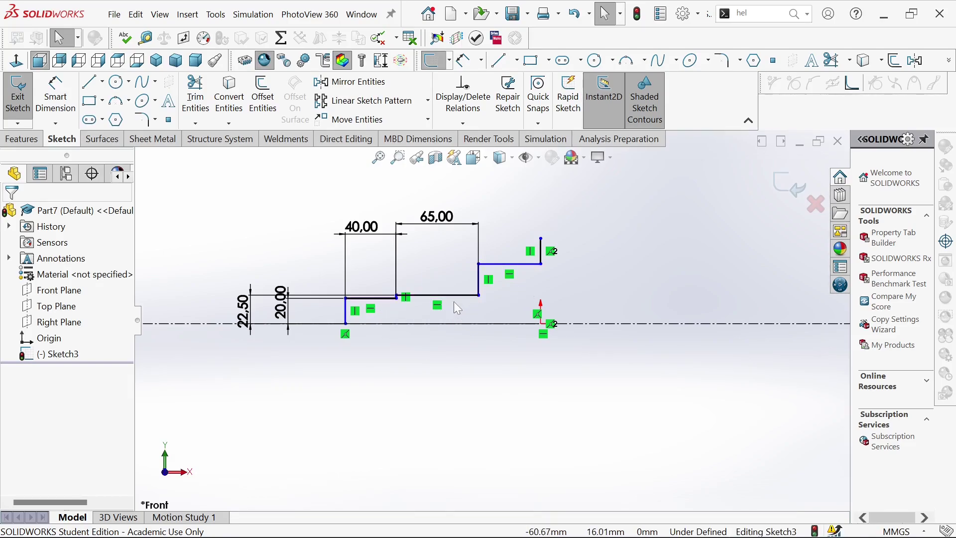
# Dimension the new shoulder 25 mm from the centreline and the short top-right line to 25 mm.
pyautogui.rightClick(528, 272)
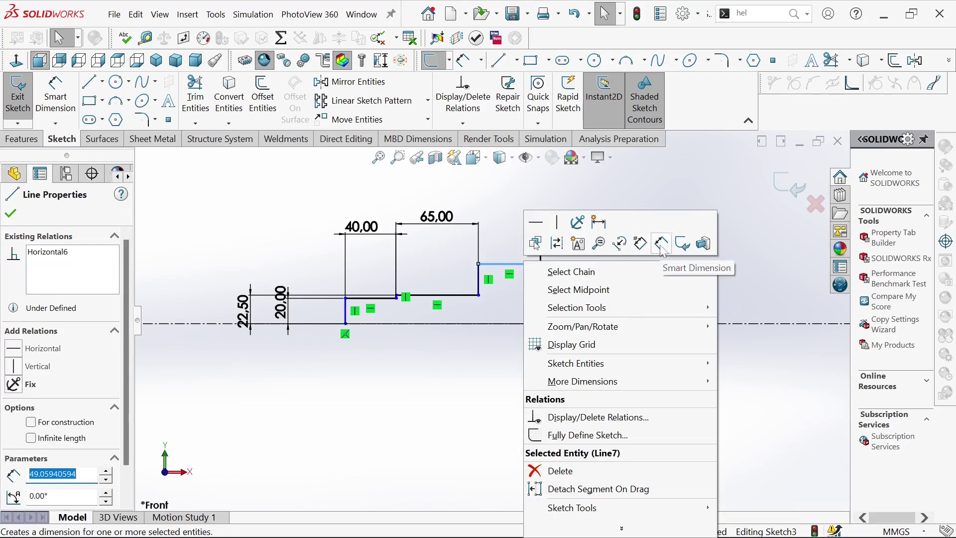
pyautogui.click(633, 220)
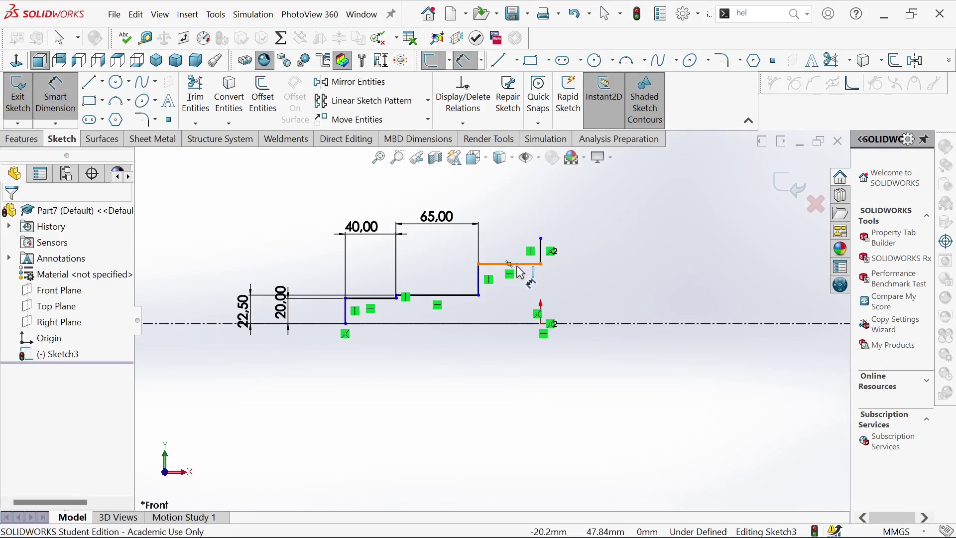
pyautogui.click(522, 272)
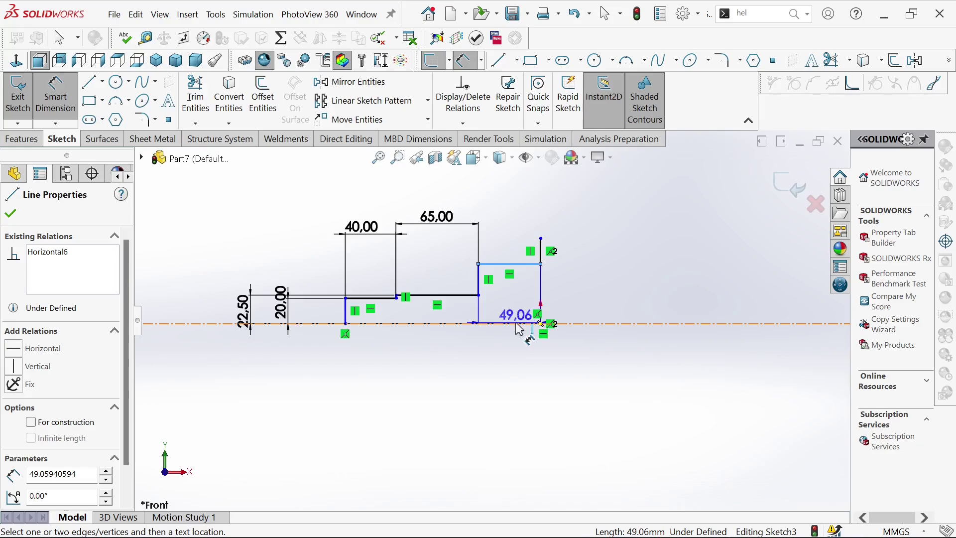
pyautogui.click(519, 324)
pyautogui.click(201, 302)
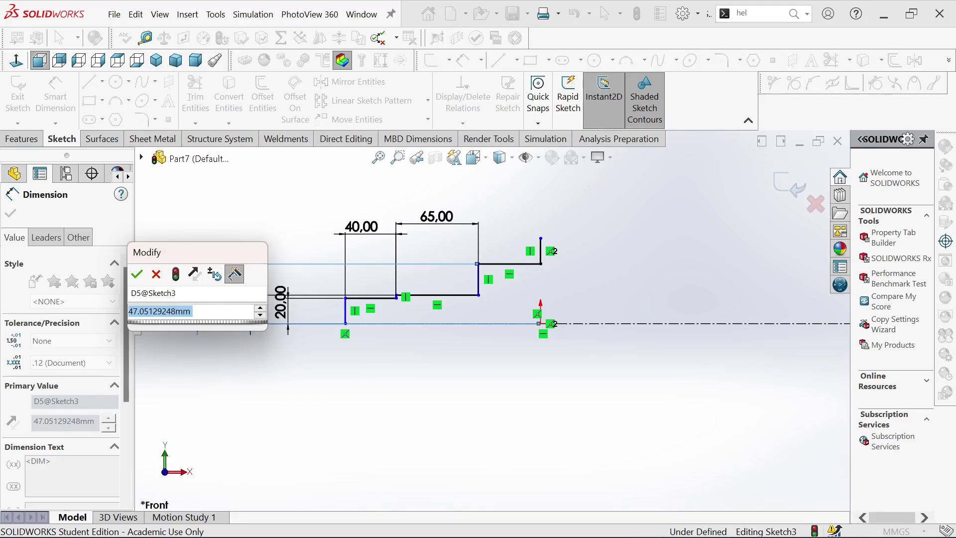
pyautogui.write('25')
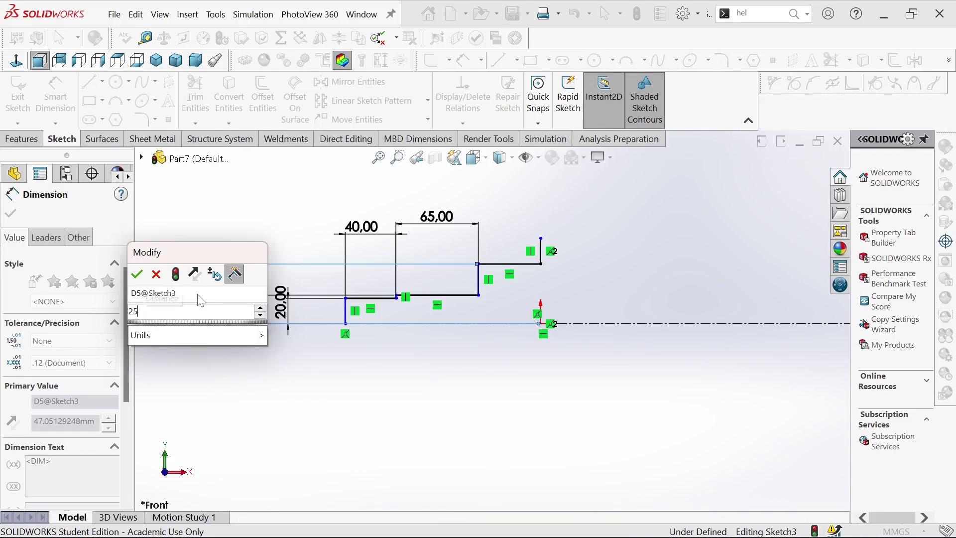
pyautogui.press('Return')
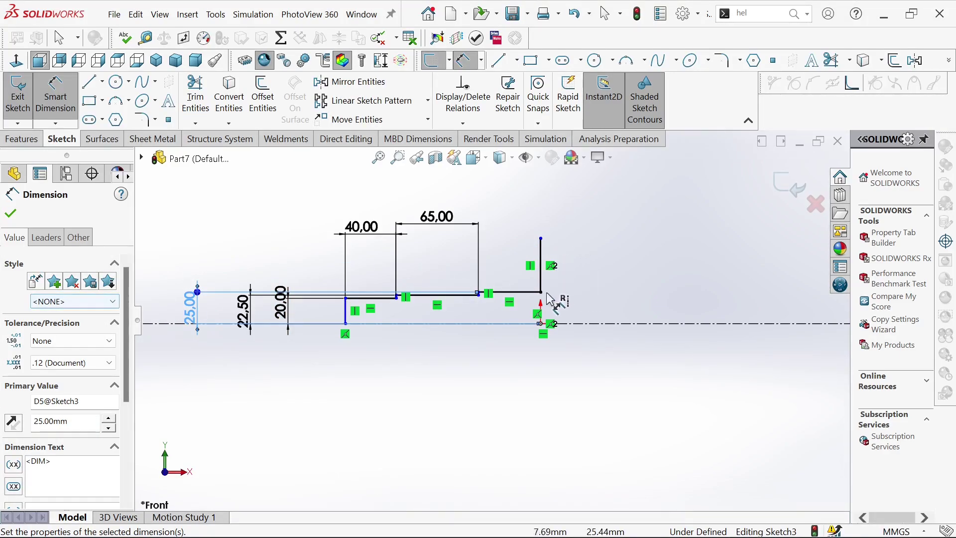
pyautogui.click(520, 295)
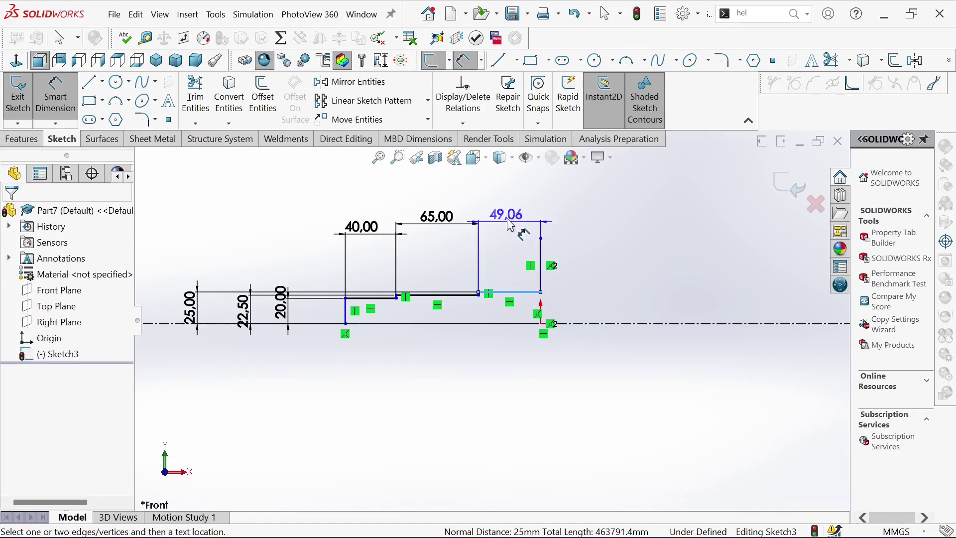
pyautogui.click(511, 247)
pyautogui.write('2')
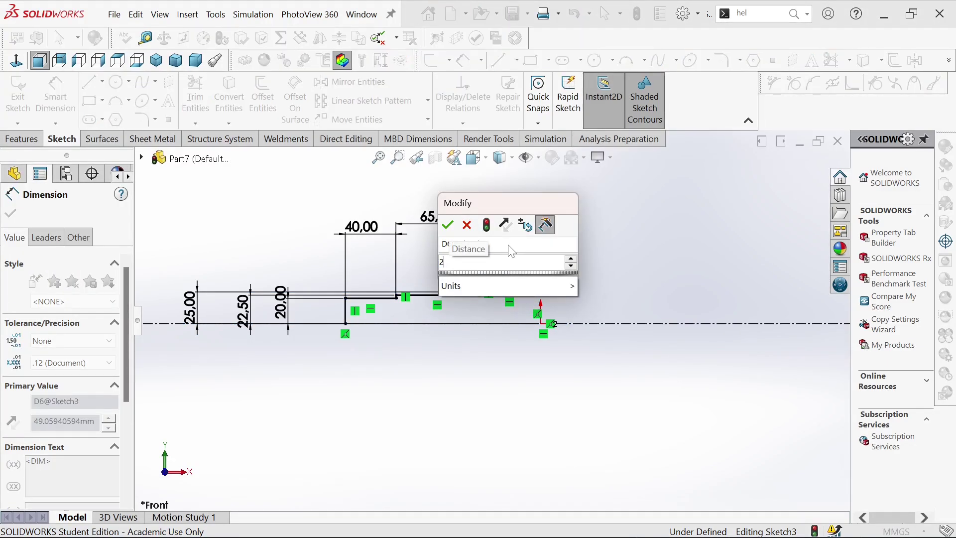
pyautogui.press('Return')
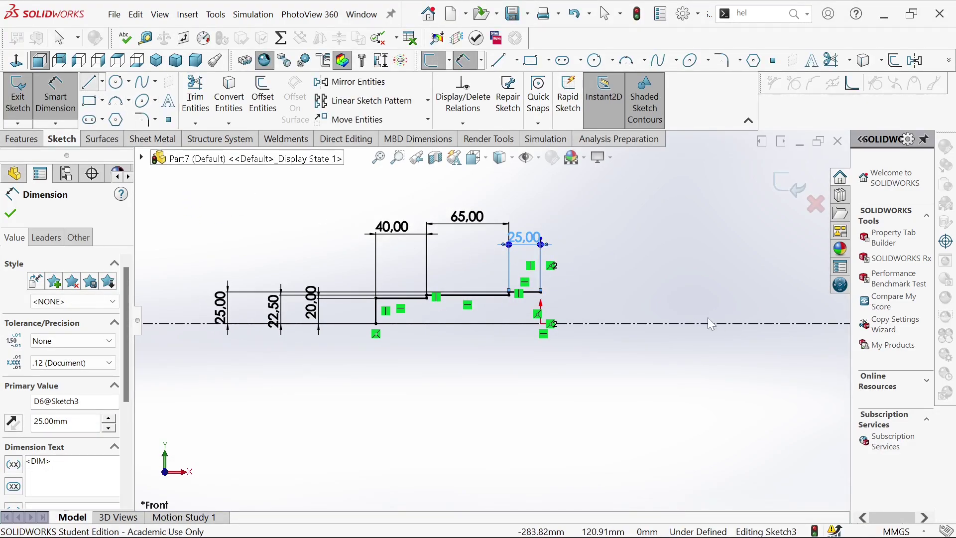
# Draw a long horizontal line to the right from the short vertical line's top end.
pyautogui.click(89, 83)
pyautogui.scroll(-1, 613, 239)
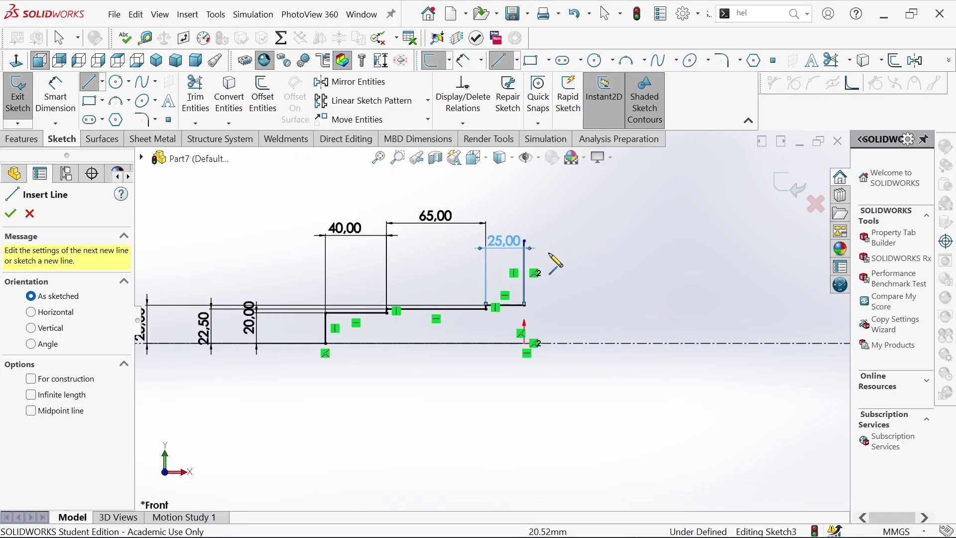
pyautogui.click(524, 242)
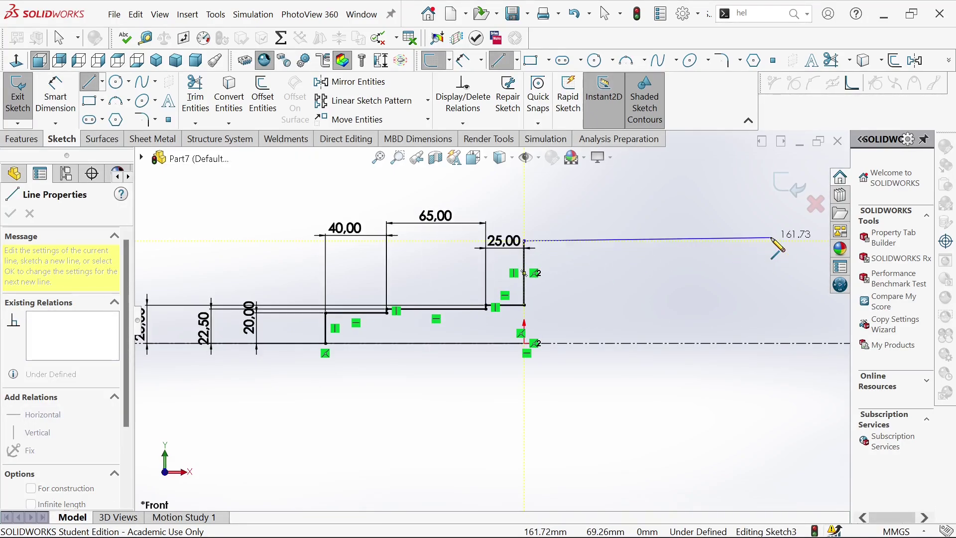
pyautogui.scroll(1, 781, 242)
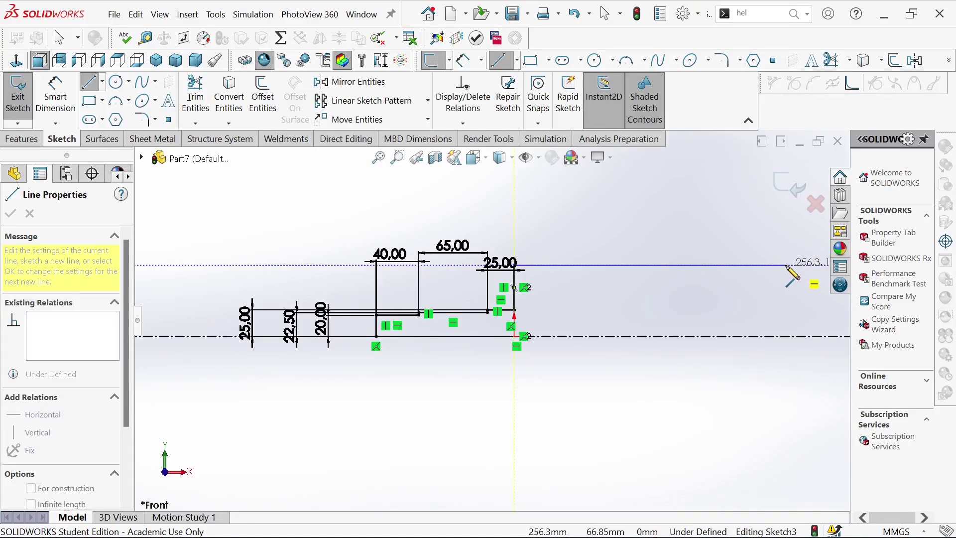
pyautogui.click(787, 266)
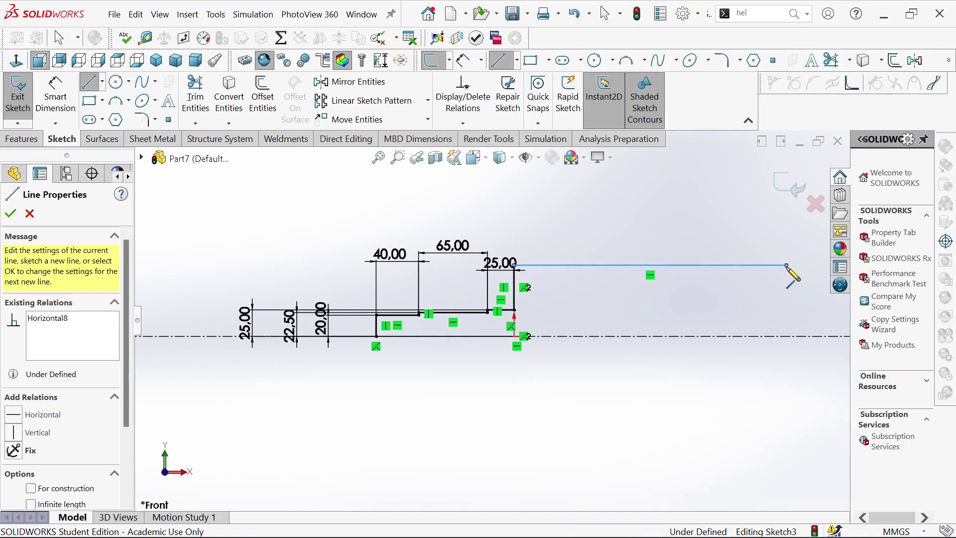
pyautogui.press('Escape')
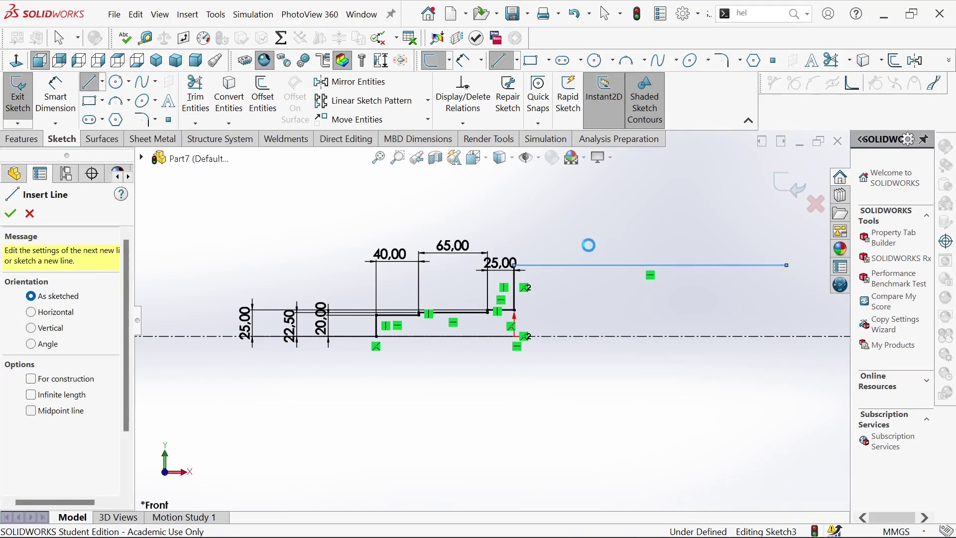
pyautogui.press('Escape')
# Dimension the long horizontal line to 250 mm.
pyautogui.click(588, 266)
pyautogui.rightClick(589, 269)
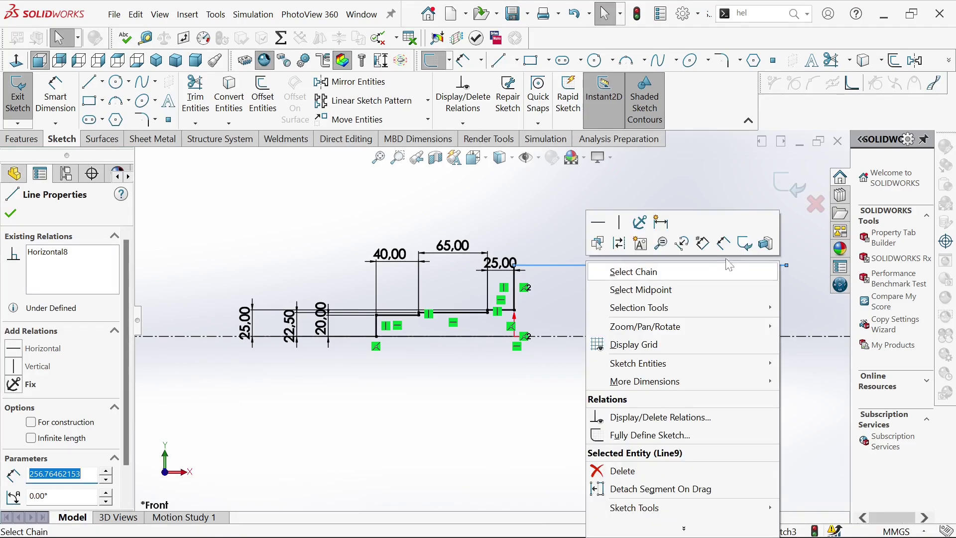
pyautogui.click(730, 243)
pyautogui.click(628, 267)
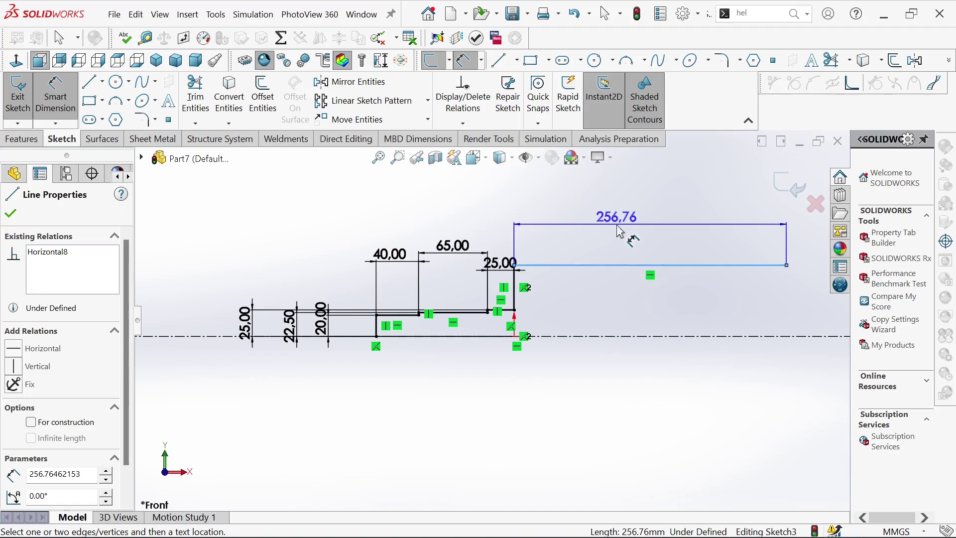
pyautogui.click(619, 231)
pyautogui.write('250')
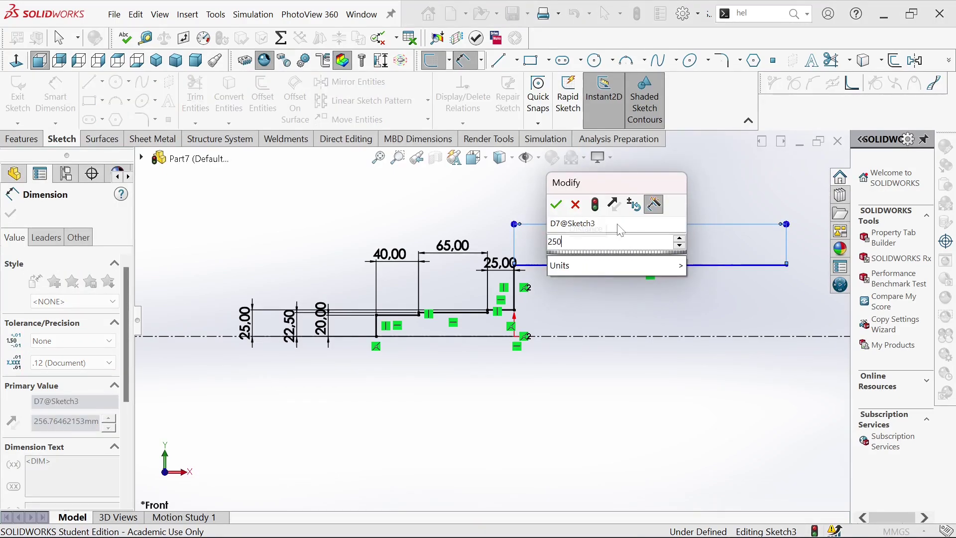
pyautogui.press('Return')
pyautogui.press('Escape')
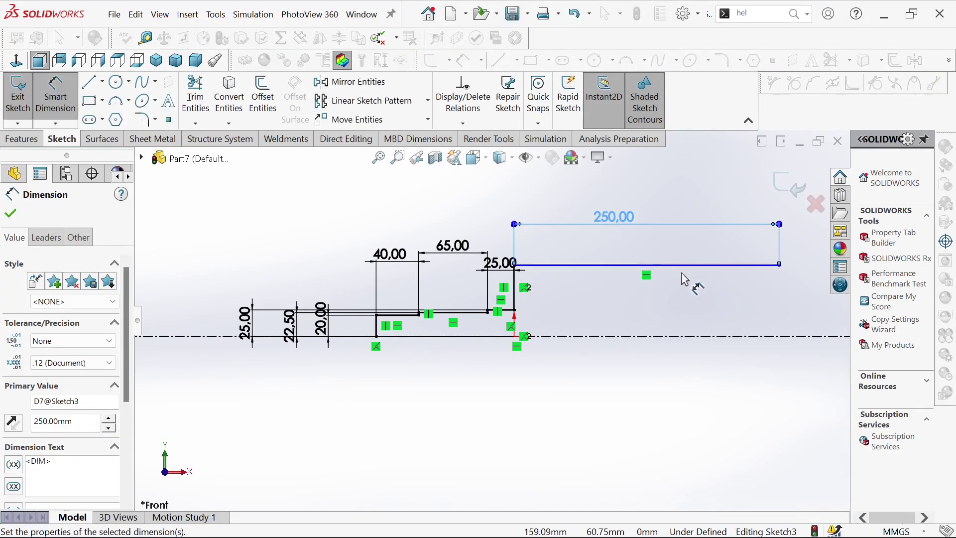
# Draw the right-end stepped lines down from the long line to the centreline.
pyautogui.press('l')
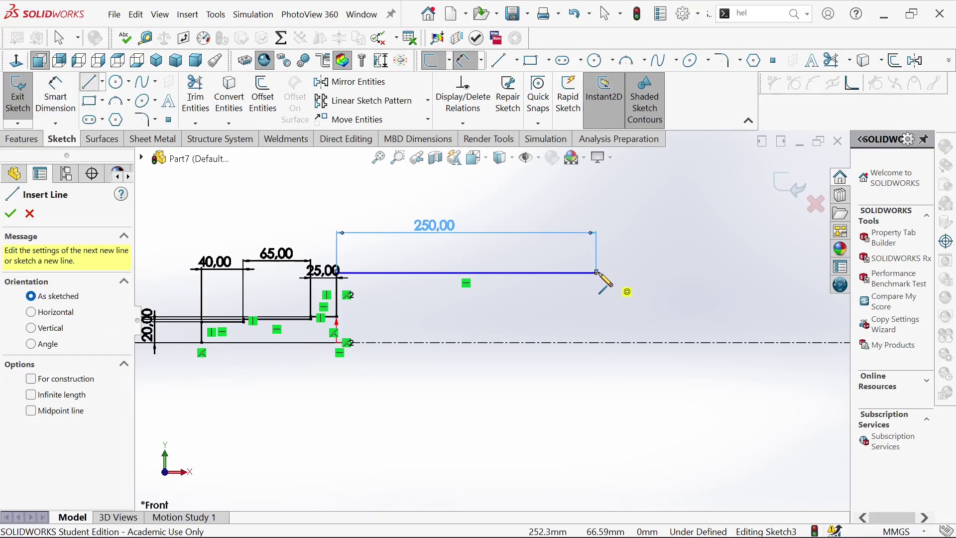
pyautogui.click(597, 272)
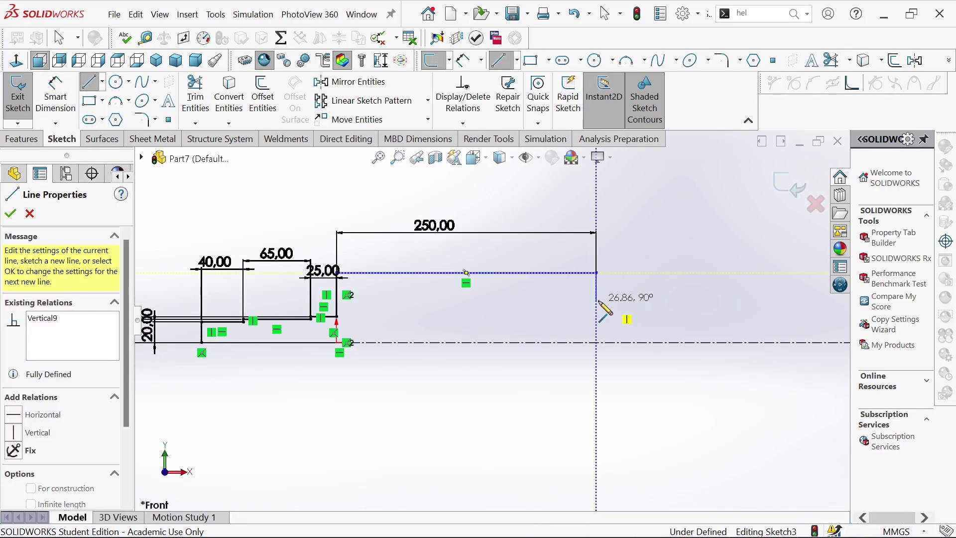
pyautogui.click(597, 301)
pyautogui.click(642, 301)
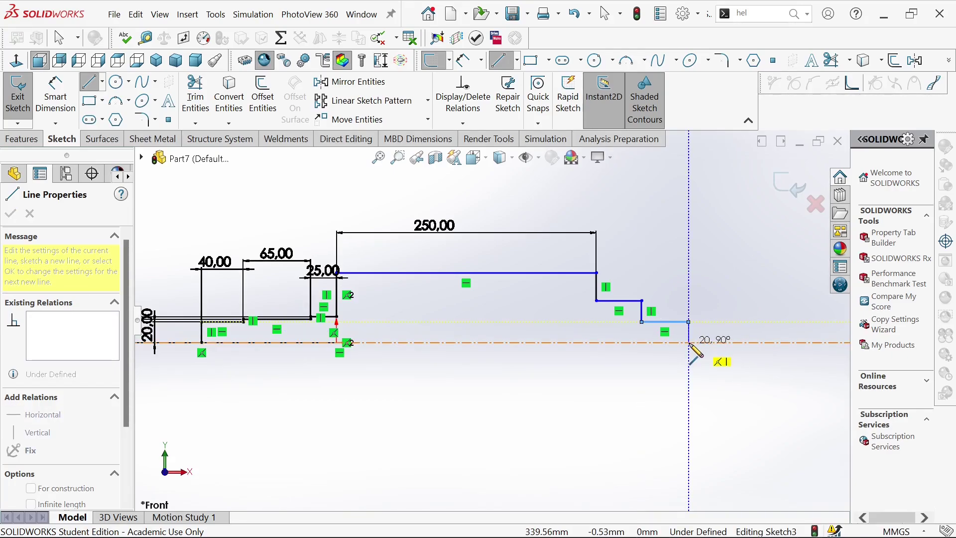
pyautogui.click(689, 322)
pyautogui.click(689, 343)
pyautogui.press('Escape')
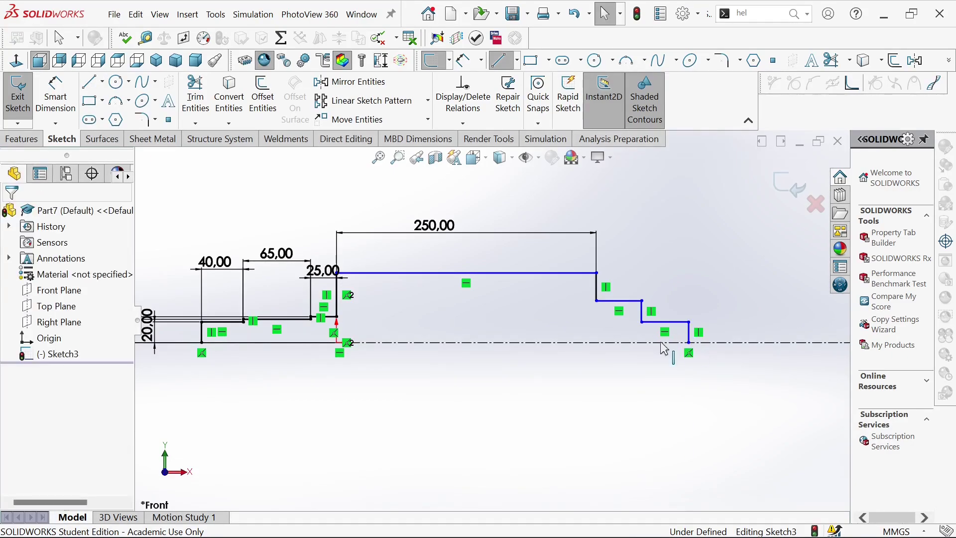
# Dimension the short right-end step to 10 mm and the bottom horizontal line to 20 mm.
pyautogui.rightClick(611, 301)
pyautogui.click(628, 220)
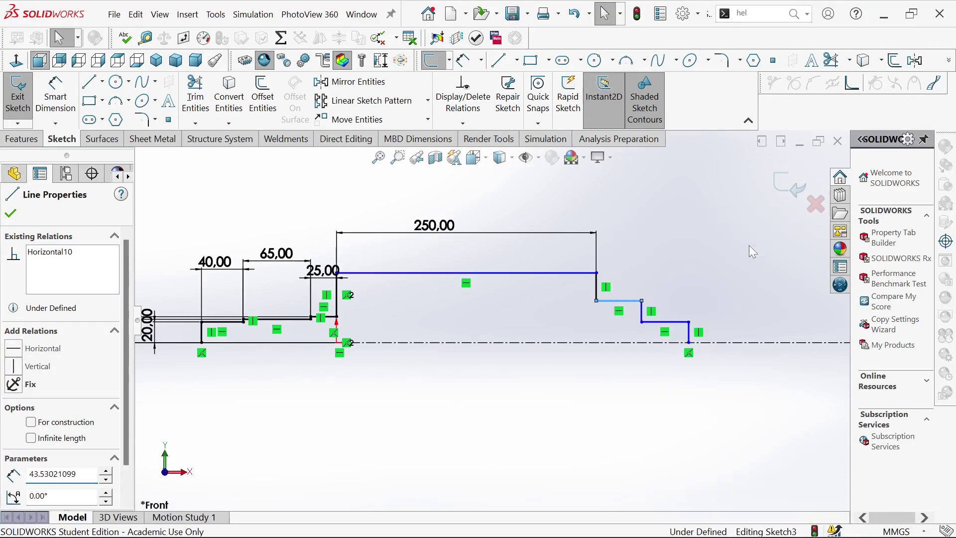
pyautogui.click(620, 302)
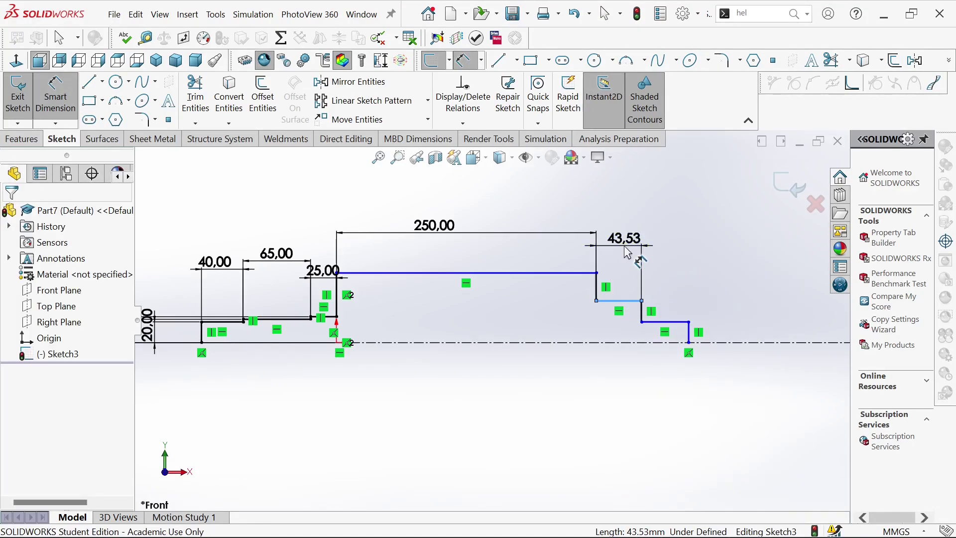
pyautogui.click(628, 253)
pyautogui.write('80')
pyautogui.press('Escape')
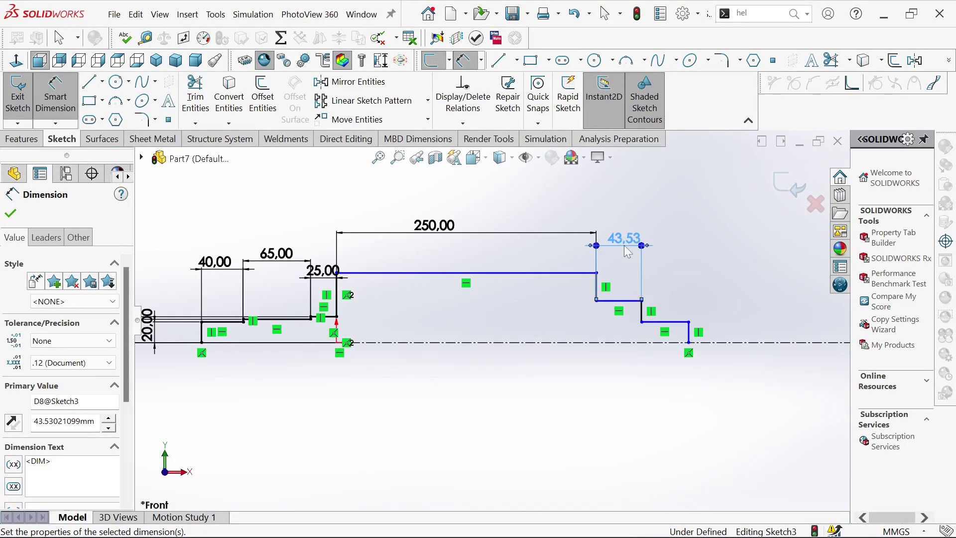
pyautogui.click(644, 324)
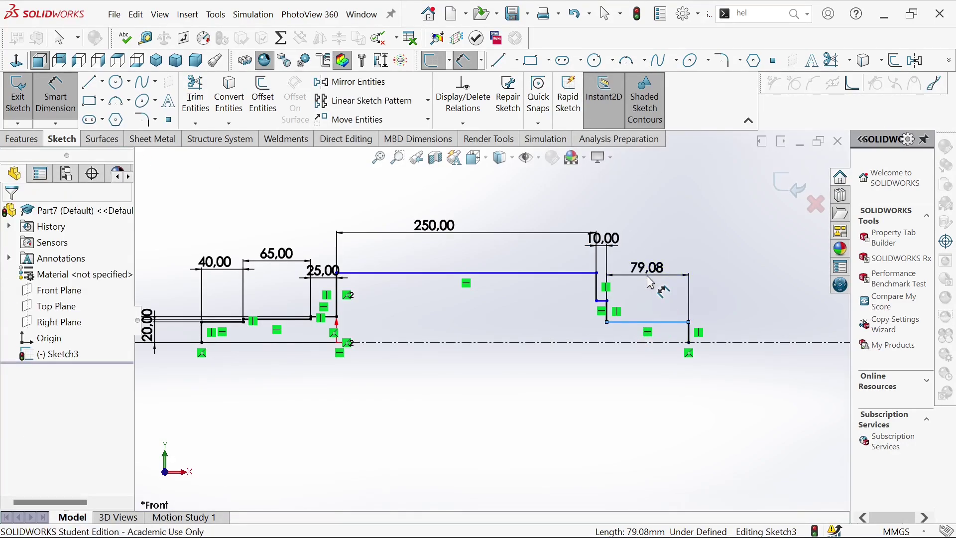
pyautogui.click(651, 282)
pyautogui.write('20')
pyautogui.press('Return')
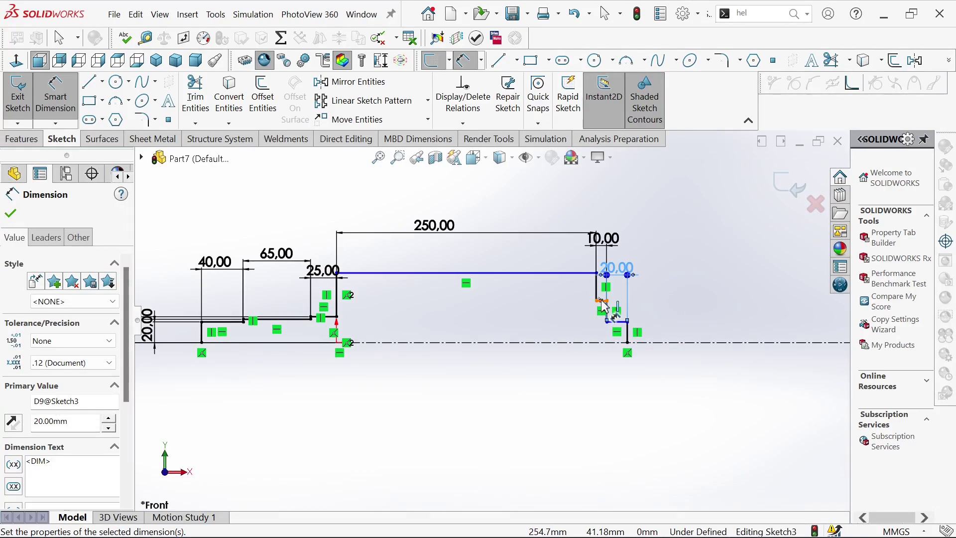
# Set the short step 22.5 mm and the end step 20 mm from the centreline.
pyautogui.scroll(-4, 602, 314)
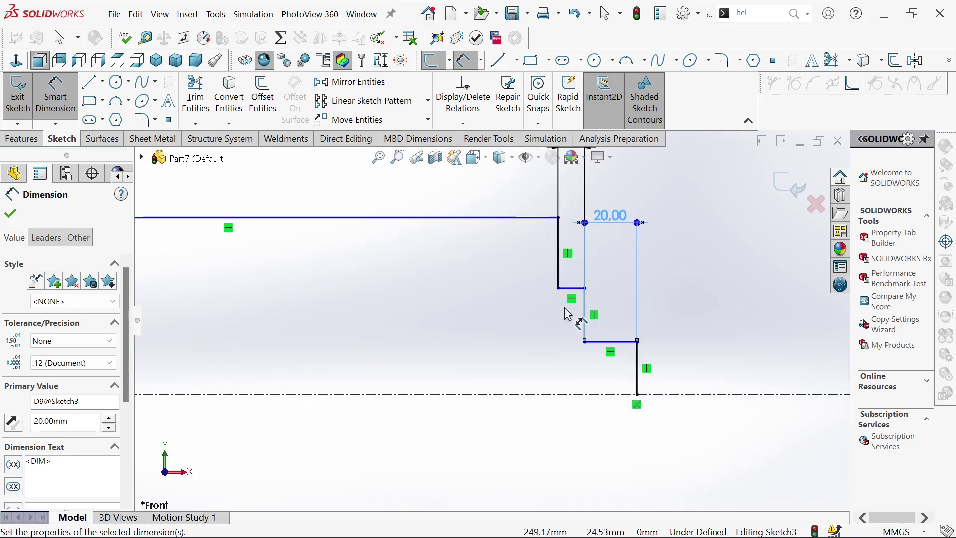
pyautogui.click(575, 293)
pyautogui.click(573, 394)
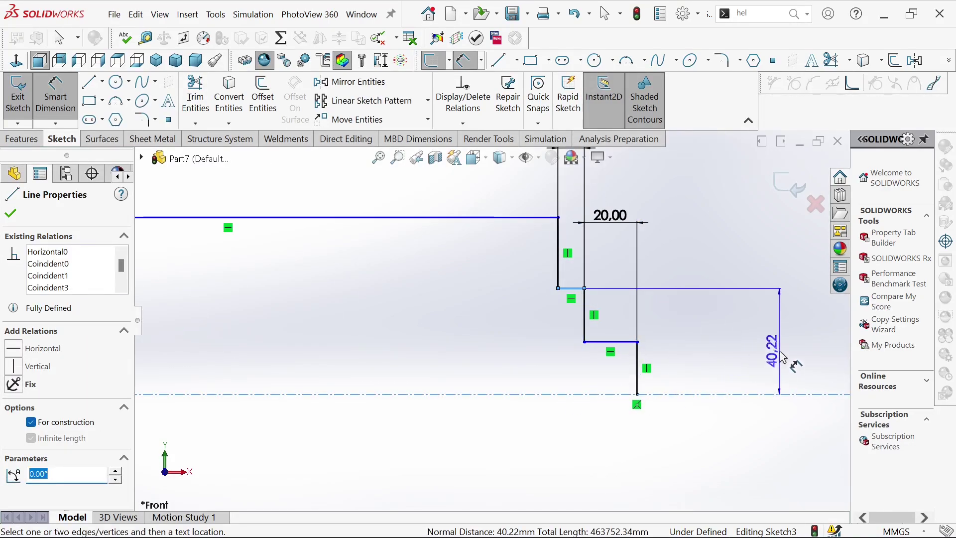
pyautogui.click(782, 358)
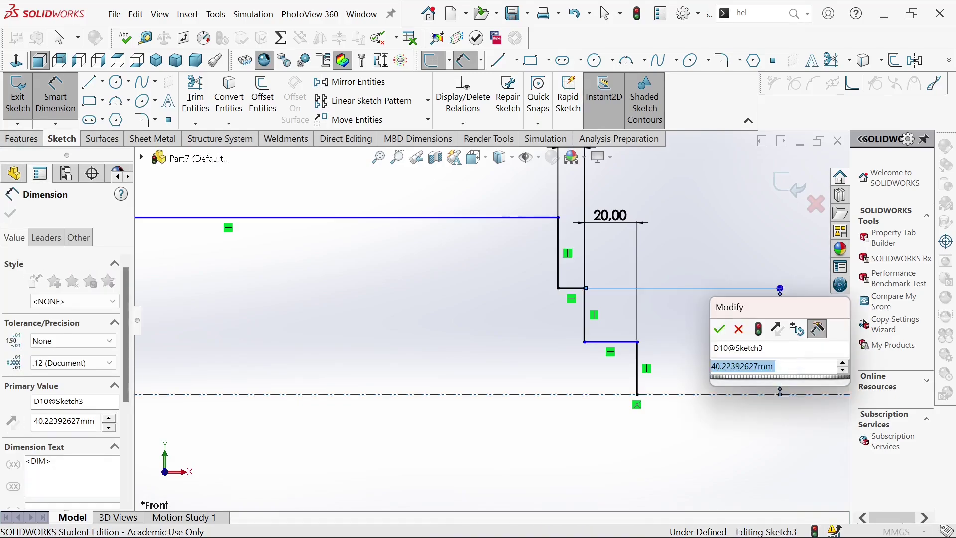
pyautogui.write('22.5')
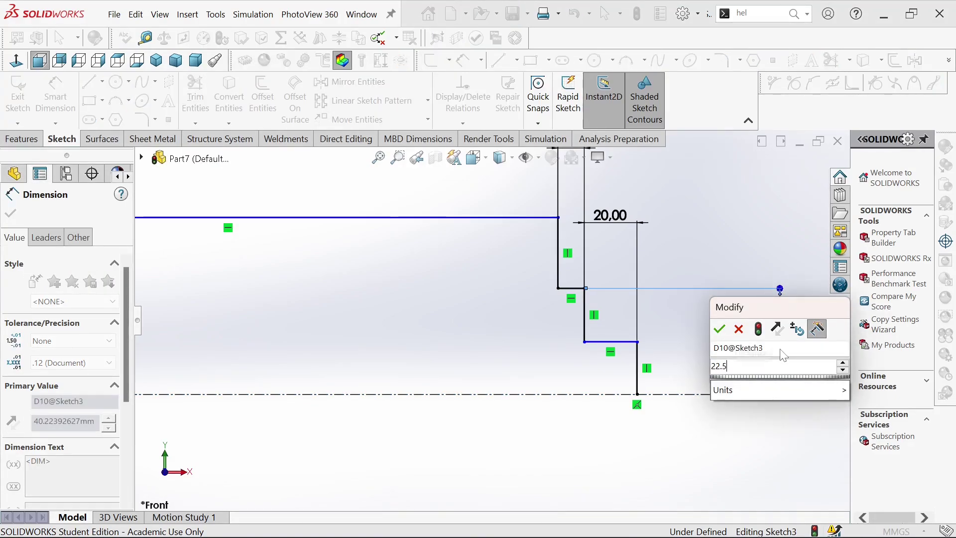
pyautogui.press('Return')
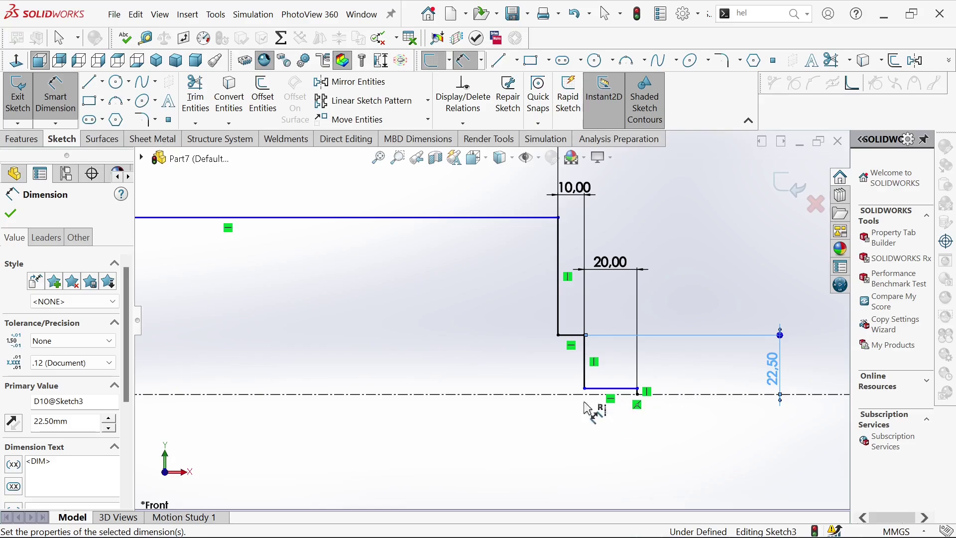
pyautogui.click(608, 389)
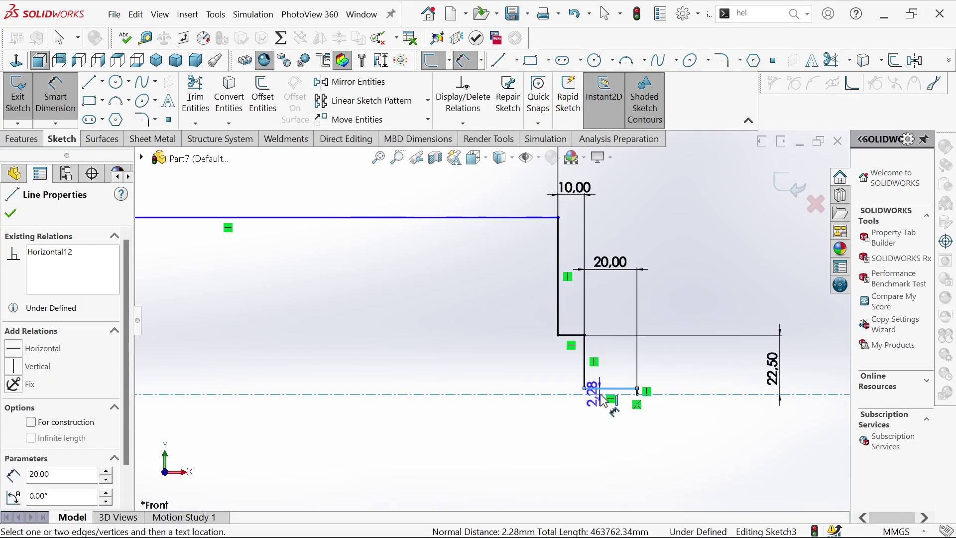
pyautogui.click(606, 395)
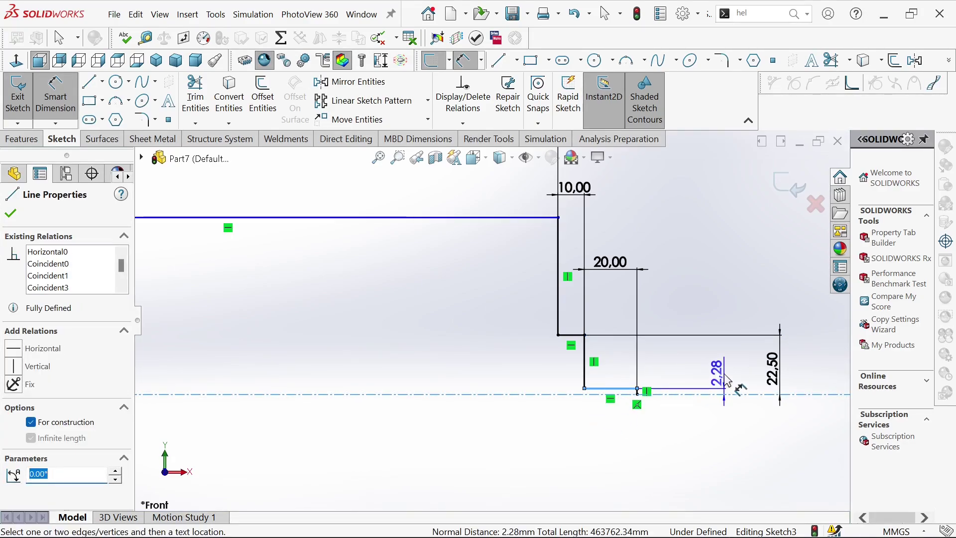
pyautogui.click(728, 381)
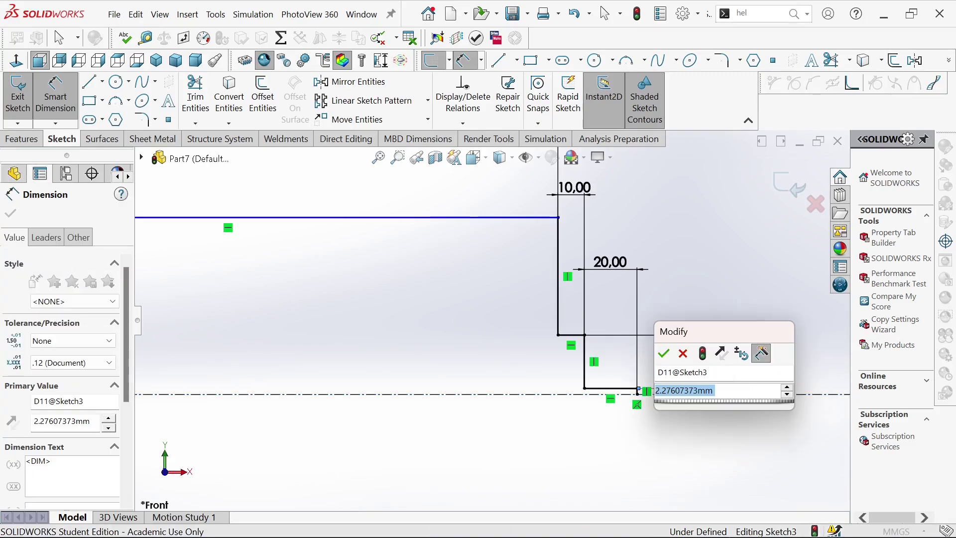
pyautogui.write('20')
pyautogui.press('Return')
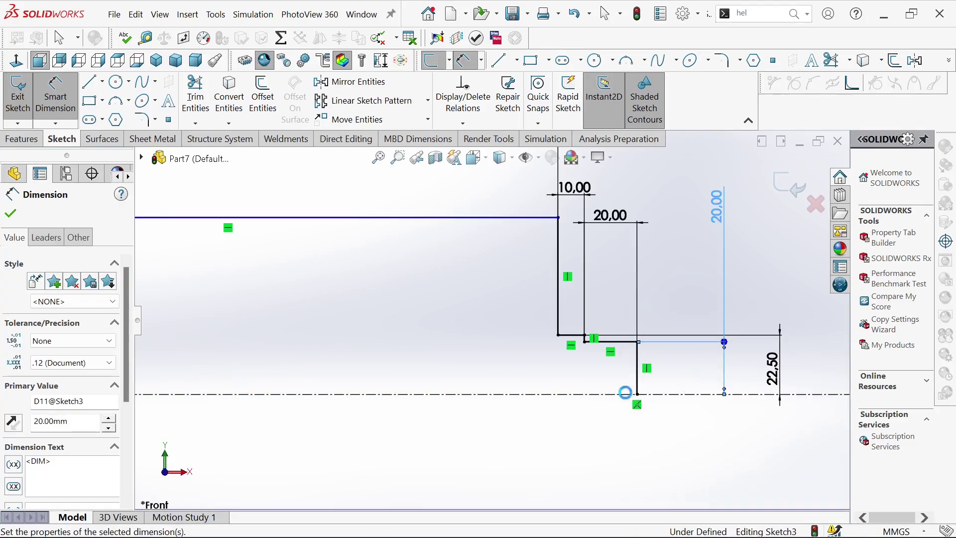
pyautogui.scroll(6, 548, 359)
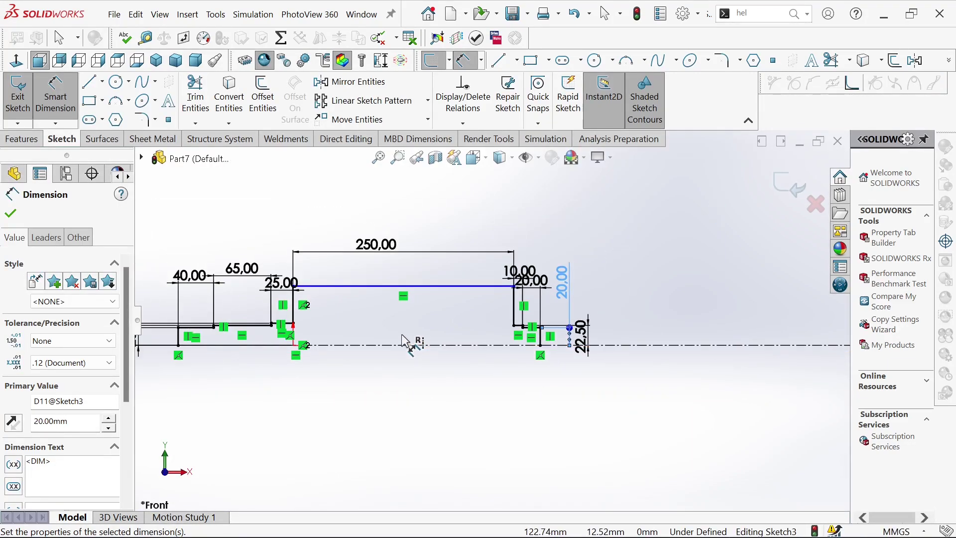
pyautogui.scroll(-4, 534, 338)
pyautogui.scroll(3, 642, 307)
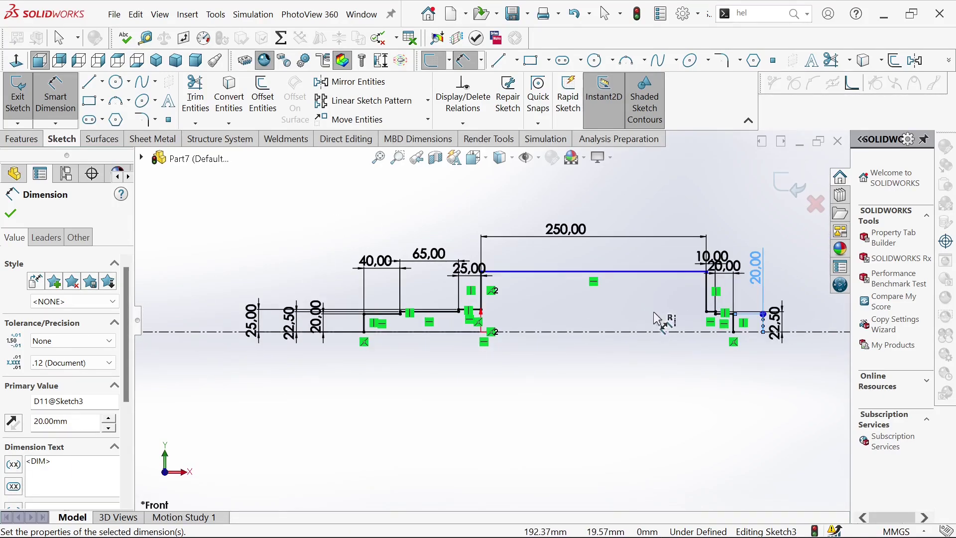
# Close the profile with a line along the centreline from its left end to its right end.
pyautogui.click(90, 82)
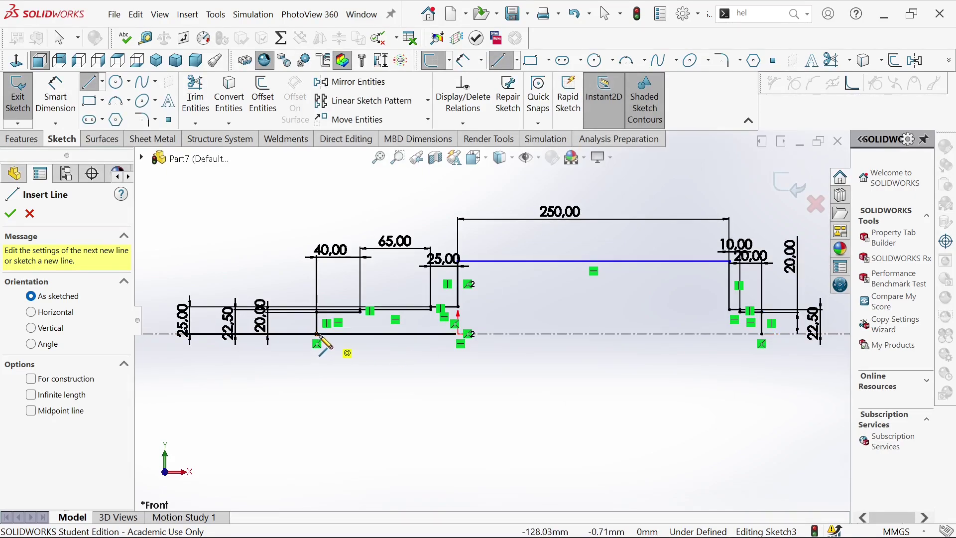
pyautogui.click(316, 333)
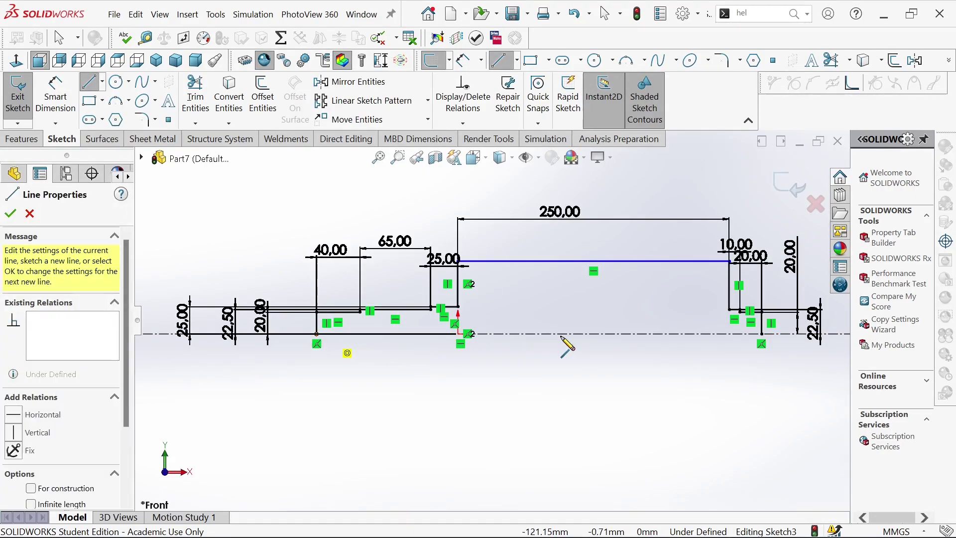
pyautogui.click(762, 334)
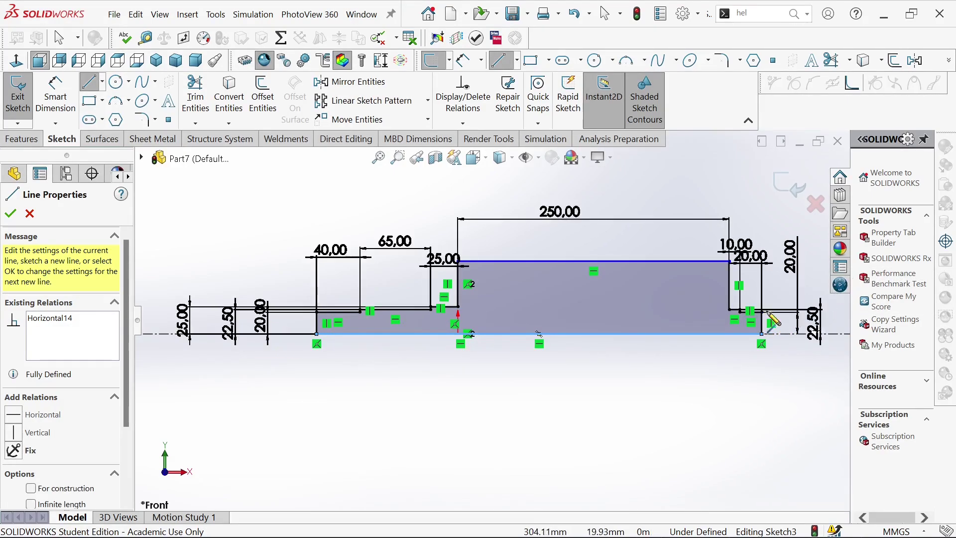
pyautogui.scroll(1, 488, 320)
pyautogui.scroll(-1, 627, 316)
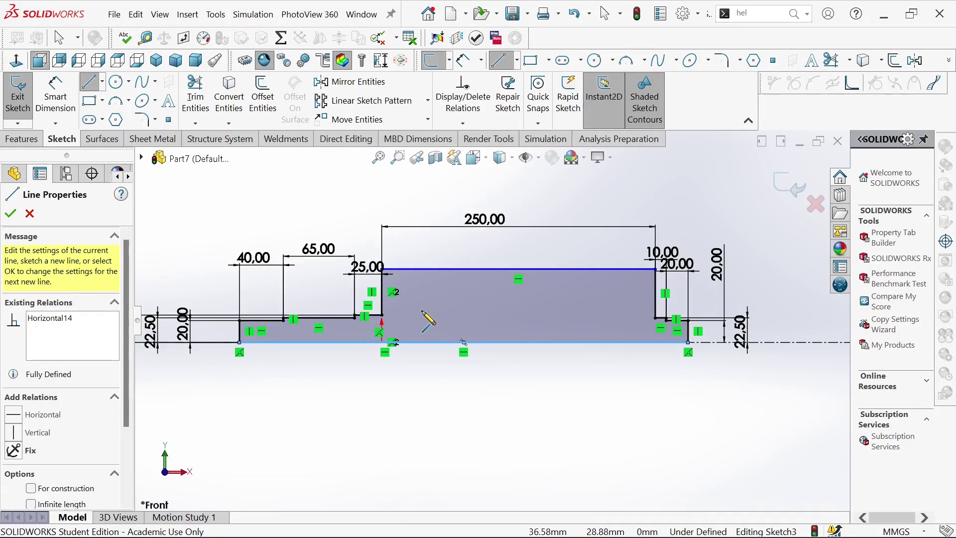
pyautogui.scroll(-1, 427, 321)
pyautogui.press('Escape')
pyautogui.press('Escape')
# Dimension the middle section's height between top and bottom lines to 30 mm.
pyautogui.press('d')
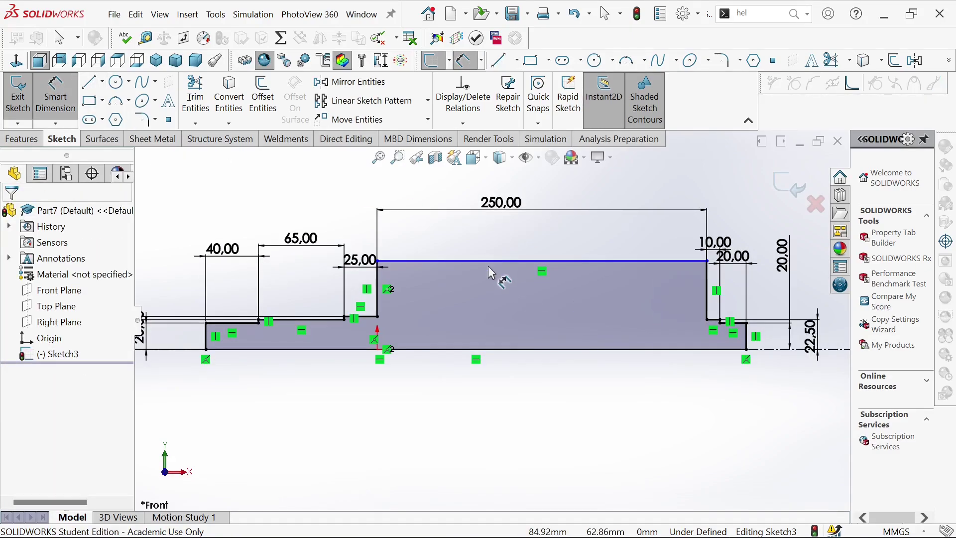
pyautogui.click(490, 263)
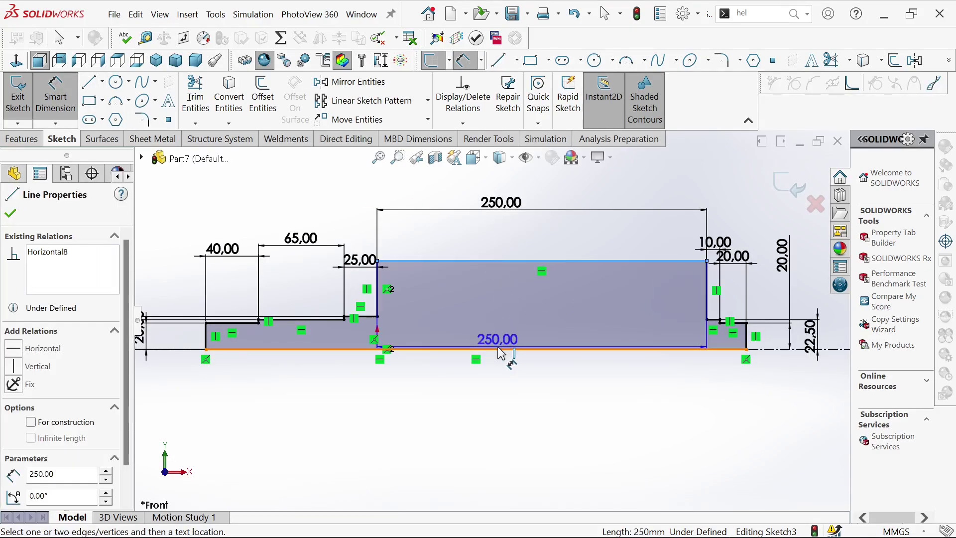
pyautogui.click(498, 351)
pyautogui.scroll(5, 247, 325)
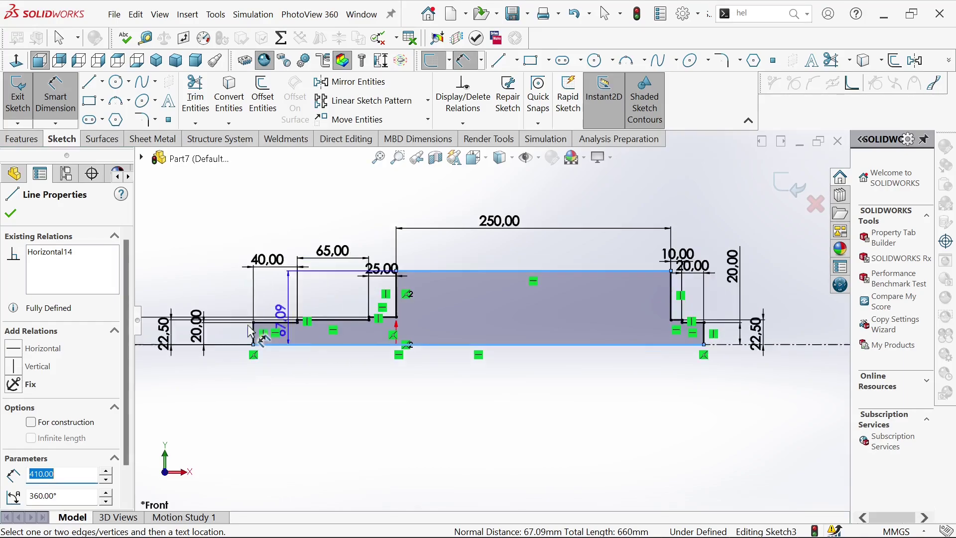
pyautogui.click(281, 317)
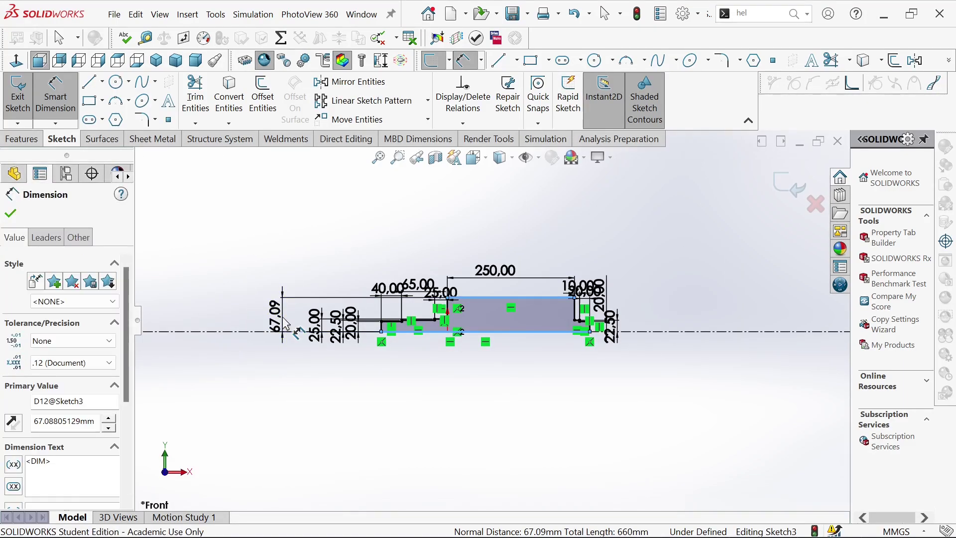
pyautogui.write('30')
pyautogui.press('Return')
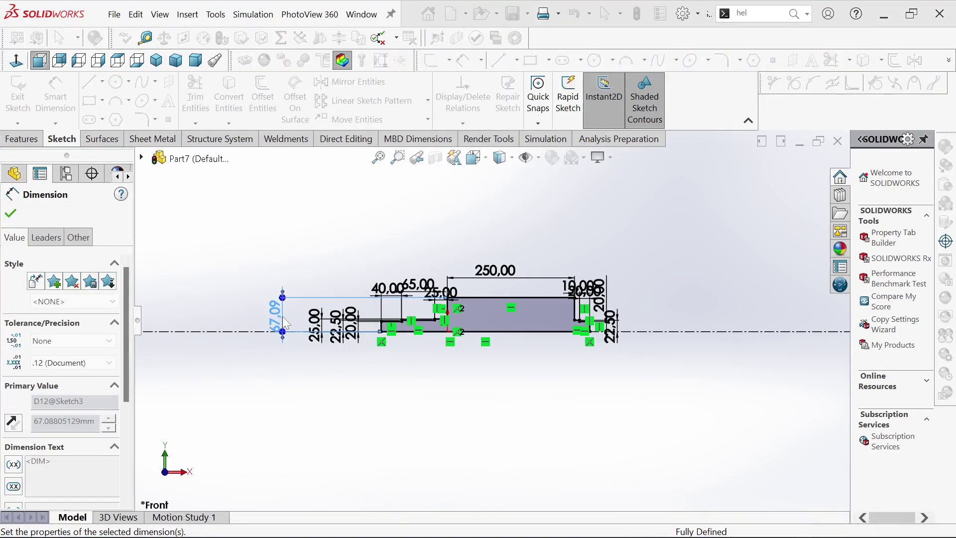
pyautogui.scroll(-6, 503, 314)
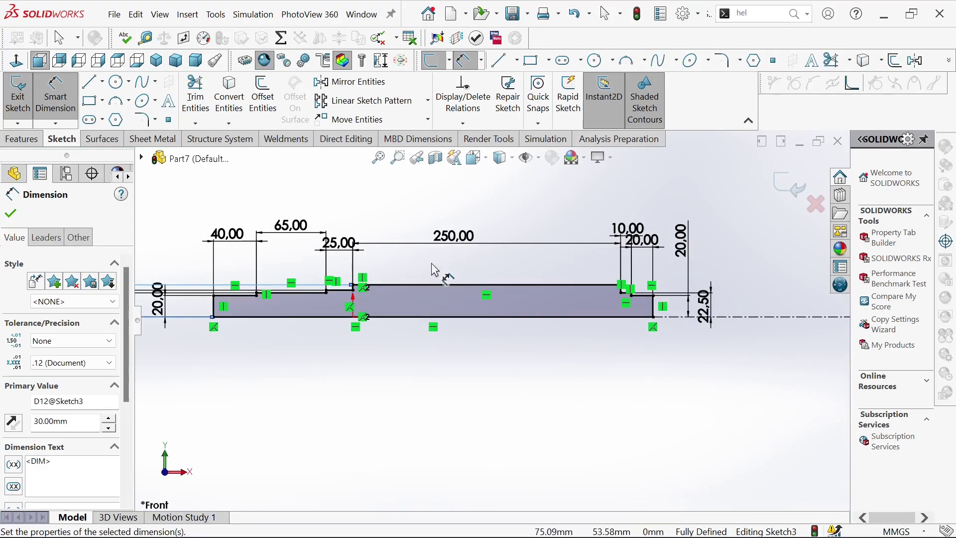
# Revolve the profile Blind 360° about the centreline into a solid stepped shaft.
pyautogui.click(22, 140)
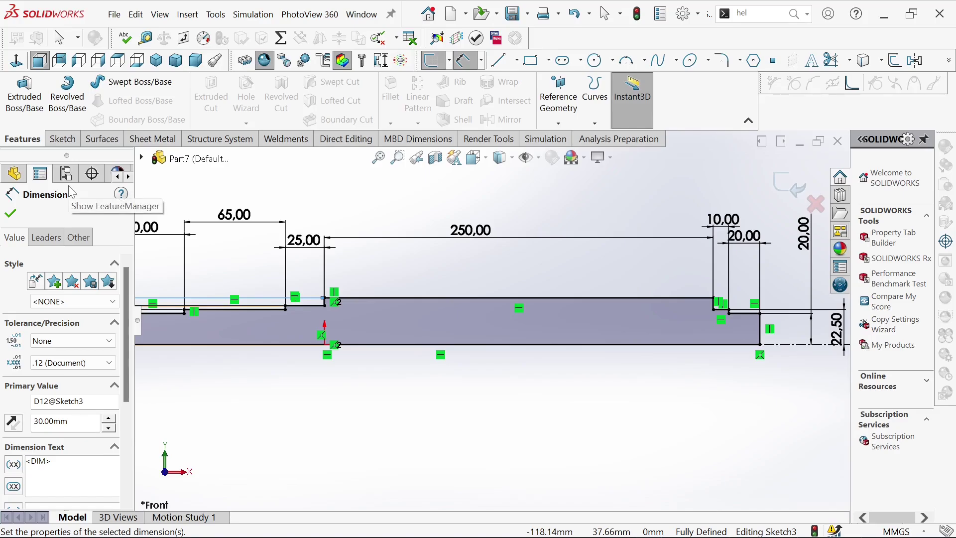
pyautogui.click(66, 105)
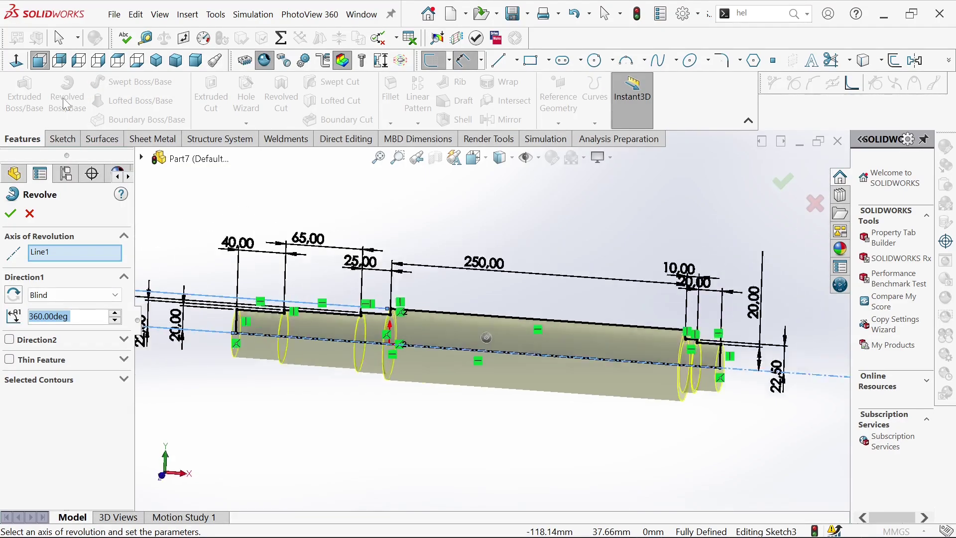
pyautogui.click(11, 215)
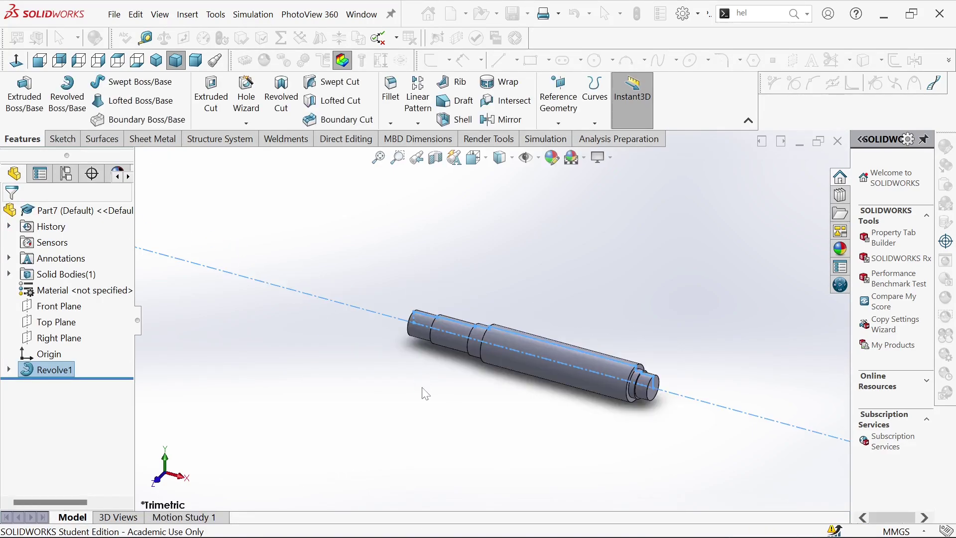
pyautogui.moveTo(512, 361)
pyautogui.mouseDown(button='middle')
pyautogui.moveTo(528, 360)
pyautogui.moveTo(504, 350)
pyautogui.mouseUp(button='middle')
pyautogui.scroll(-8, 505, 350)
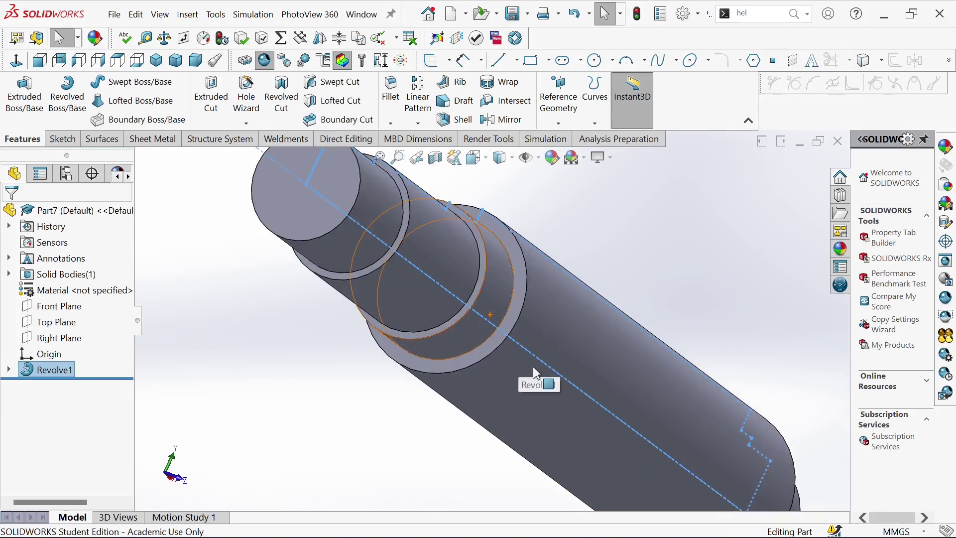
# Add a 2 mm fillet to the shoulder's circular edge.
pyautogui.click(503, 323)
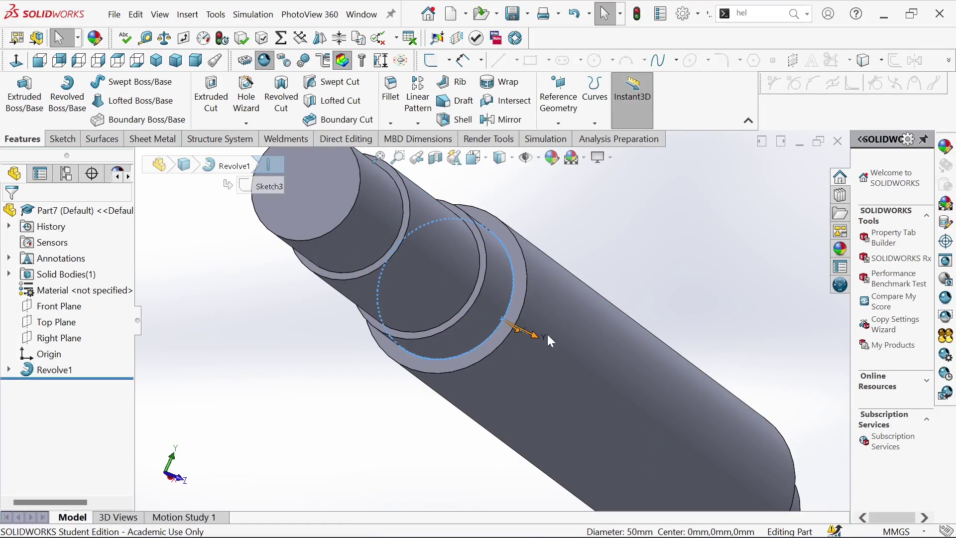
pyautogui.press('f')
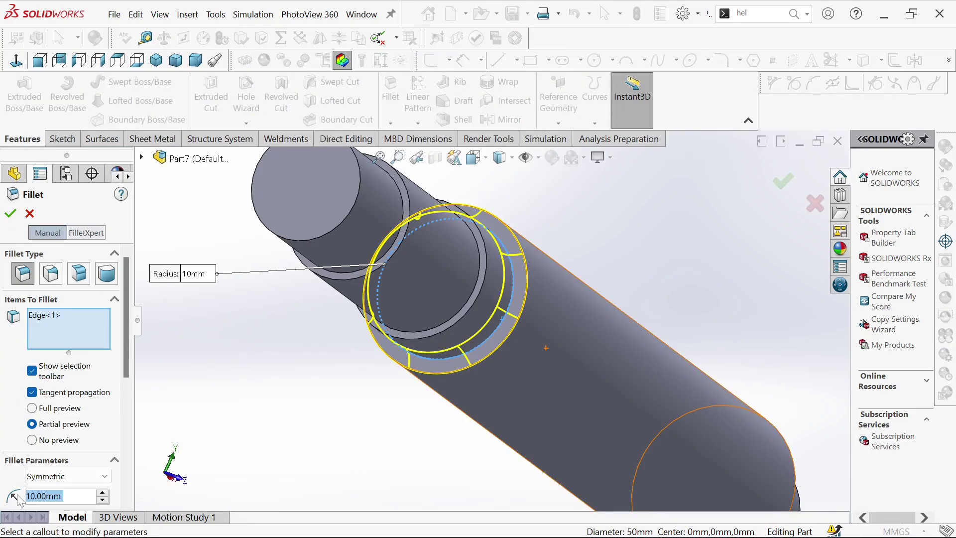
pyautogui.write('2')
pyautogui.press('Return')
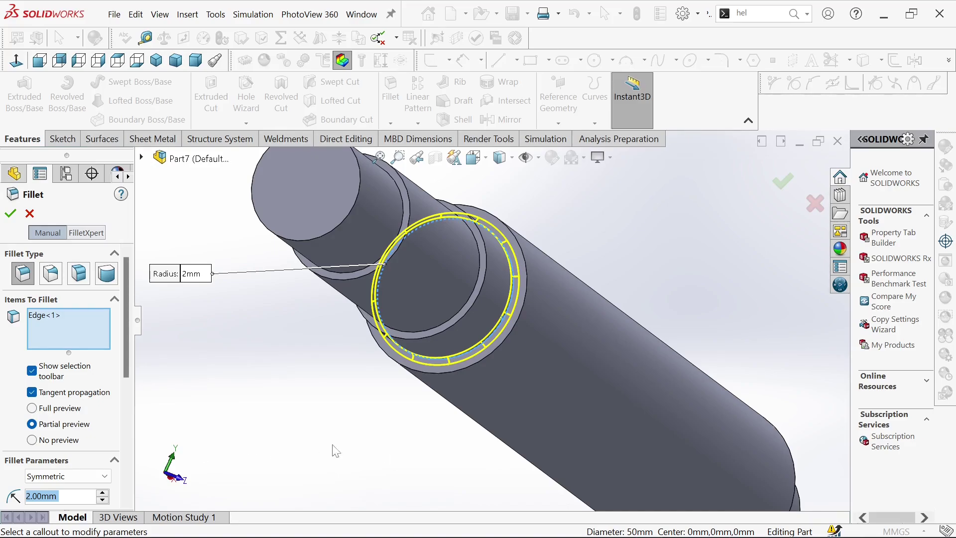
pyautogui.click(10, 213)
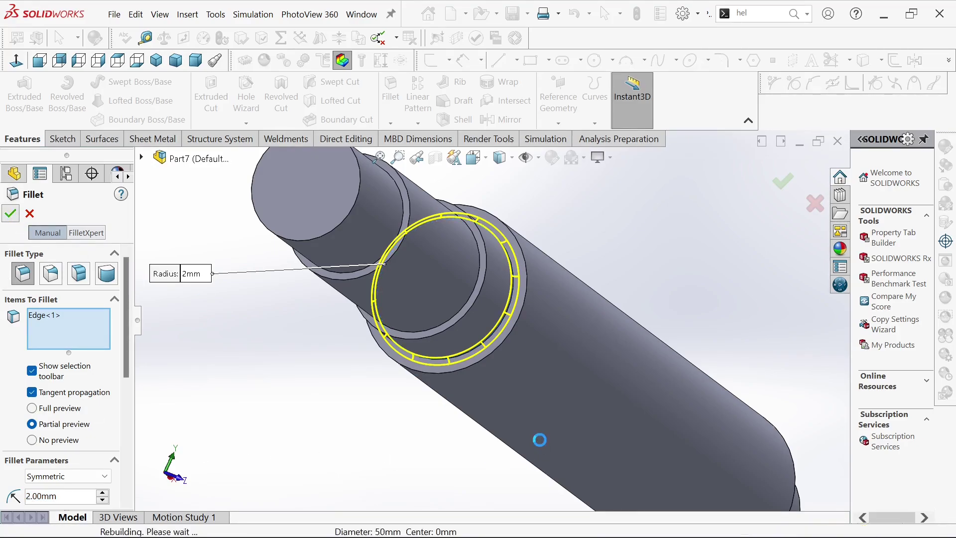
pyautogui.moveTo(540, 440); pyautogui.dragTo(457, 317, button='middle')
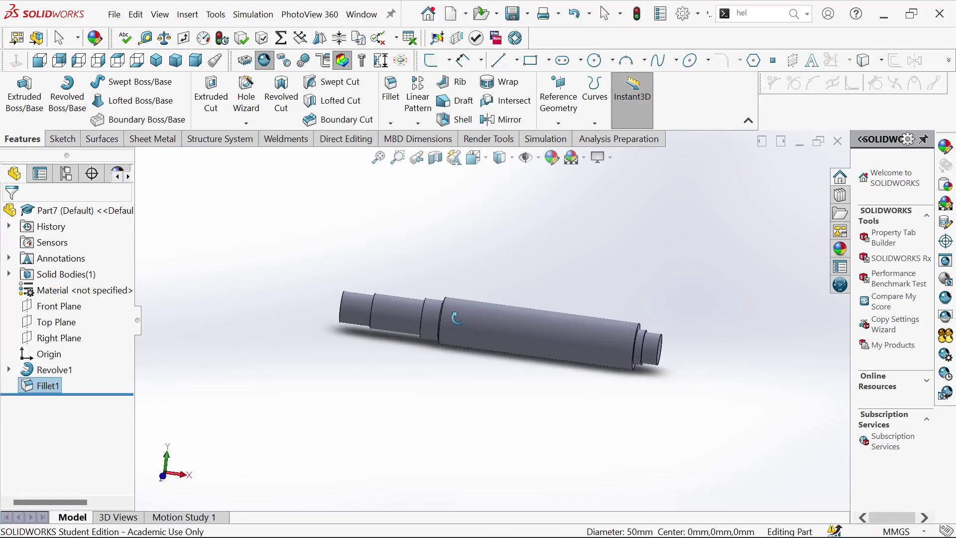
# Create Plane1 offset 15 mm from the Top Plane.
pyautogui.rightClick(47, 321)
pyautogui.click(118, 261)
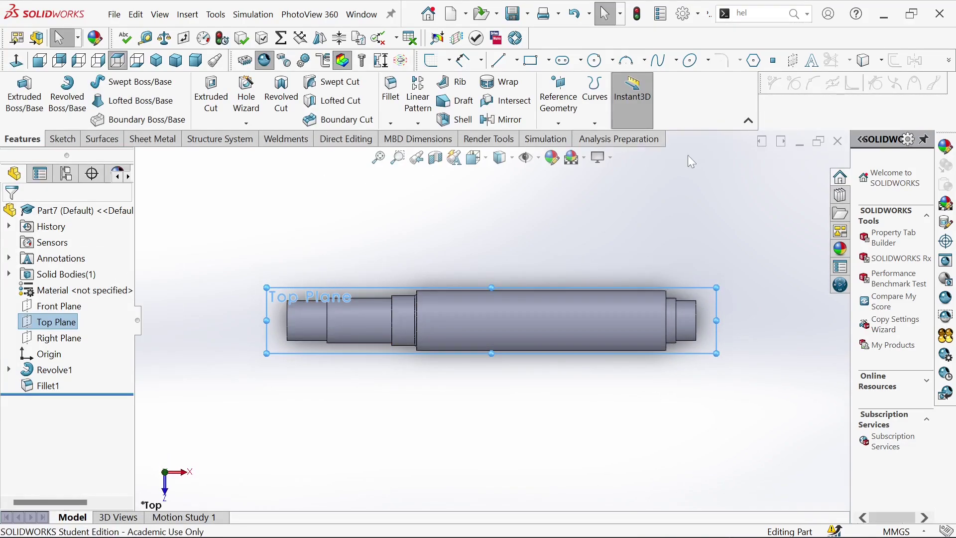
pyautogui.click(559, 119)
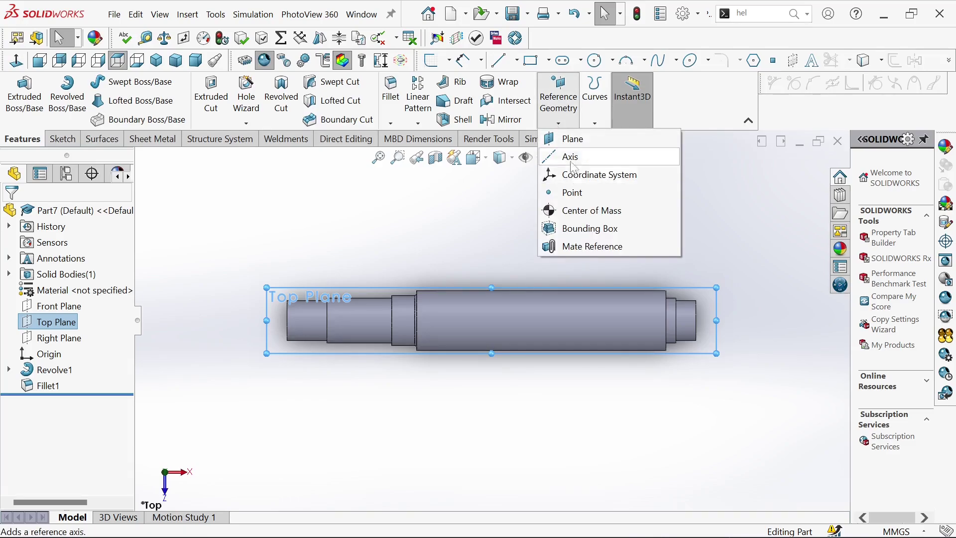
pyautogui.click(566, 139)
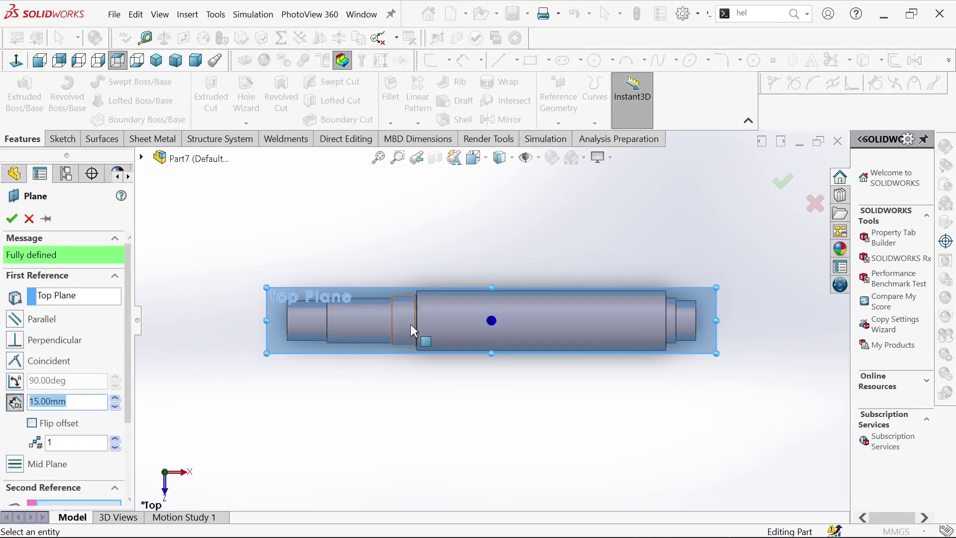
pyautogui.scroll(-1, 415, 330)
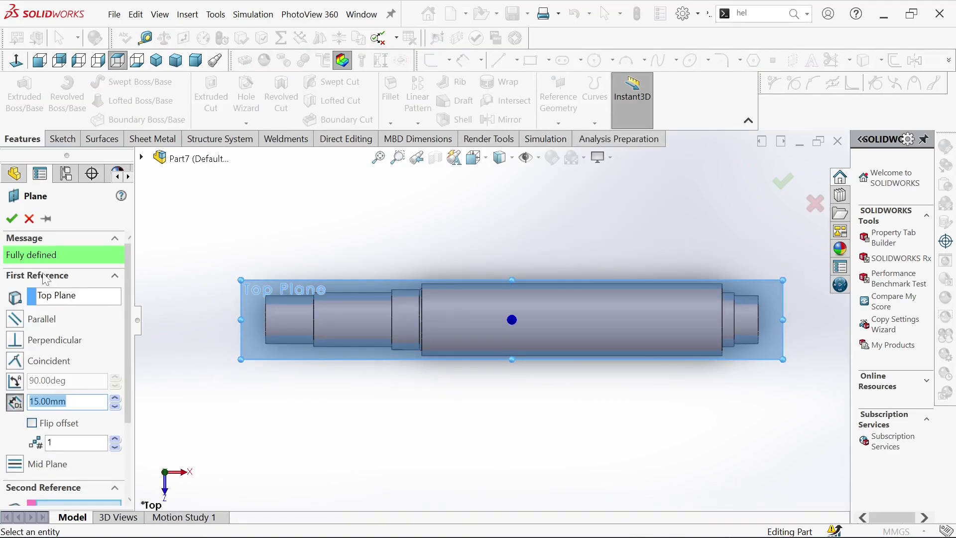
pyautogui.click(12, 219)
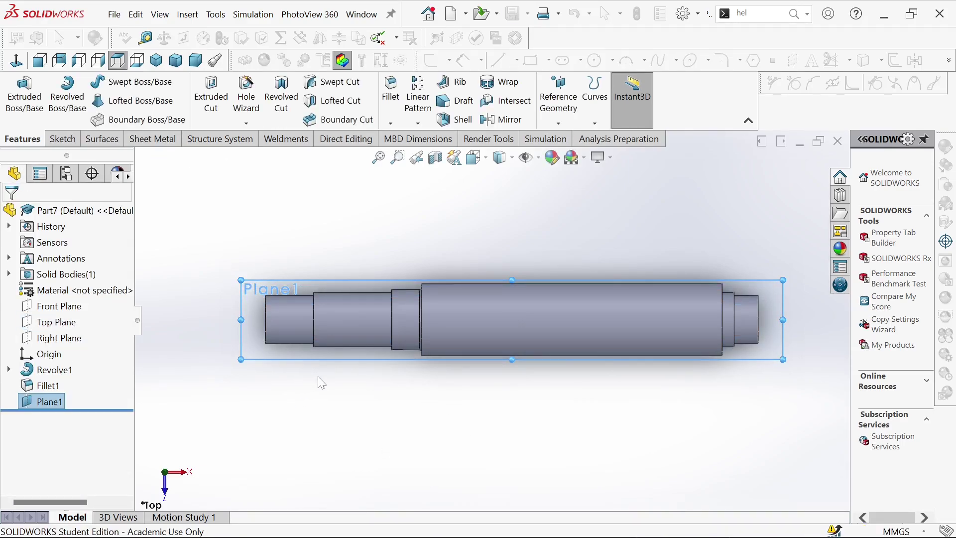
# View Plane1 Normal To and zoom in on the shaft's left end.
pyautogui.moveTo(360, 366); pyautogui.dragTo(311, 279, button='middle')
pyautogui.rightClick(294, 266)
pyautogui.click(388, 246)
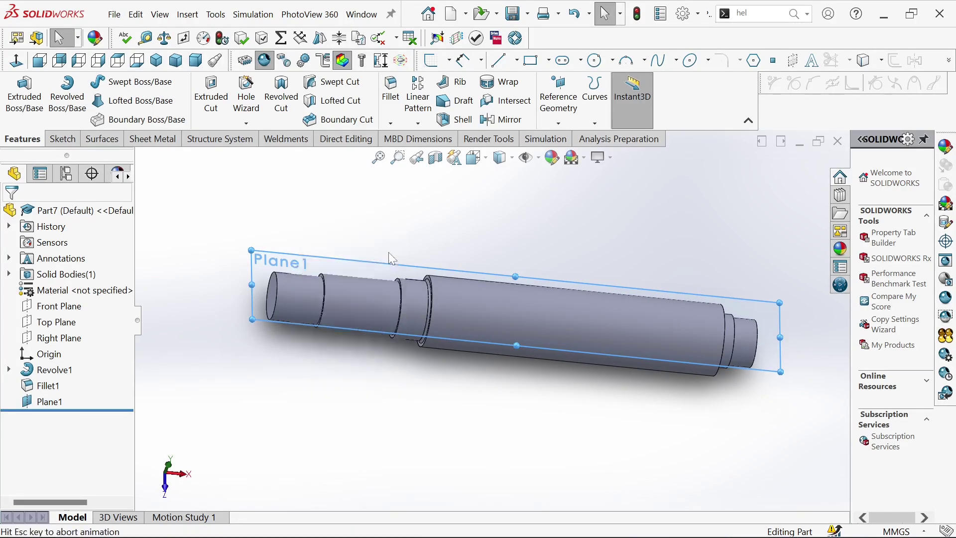
pyautogui.scroll(-5, 398, 336)
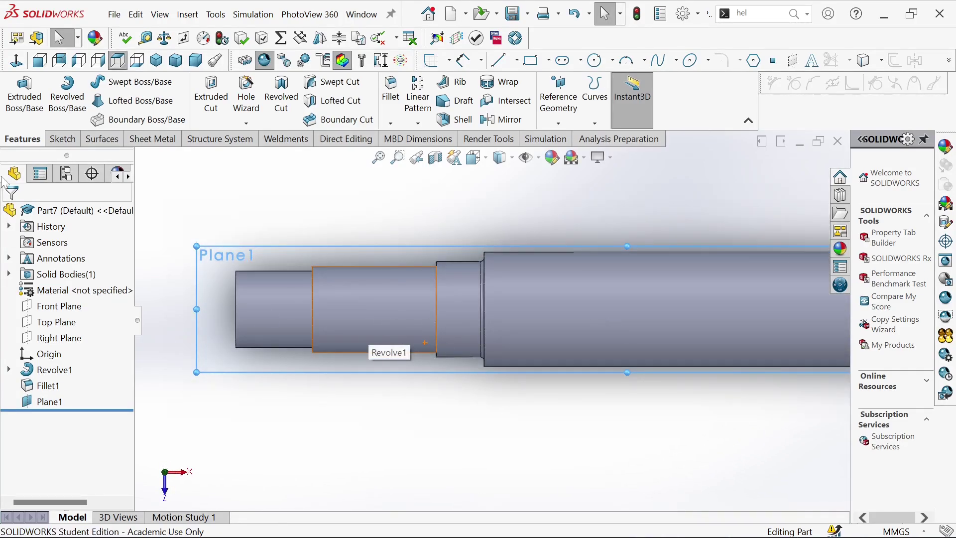
# Draw a straight slot on Plane1 over the shaft's second step, setting its centreline and width.
pyautogui.click(63, 139)
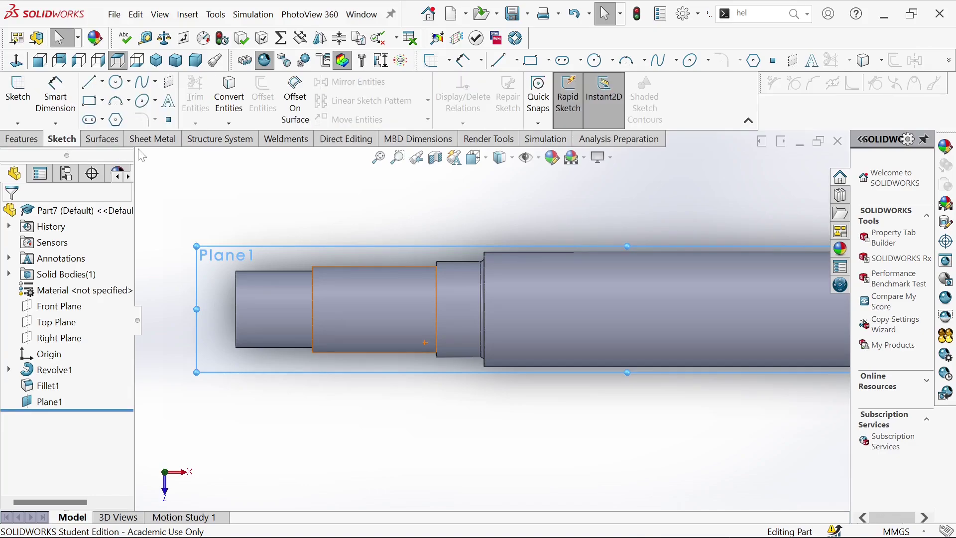
pyautogui.click(92, 122)
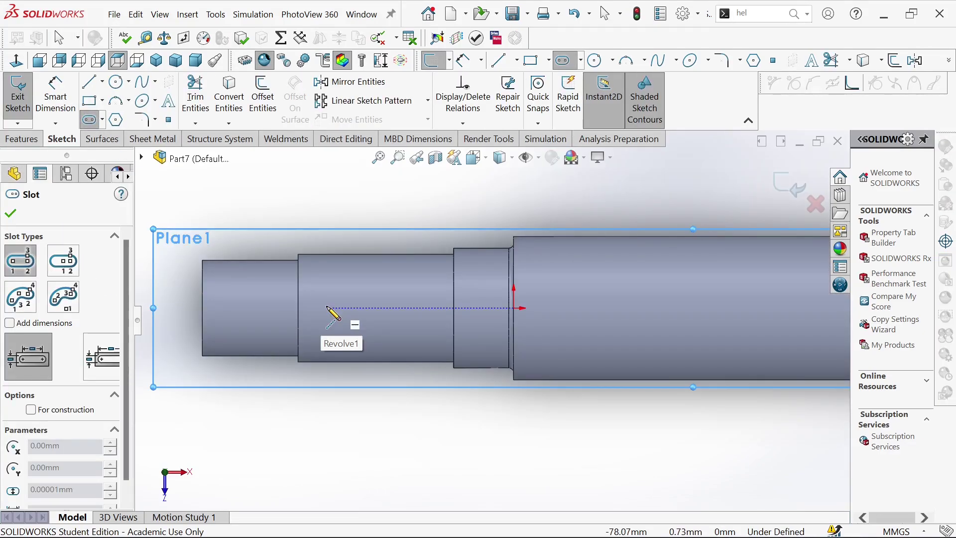
pyautogui.click(327, 308)
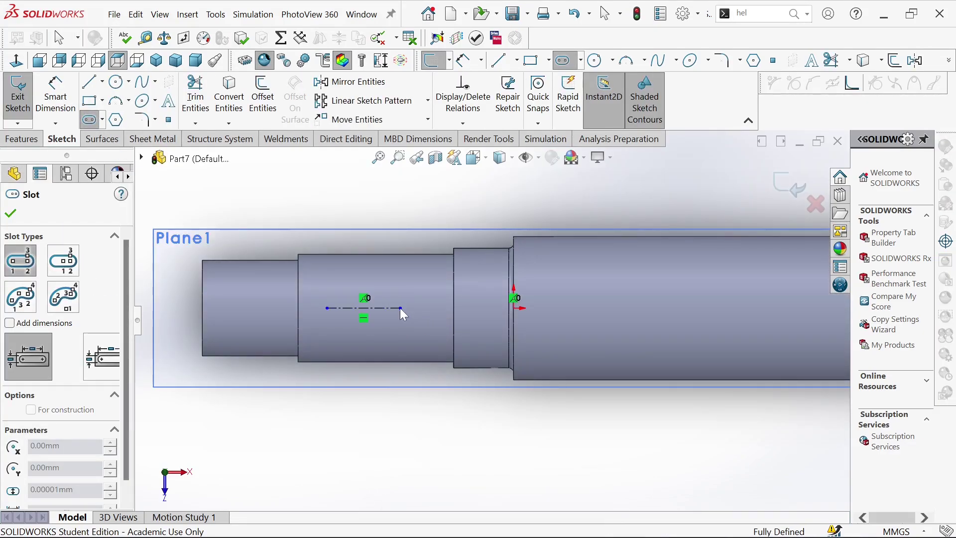
pyautogui.click(401, 308)
pyautogui.click(388, 316)
pyautogui.scroll(-4, 355, 312)
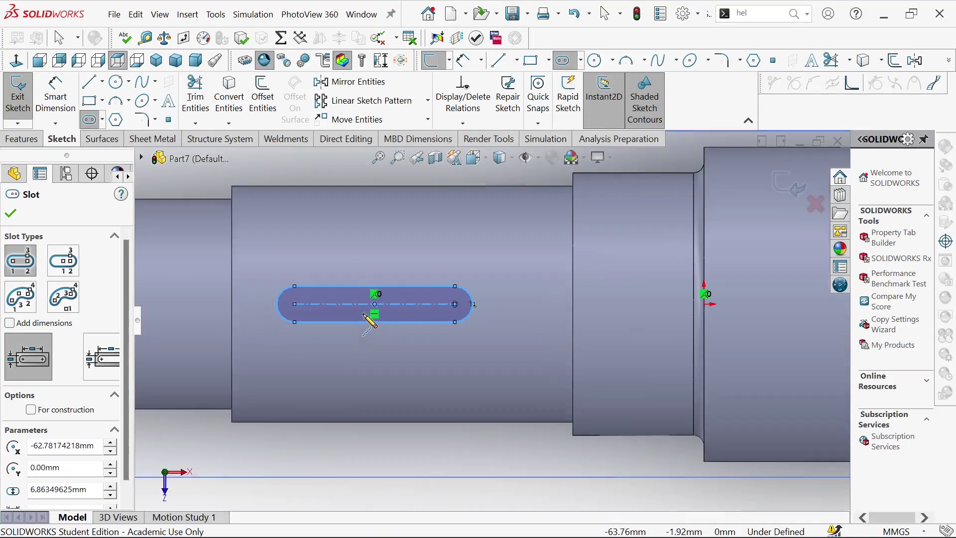
pyautogui.scroll(-2, 370, 321)
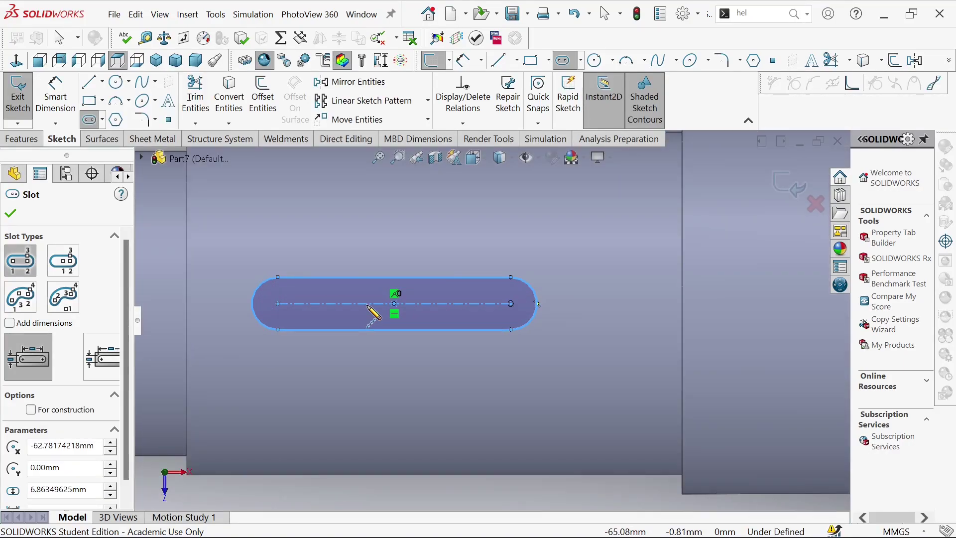
pyautogui.rightClick(250, 277)
# Dimension the slot width as 12 mm.
pyautogui.click(408, 261)
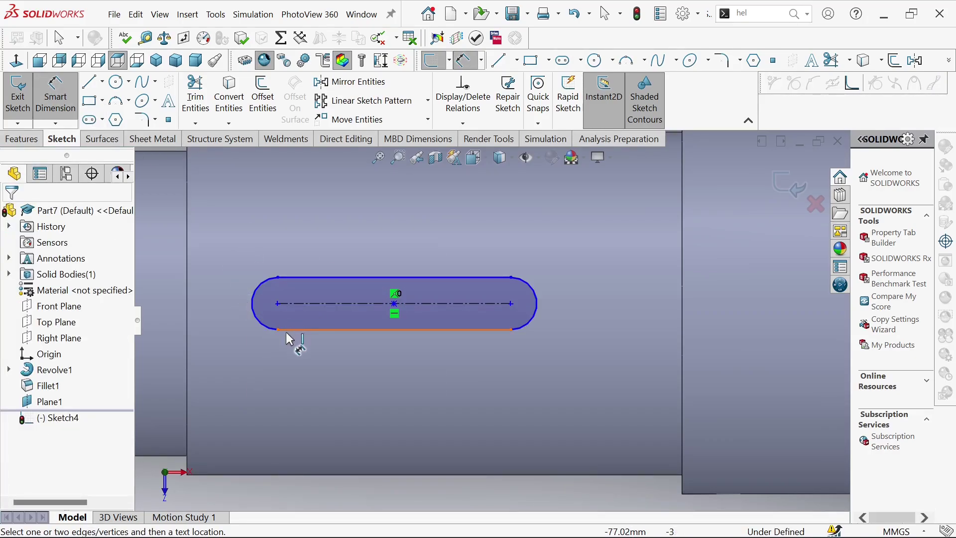
pyautogui.click(279, 288)
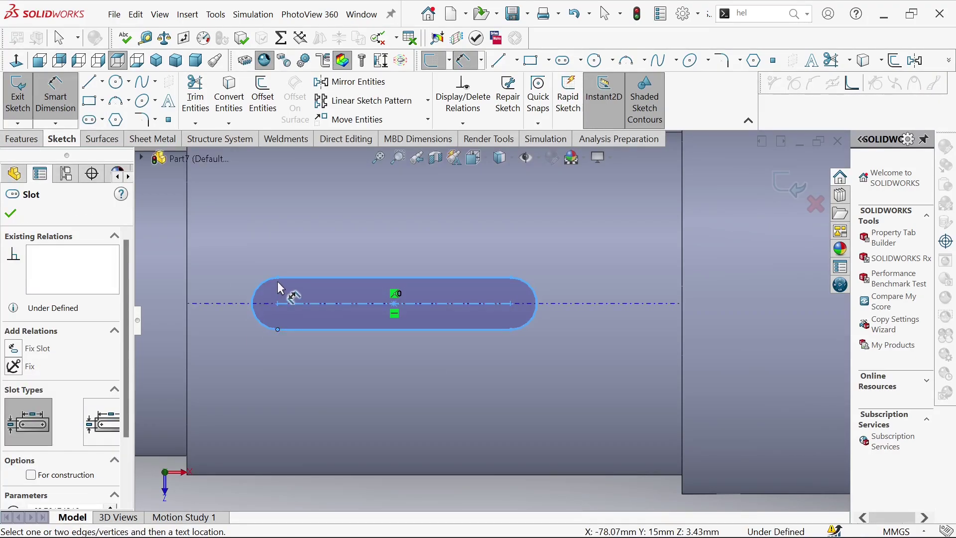
pyautogui.click(278, 278)
pyautogui.click(278, 329)
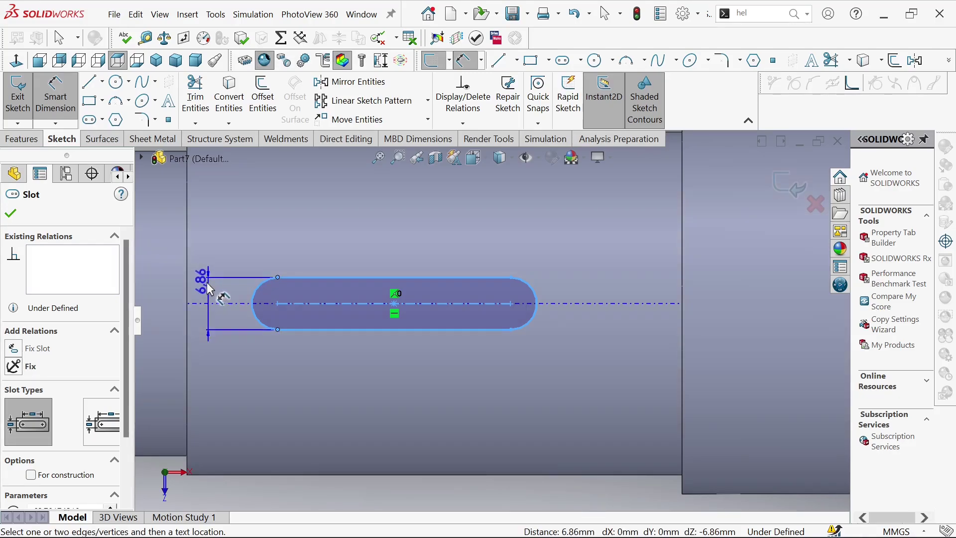
pyautogui.click(181, 308)
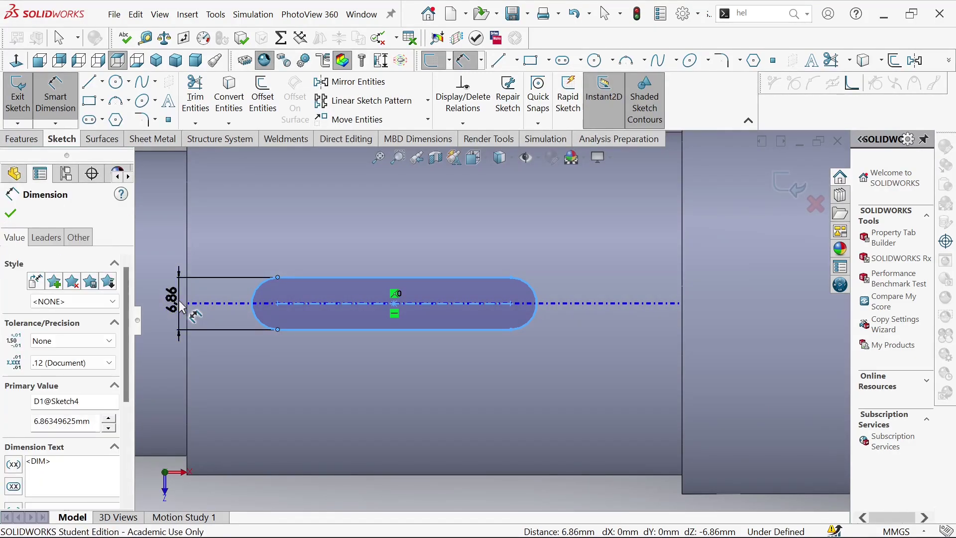
pyautogui.write('12')
pyautogui.press('Return')
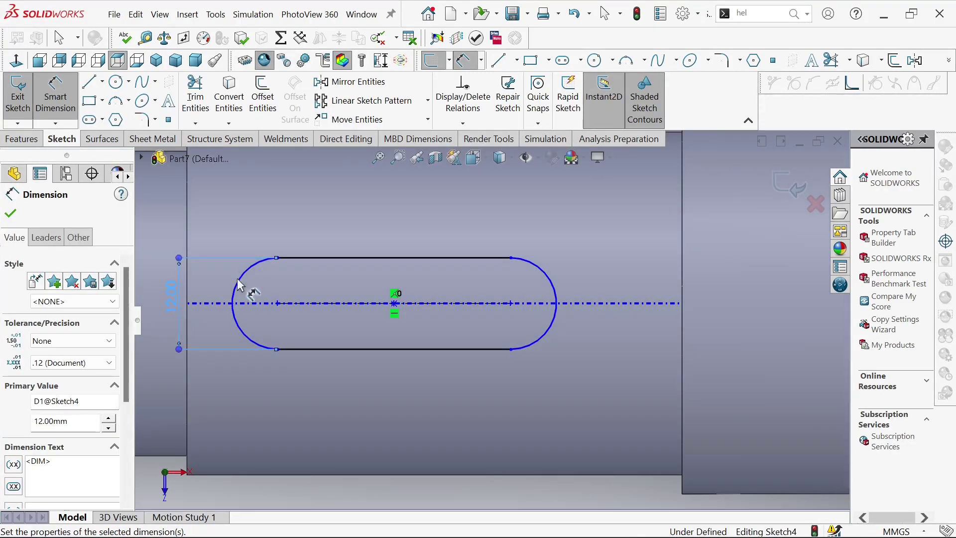
pyautogui.scroll(2, 274, 355)
pyautogui.scroll(-2, 573, 311)
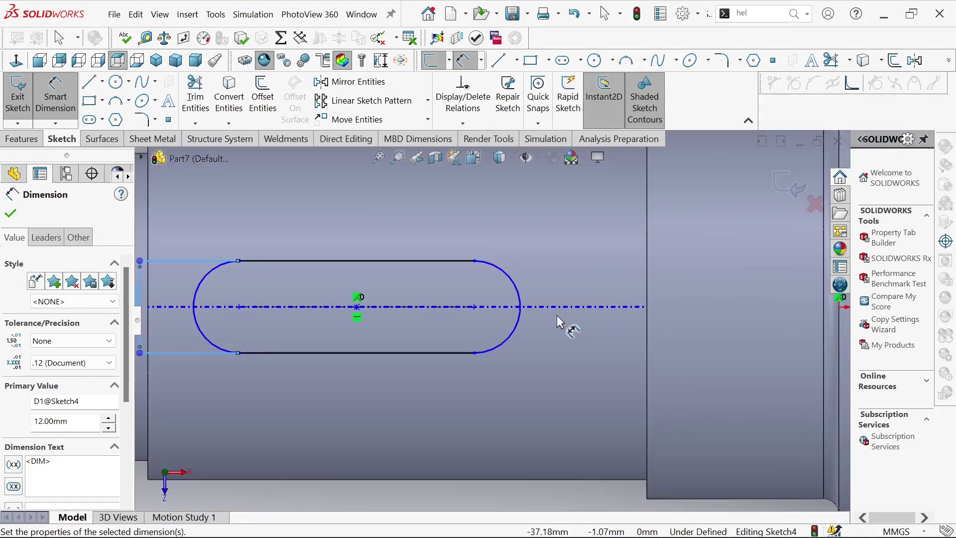
# Dimension the slot's left end 5 mm from the left shoulder.
pyautogui.click(193, 309)
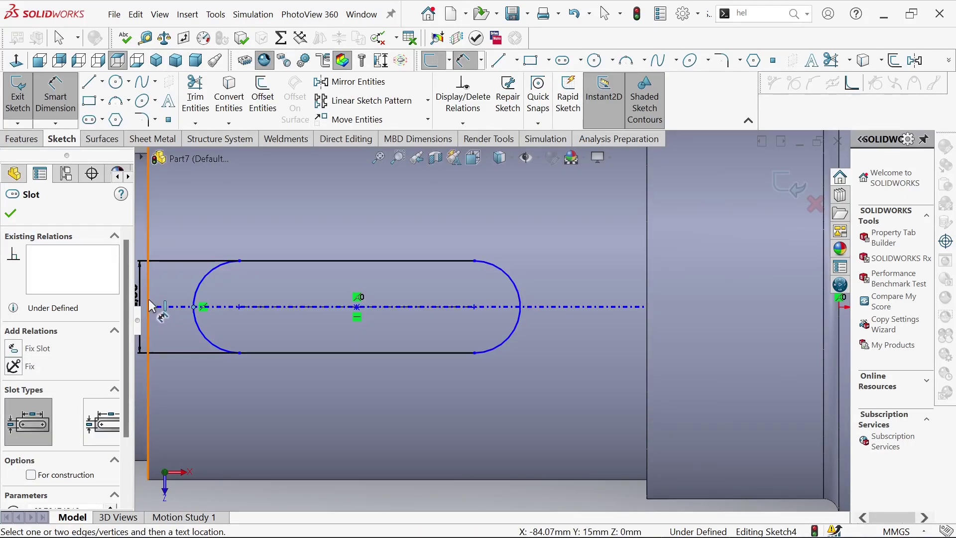
pyautogui.click(141, 313)
pyautogui.scroll(3, 319, 241)
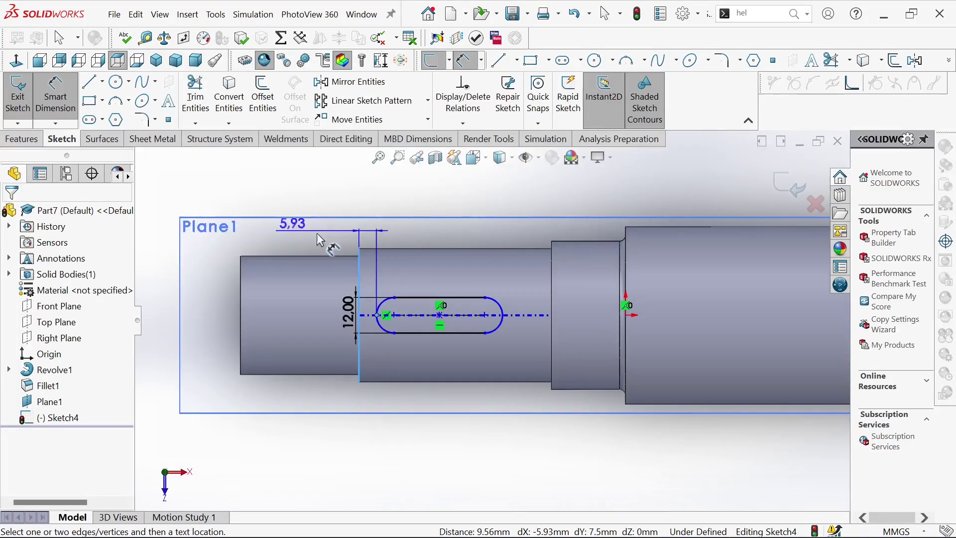
pyautogui.click(371, 241)
pyautogui.write('5')
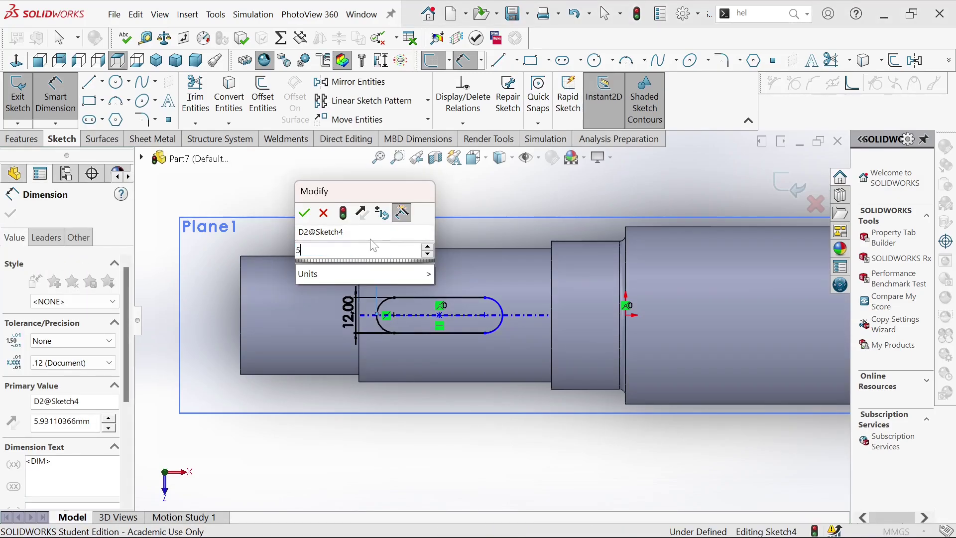
pyautogui.press('Return')
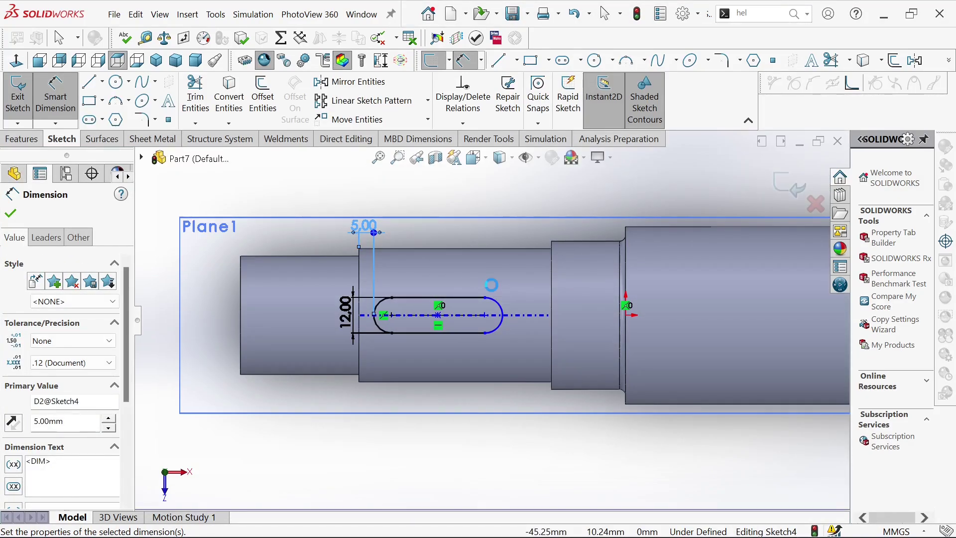
# Dimension the slot's right end 5 mm from the next shoulder, fully defining Sketch4.
pyautogui.scroll(-3, 546, 323)
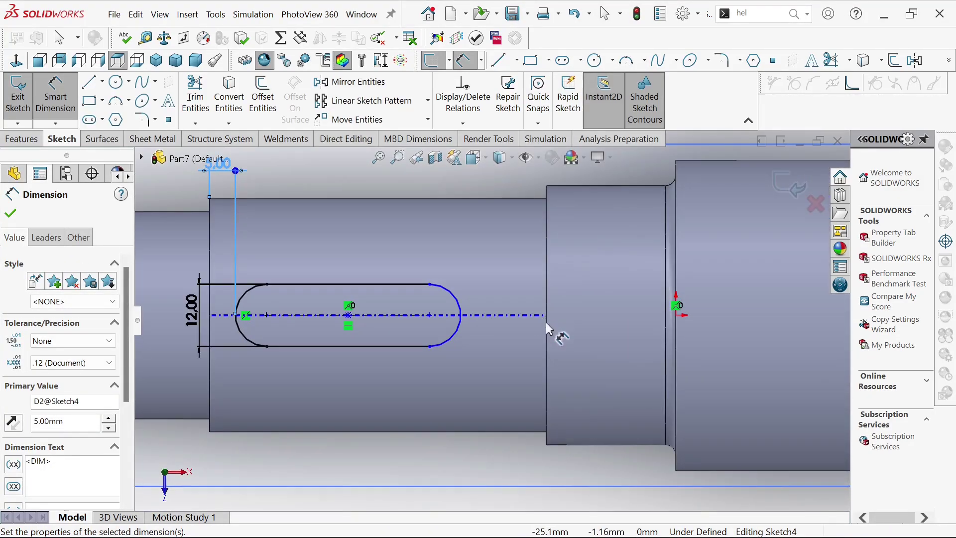
pyautogui.click(465, 321)
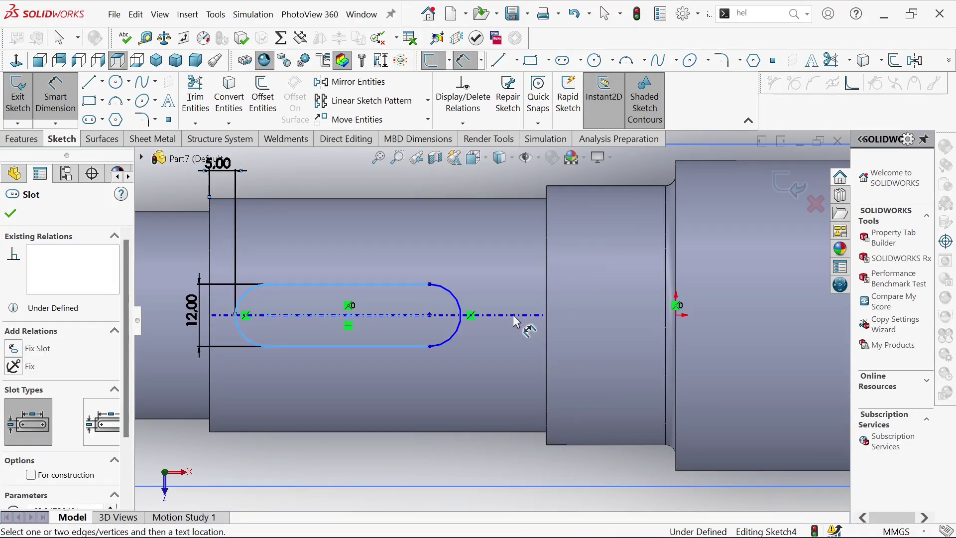
pyautogui.click(549, 319)
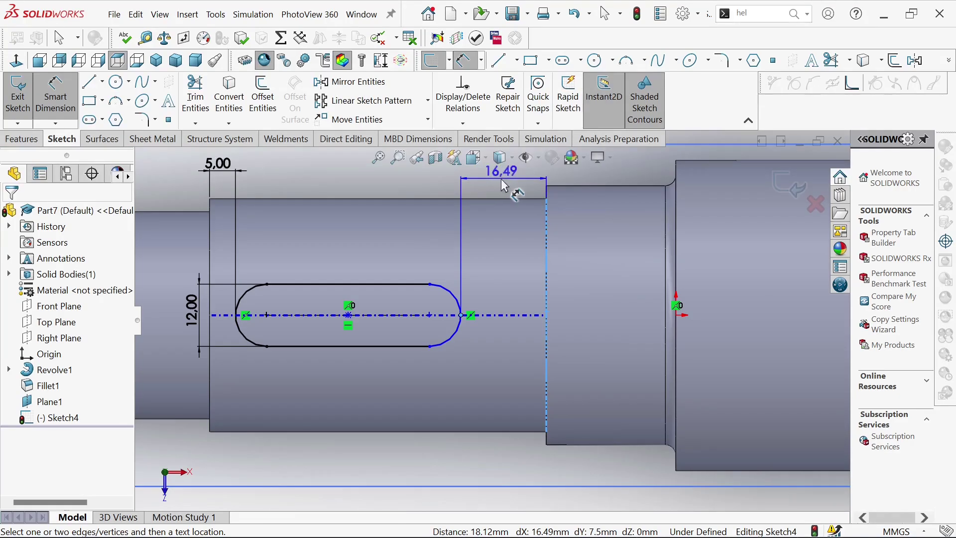
pyautogui.click(504, 186)
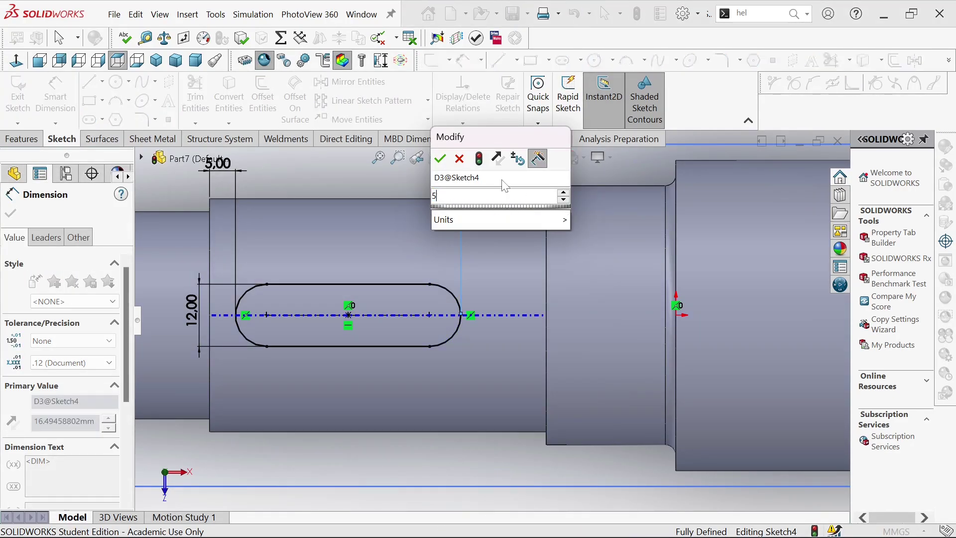
pyautogui.press('Return')
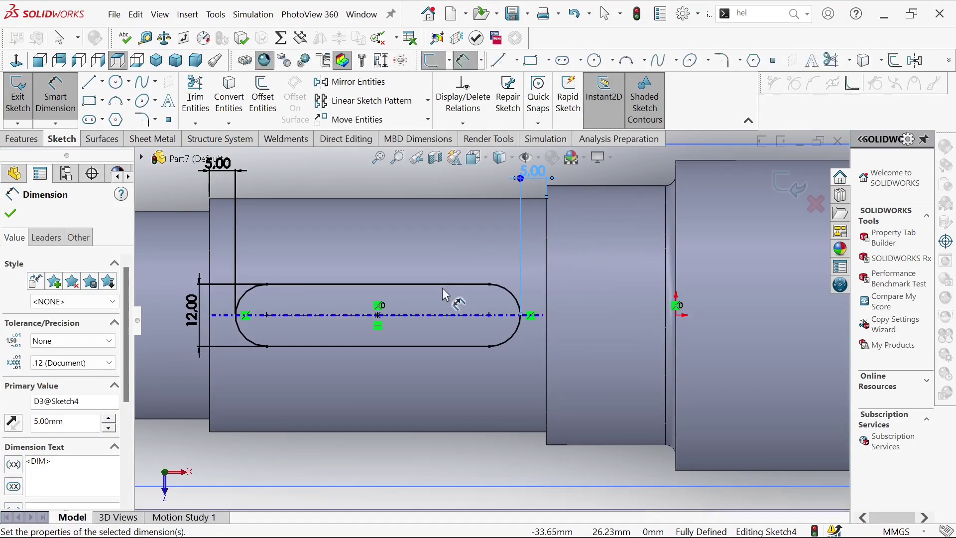
# Extrude-cut the slot Blind 10 mm, reversed into the shaft, to form the keyway.
pyautogui.press('f')
pyautogui.click(19, 140)
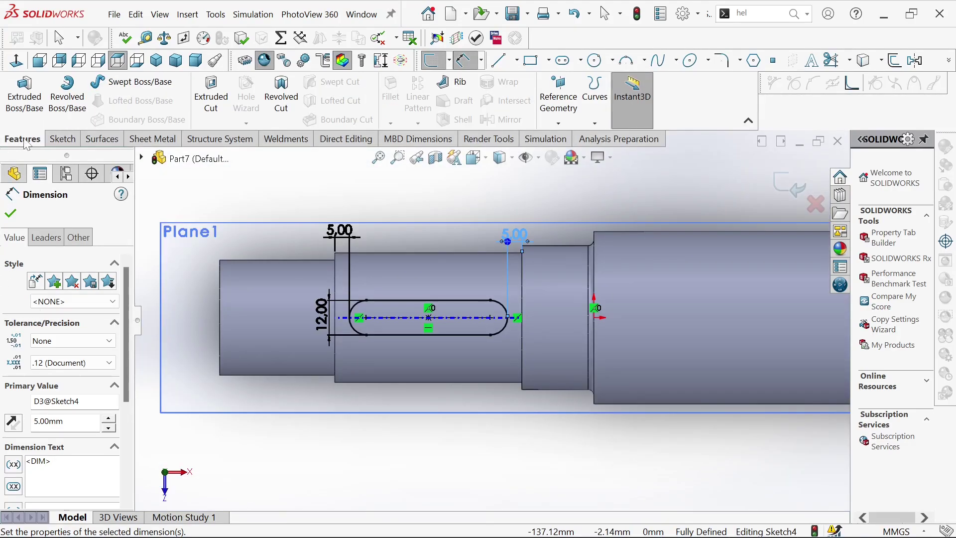
pyautogui.click(210, 104)
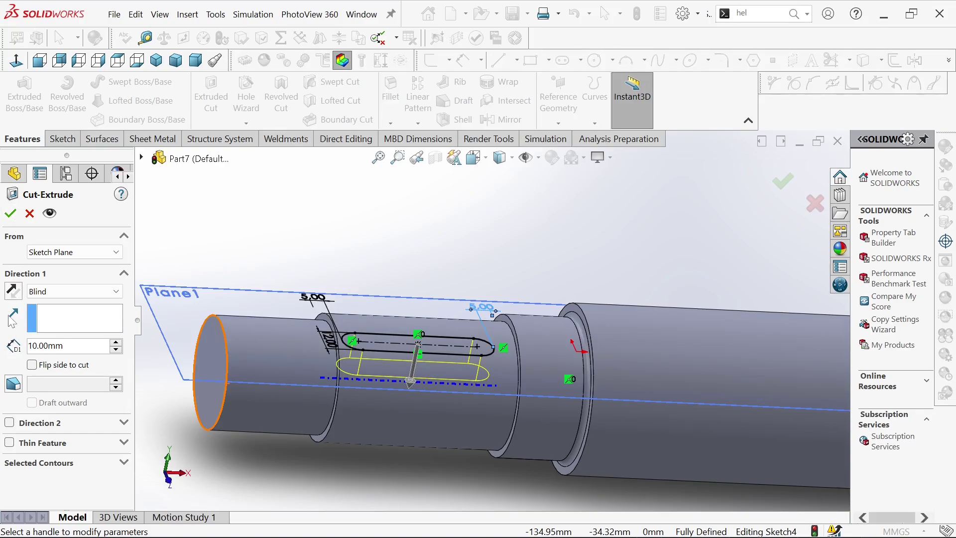
pyautogui.click(15, 295)
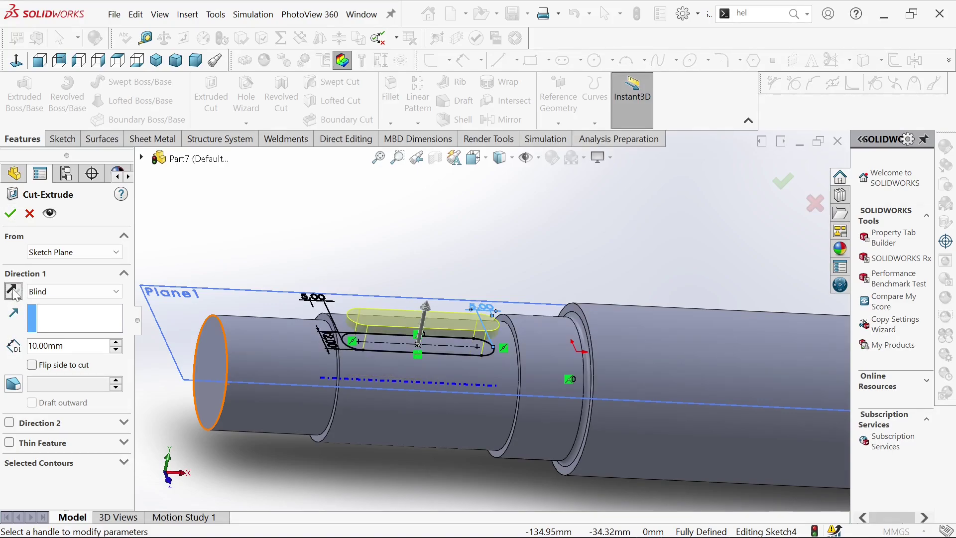
pyautogui.click(10, 214)
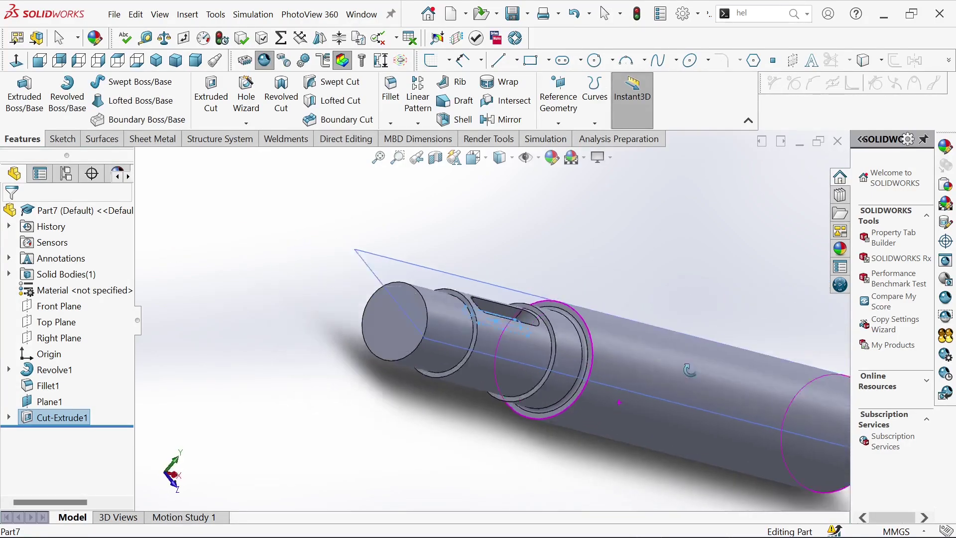
# Orbit the shaft, select its left end face and view it normal to.
pyautogui.moveTo(630, 368); pyautogui.dragTo(544, 273, button='middle')
pyautogui.click(477, 261)
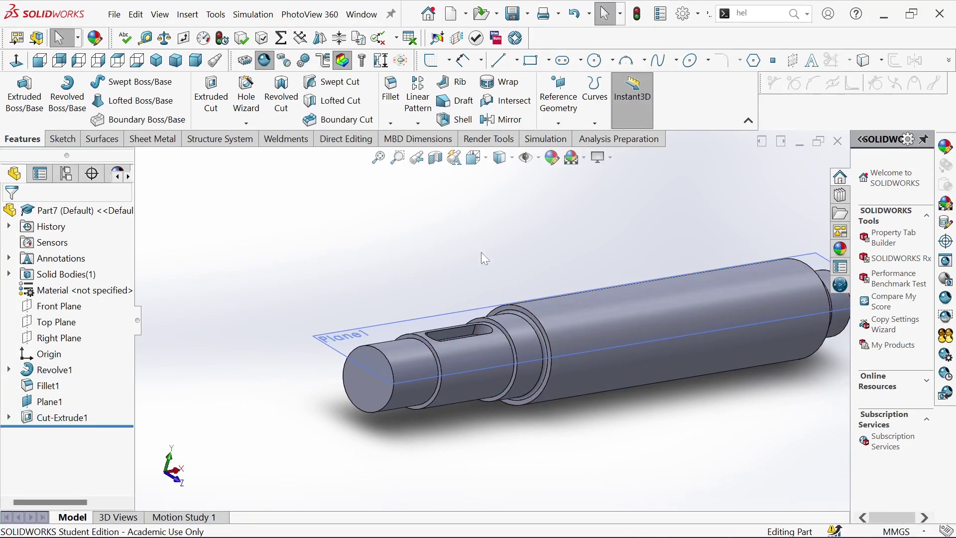
pyautogui.moveTo(495, 364); pyautogui.dragTo(504, 362, button='middle')
pyautogui.click(539, 356)
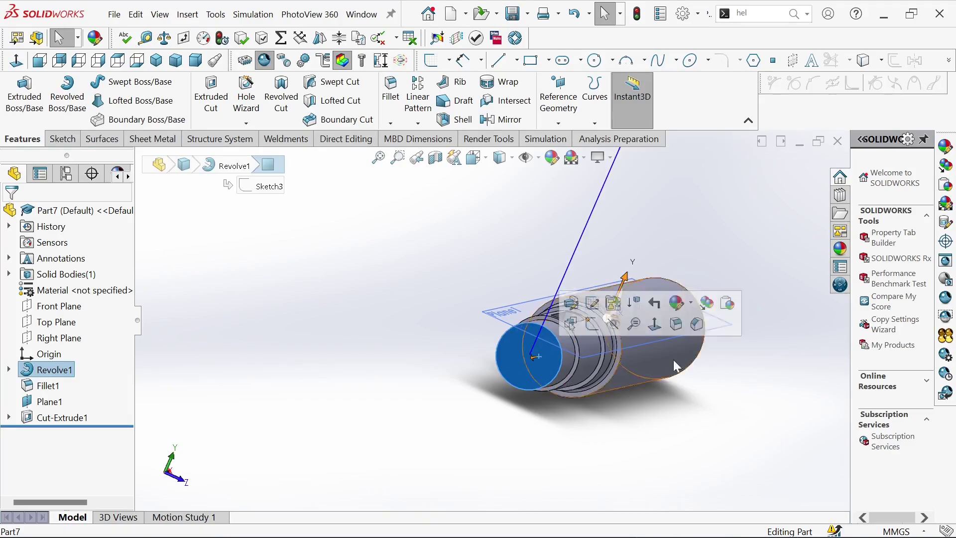
pyautogui.click(673, 329)
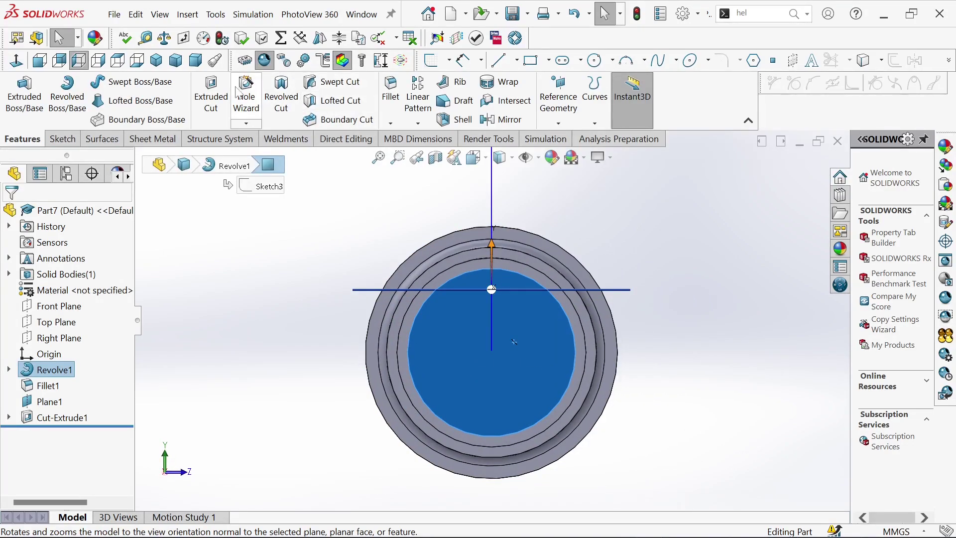
# Place an M10 tapped hole at the end face's centre with Hole Wizard.
pyautogui.click(249, 102)
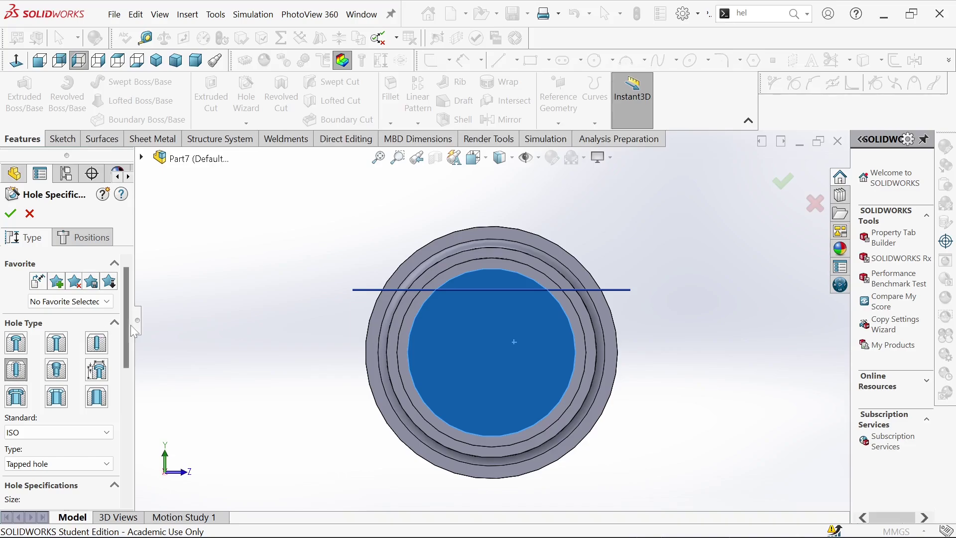
pyautogui.scroll(-5, 127, 334)
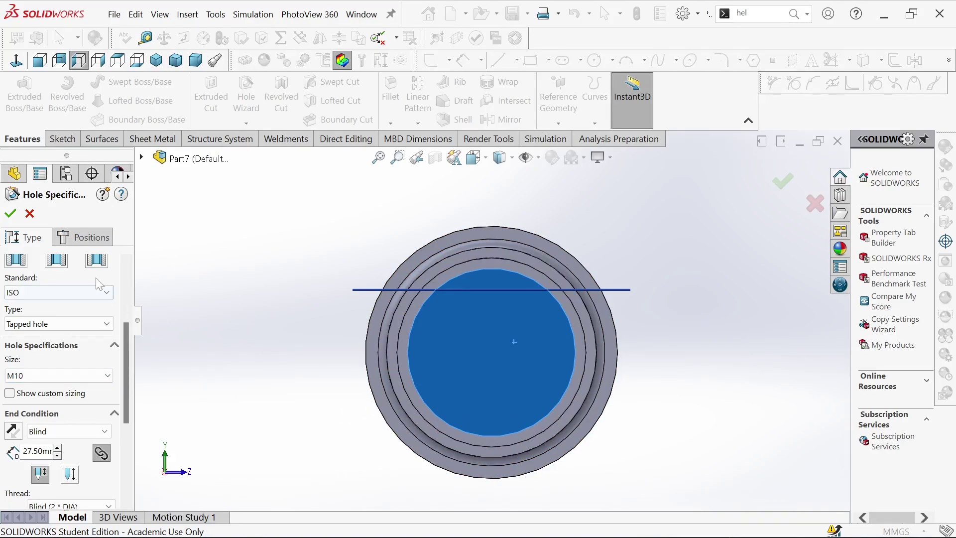
pyautogui.click(96, 246)
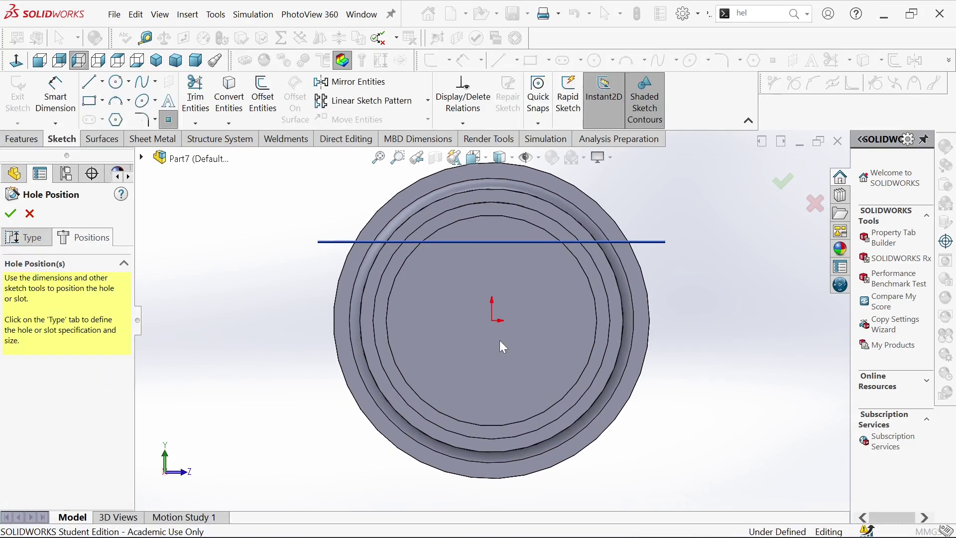
pyautogui.click(492, 321)
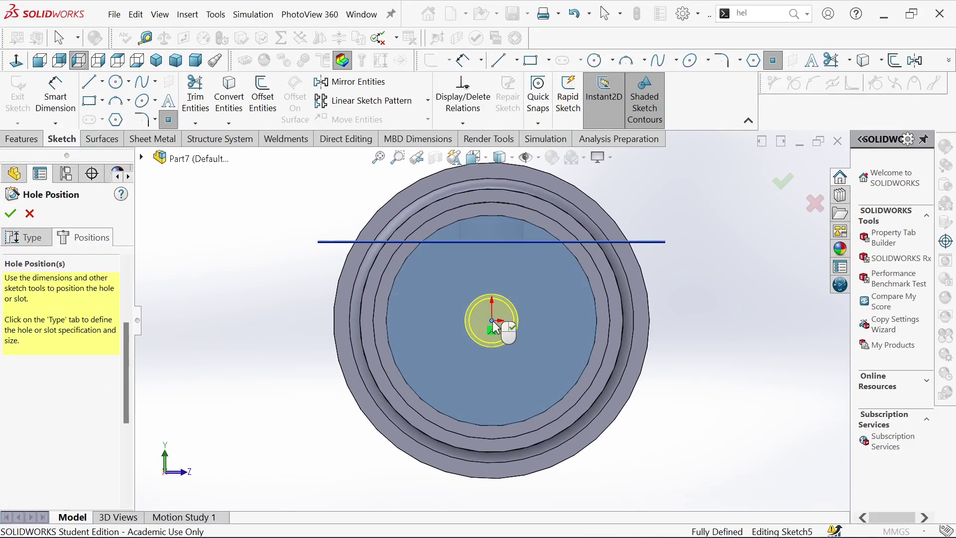
pyautogui.click(11, 214)
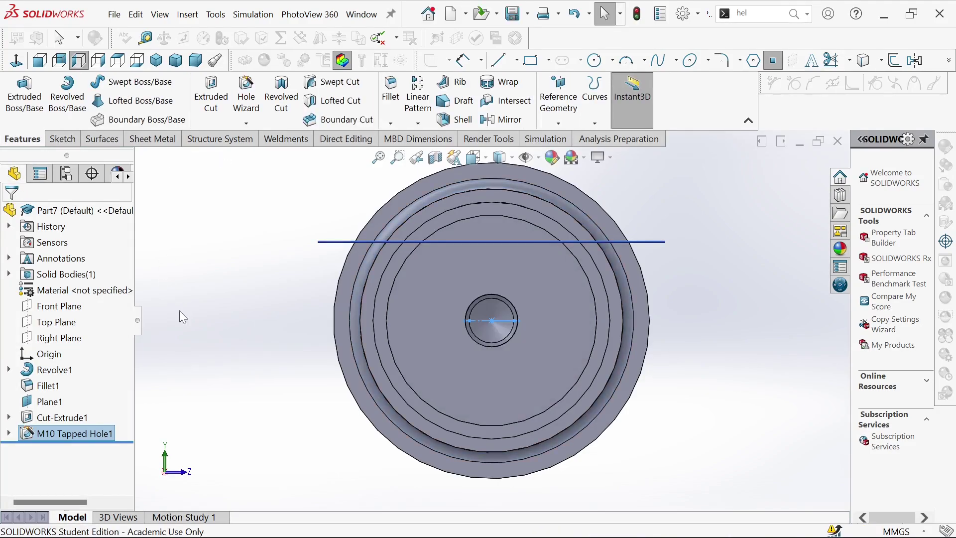
# Orbit to the shaft's opposite end, select that end face and view it normal to.
pyautogui.moveTo(524, 356); pyautogui.dragTo(449, 345, button='middle')
pyautogui.scroll(5, 450, 339)
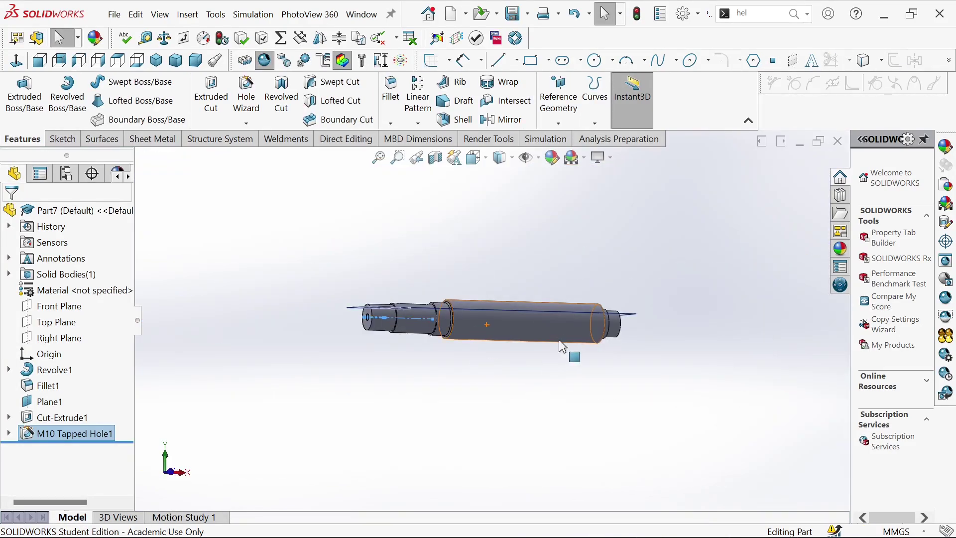
pyautogui.moveTo(573, 354); pyautogui.dragTo(480, 338, button='middle')
pyautogui.scroll(-5, 534, 334)
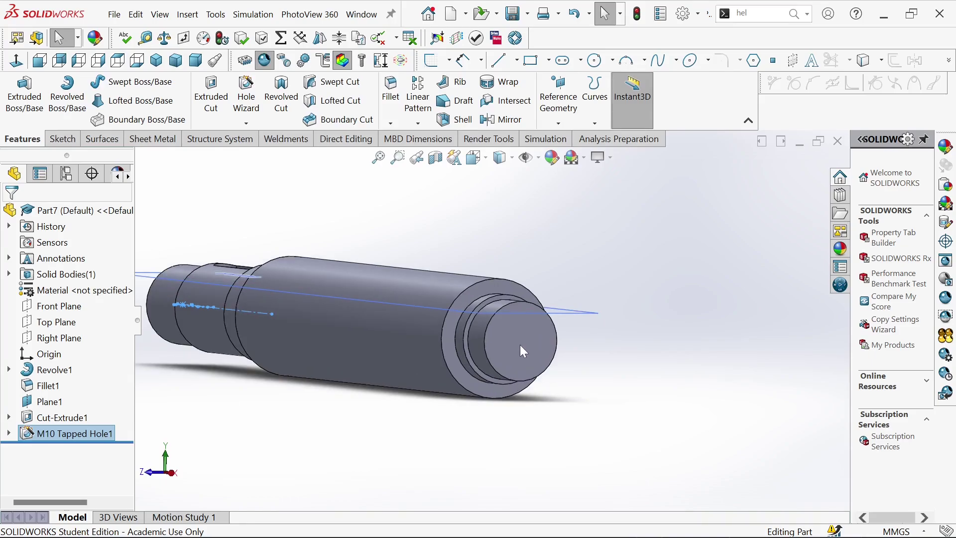
pyautogui.click(521, 346)
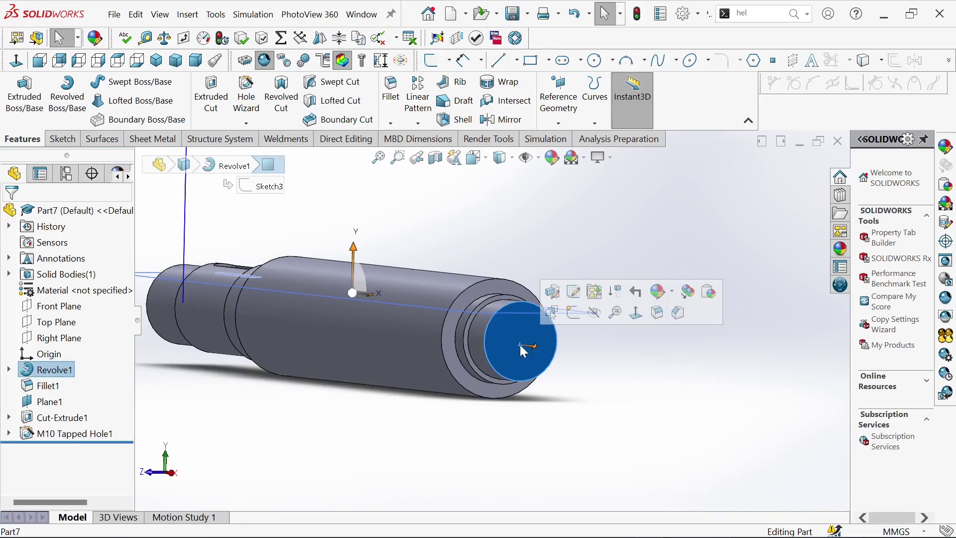
pyautogui.click(637, 314)
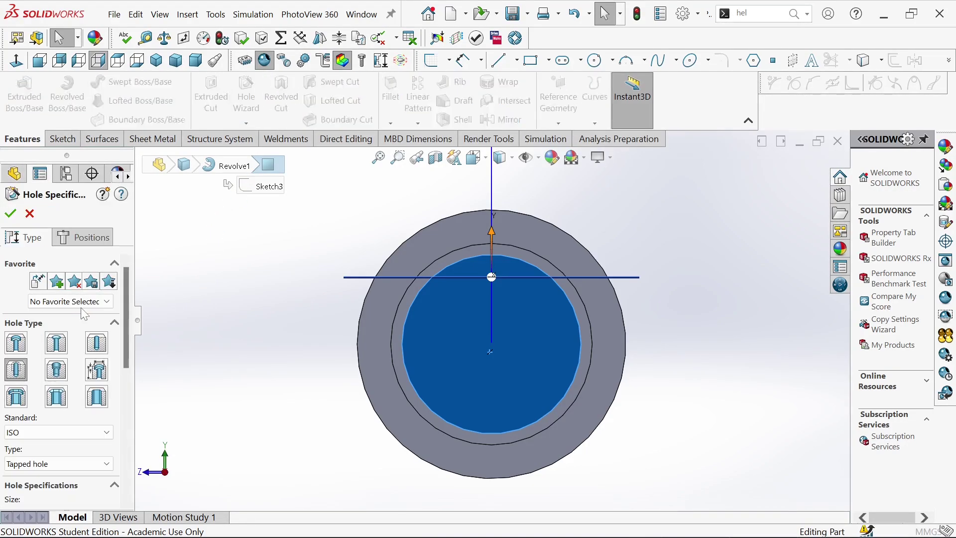
# Place the second M10 tapped hole at that face's centre with Hole Wizard.
pyautogui.scroll(-5, 13, 386)
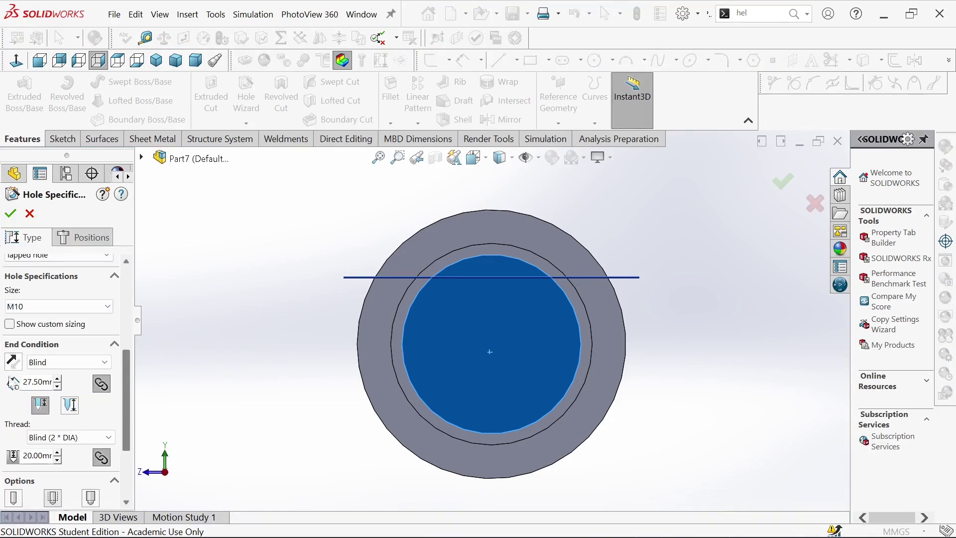
pyautogui.moveTo(130, 397); pyautogui.dragTo(138, 347)
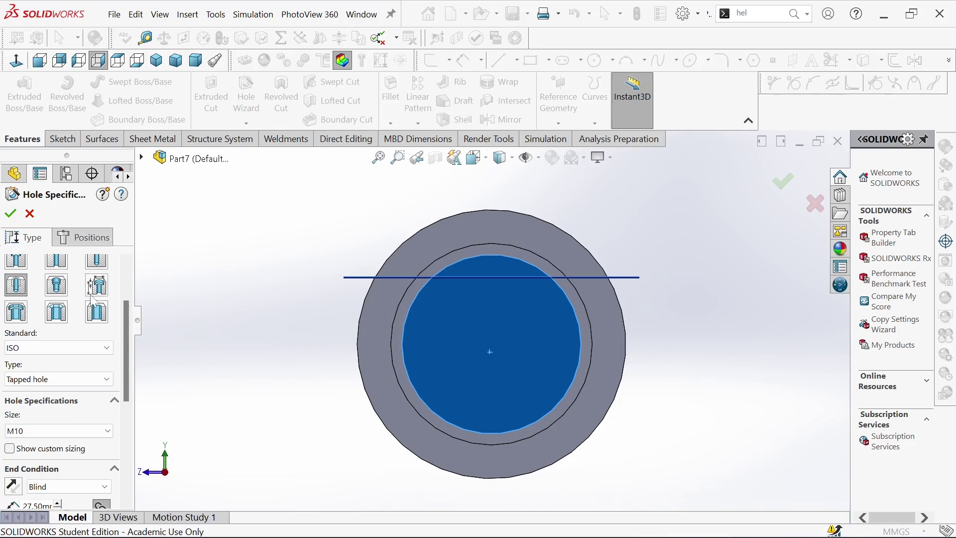
pyautogui.click(92, 239)
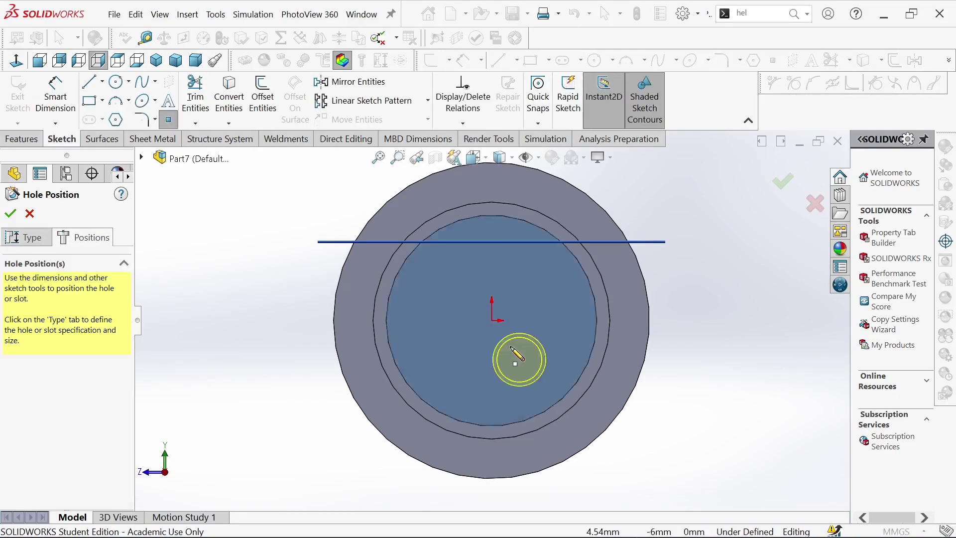
pyautogui.click(492, 320)
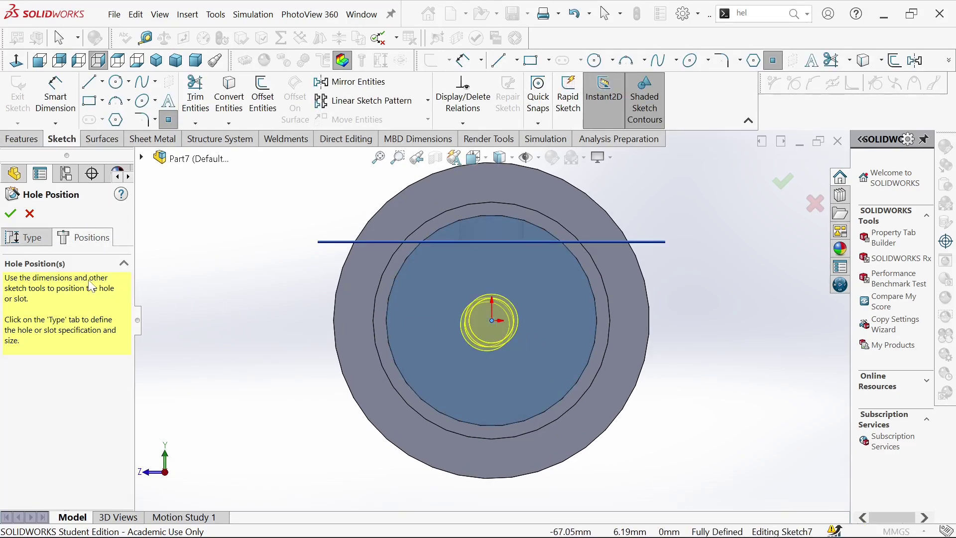
pyautogui.click(12, 215)
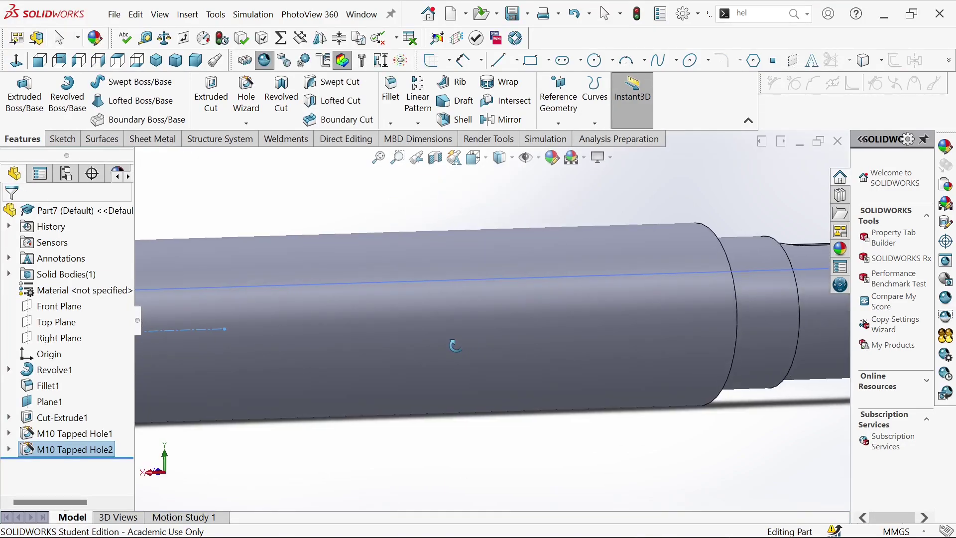
# Hide Plane1 from an oblique view of the shaft.
pyautogui.moveTo(500, 329); pyautogui.dragTo(788, 234, button='middle')
pyautogui.rightClick(680, 225)
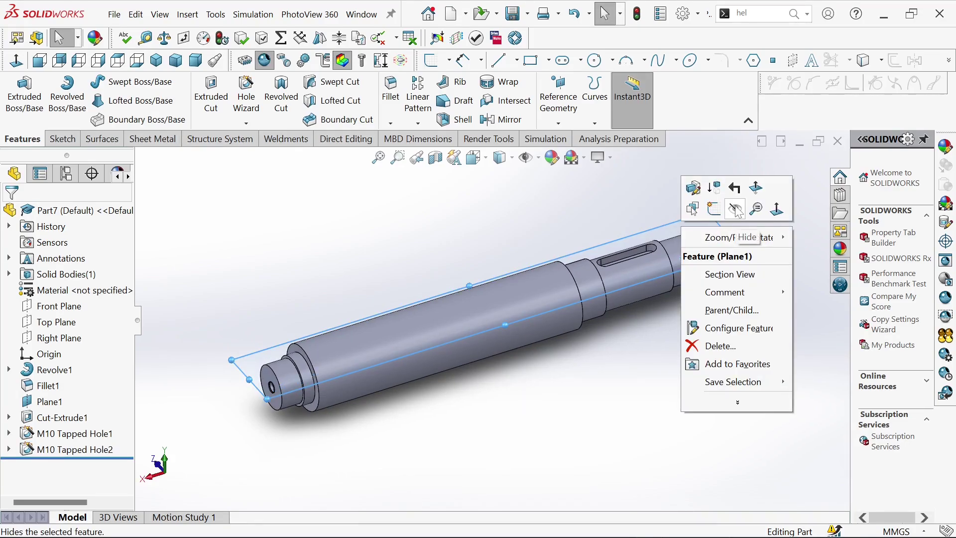
pyautogui.click(735, 211)
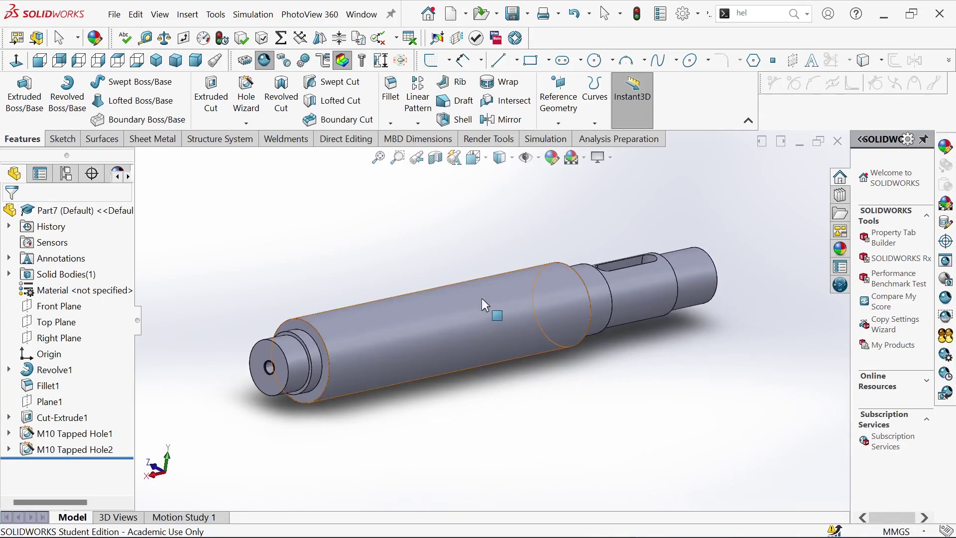
# Select the shaft's end face and turn it head-on, ready for sketching.
pyautogui.scroll(-5, 291, 368)
pyautogui.scroll(5, 405, 376)
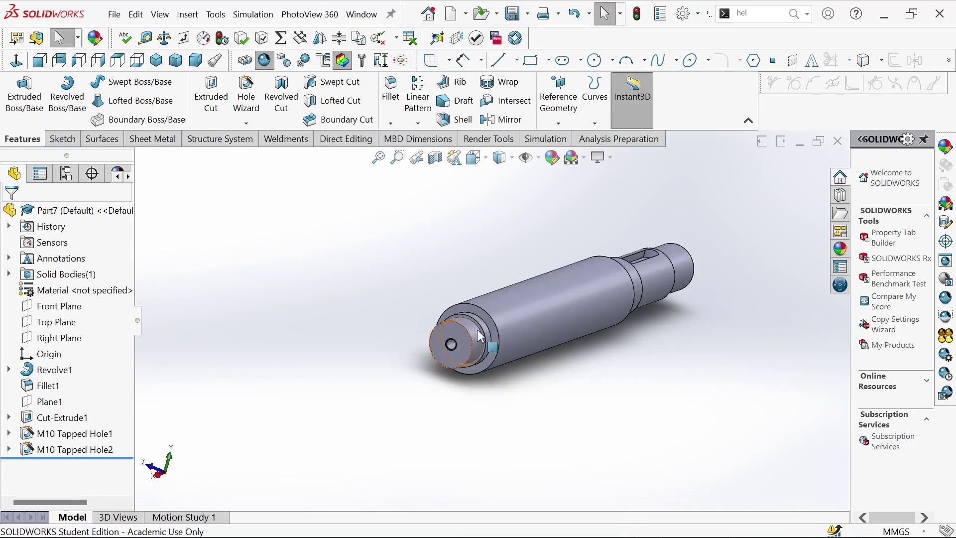
pyautogui.scroll(-2, 482, 327)
pyautogui.click(498, 327)
pyautogui.click(615, 296)
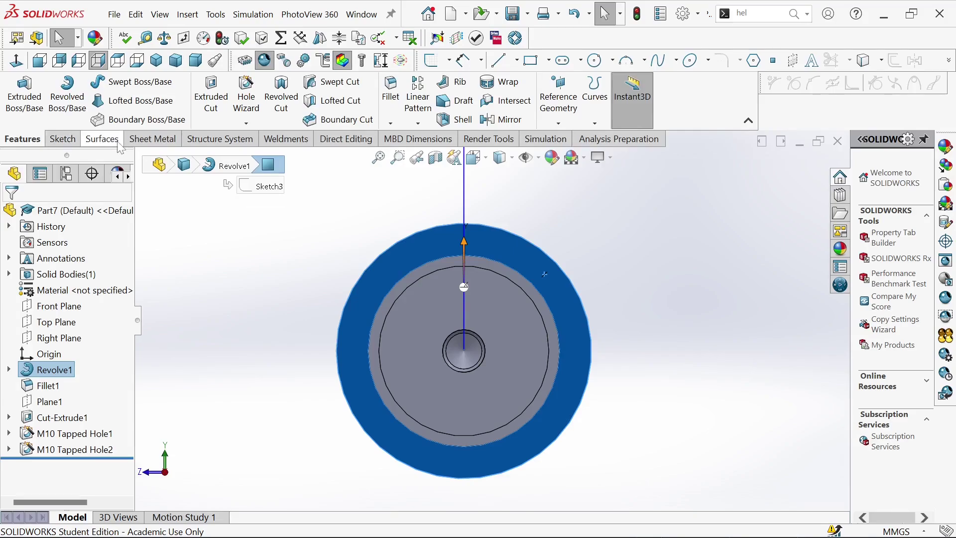
pyautogui.rightClick(545, 266)
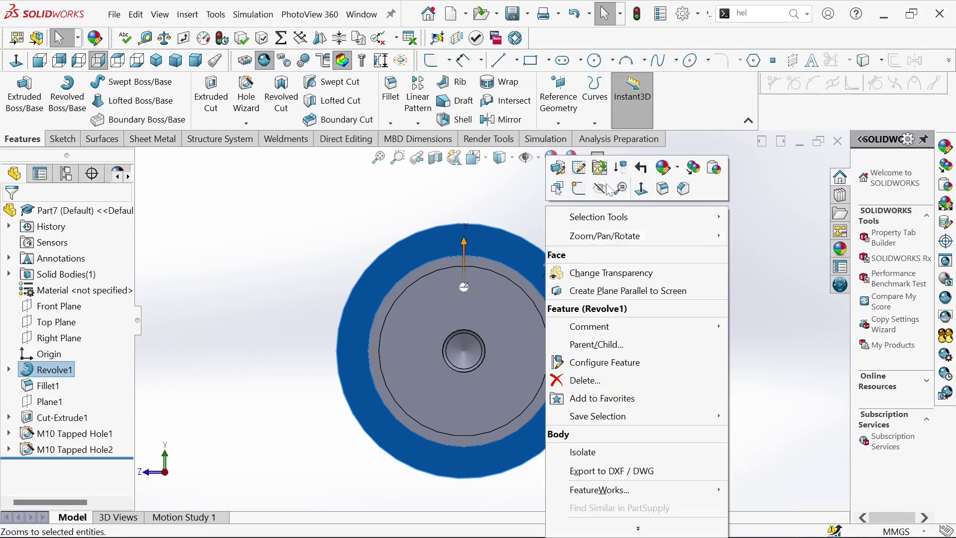
# Start Sketch9 on the end face and convert its outer edge into a circle.
pyautogui.click(578, 189)
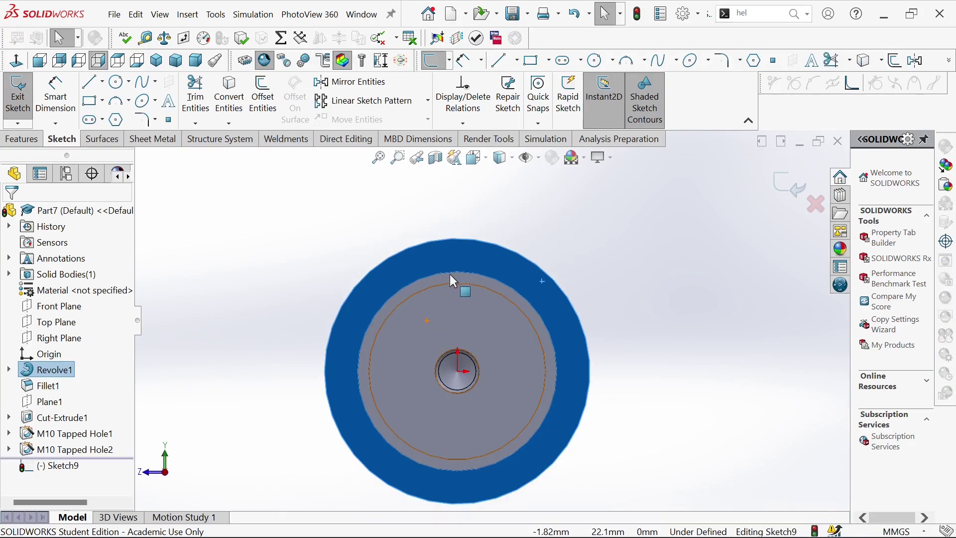
pyautogui.click(235, 110)
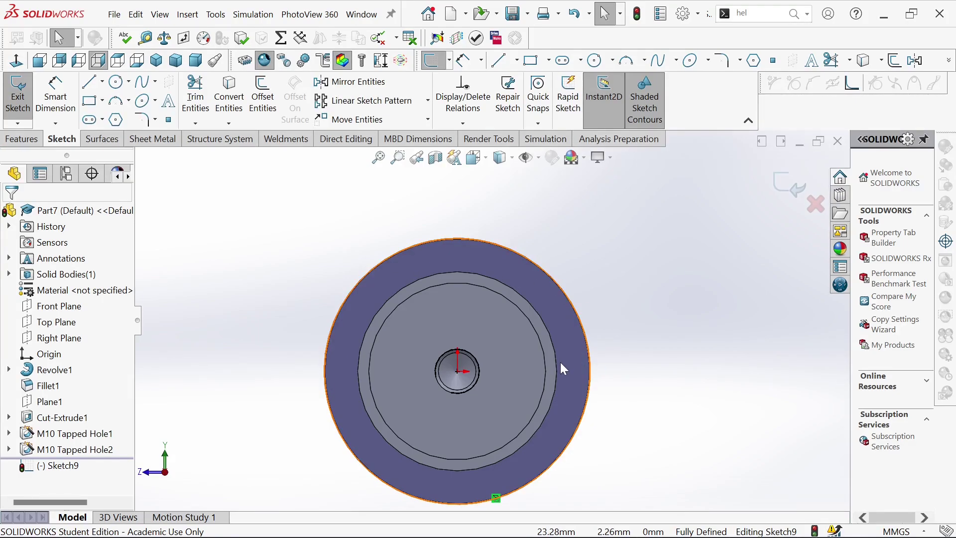
pyautogui.scroll(3, 560, 363)
pyautogui.scroll(-2, 512, 399)
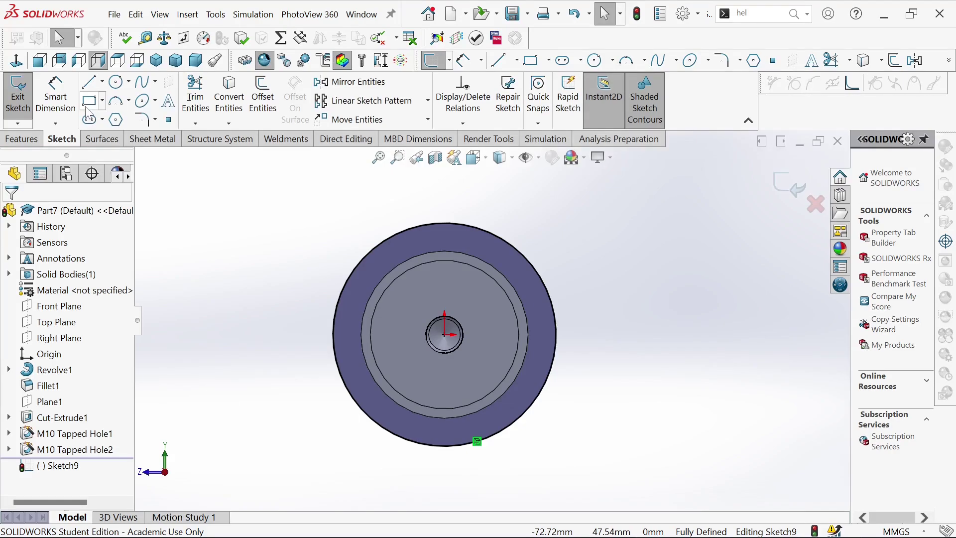
pyautogui.scroll(-1, 587, 275)
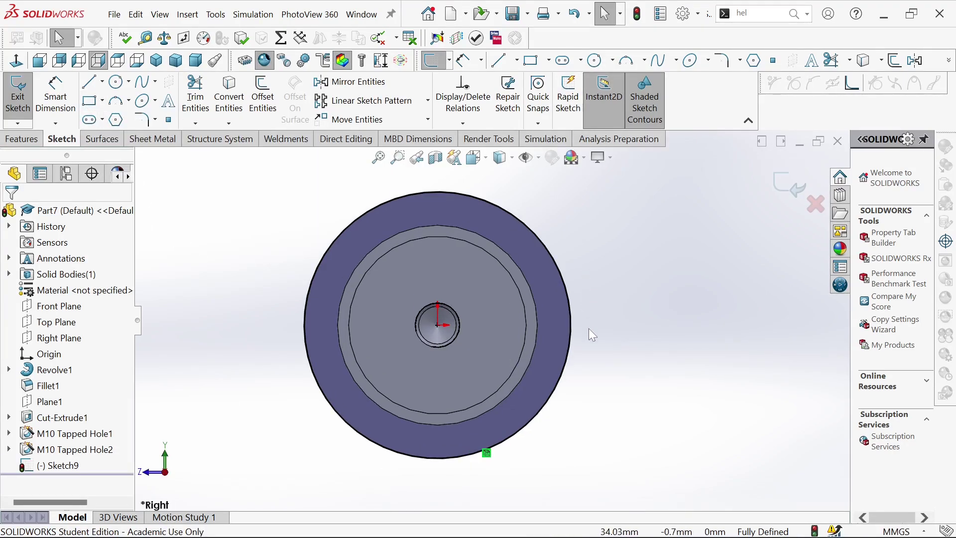
pyautogui.scroll(3, 589, 328)
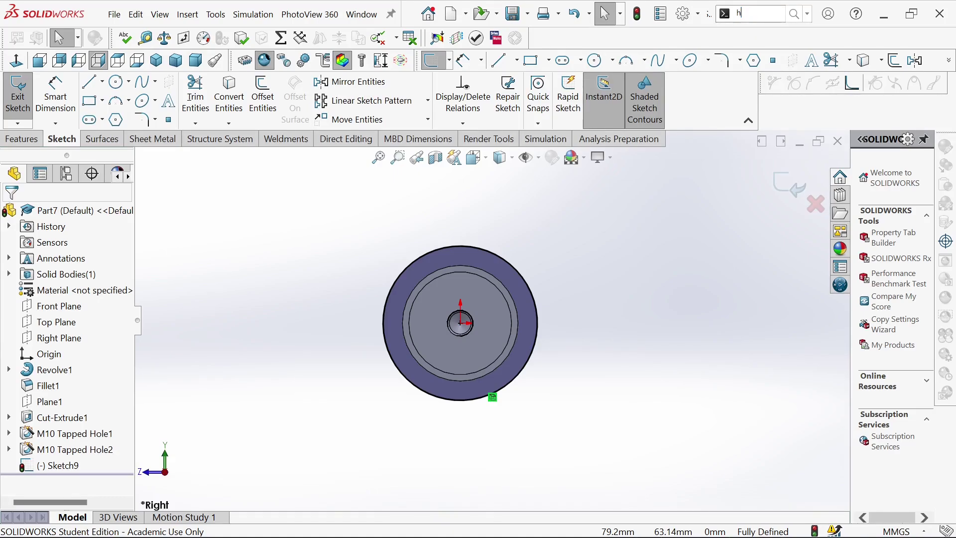
# Create a Helix and Spiral: 250 mm pitch, 1 revolution, 90° start, reversed, clockwise.
pyautogui.click(751, 17)
pyautogui.write('hel')
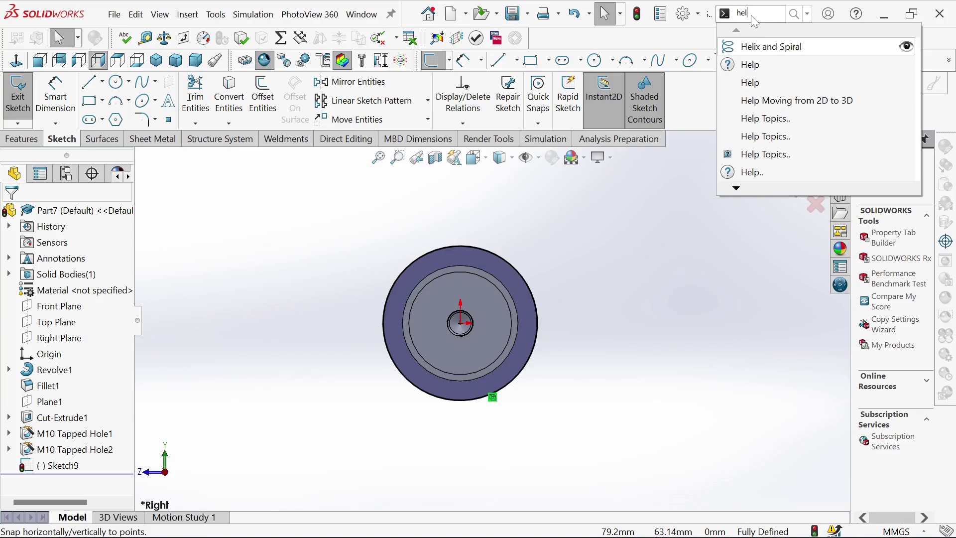
pyautogui.press('Down')
pyautogui.press('Up')
pyautogui.press('Return')
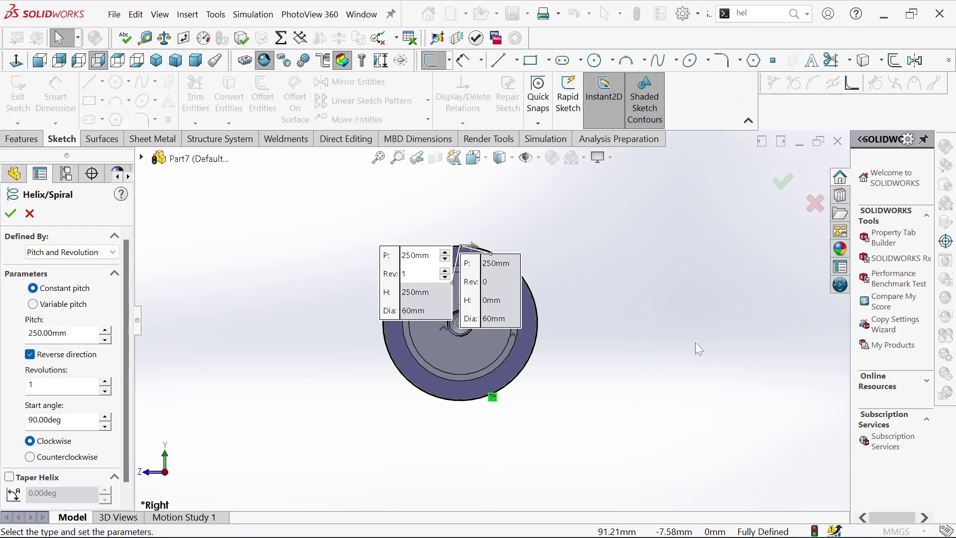
pyautogui.moveTo(661, 390); pyautogui.dragTo(579, 400, button='middle')
pyautogui.scroll(3, 513, 366)
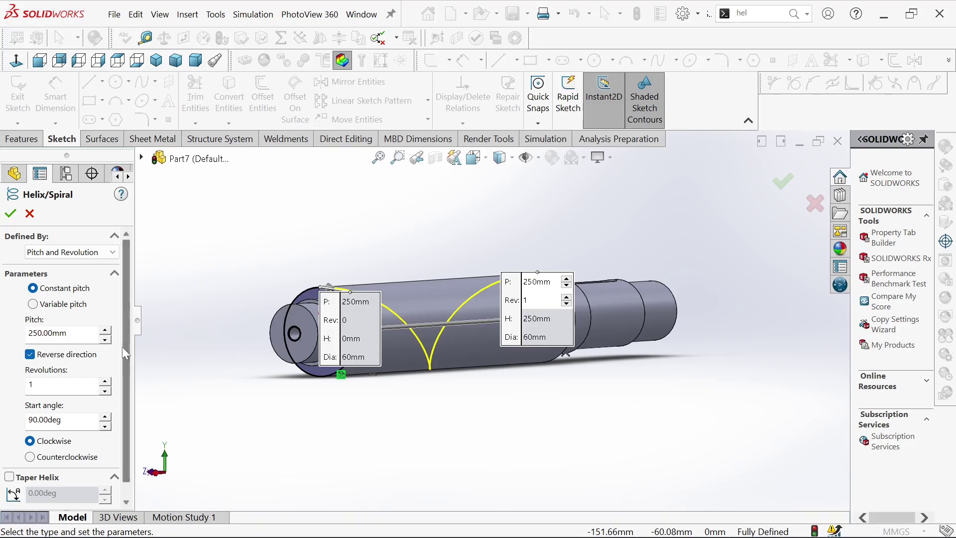
pyautogui.moveTo(125, 353); pyautogui.dragTo(118, 378)
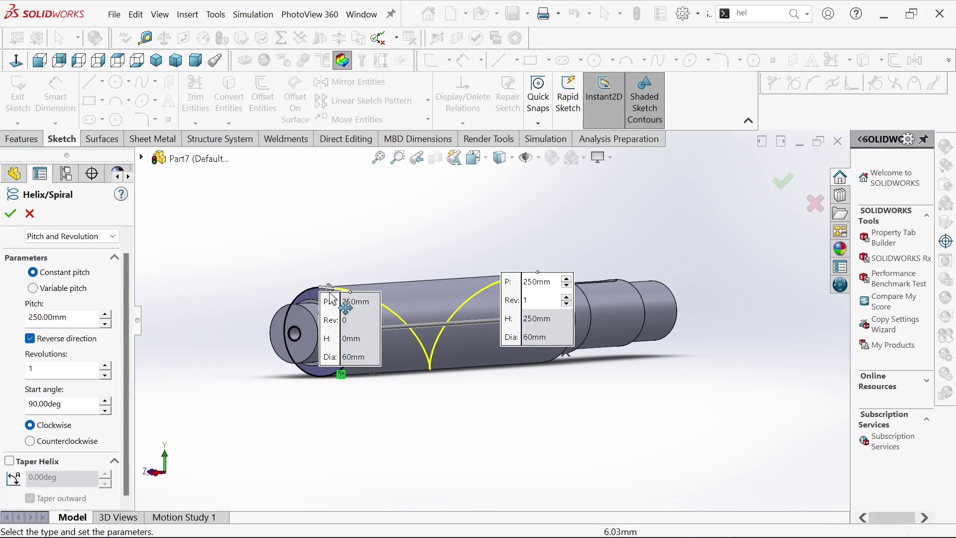
pyautogui.moveTo(512, 371); pyautogui.dragTo(540, 260, button='middle')
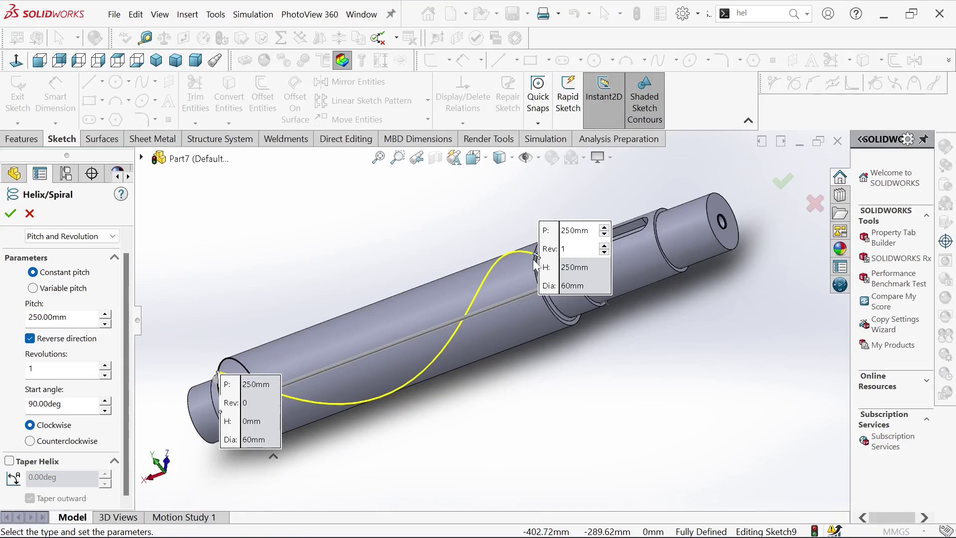
pyautogui.moveTo(452, 332)
pyautogui.mouseDown(button='middle')
pyautogui.moveTo(432, 342)
pyautogui.moveTo(439, 349)
pyautogui.moveTo(470, 327)
pyautogui.mouseUp(button='middle')
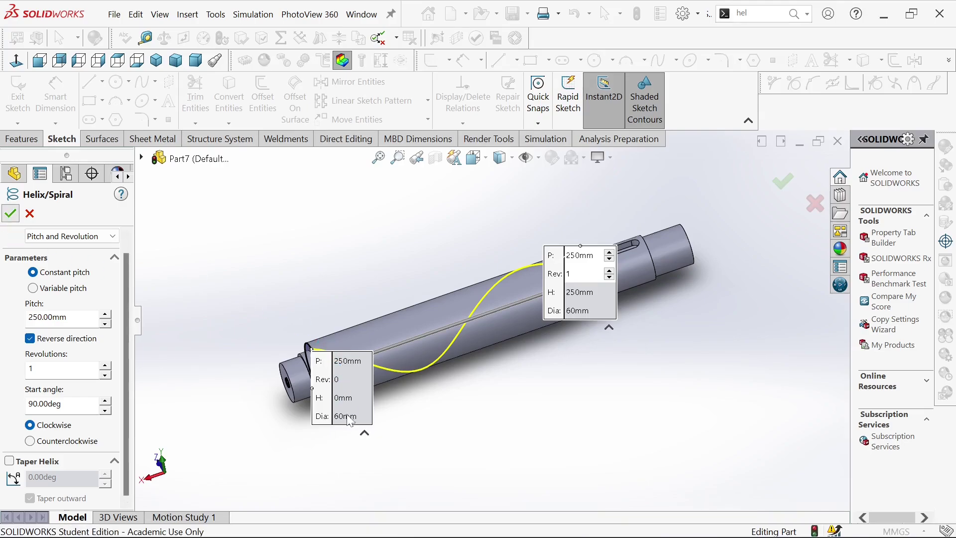
pyautogui.press('Return')
# Select the end face, view it normal to, open Sketch10 on it and convert its edges.
pyautogui.scroll(5, 442, 387)
pyautogui.moveTo(441, 387); pyautogui.dragTo(513, 358, button='middle')
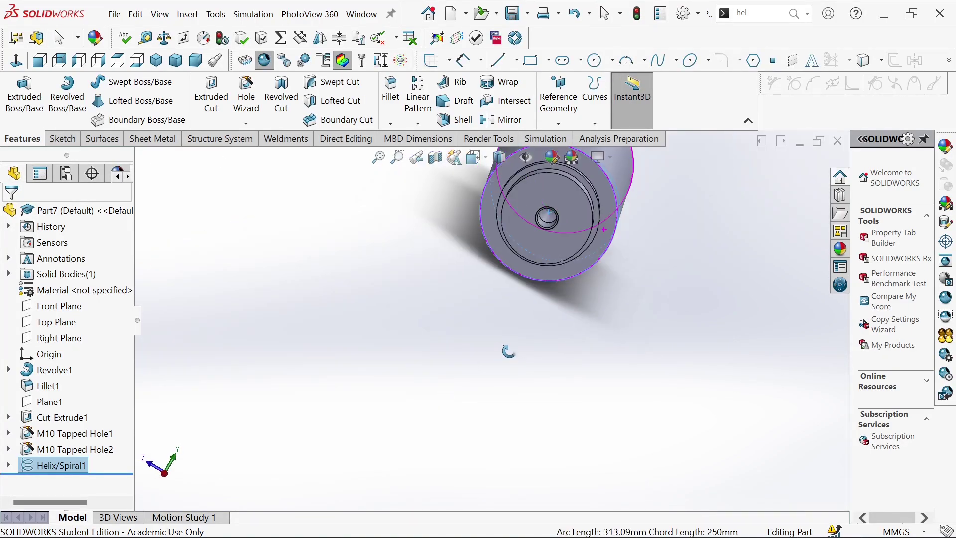
pyautogui.scroll(-4, 592, 216)
pyautogui.click(546, 235)
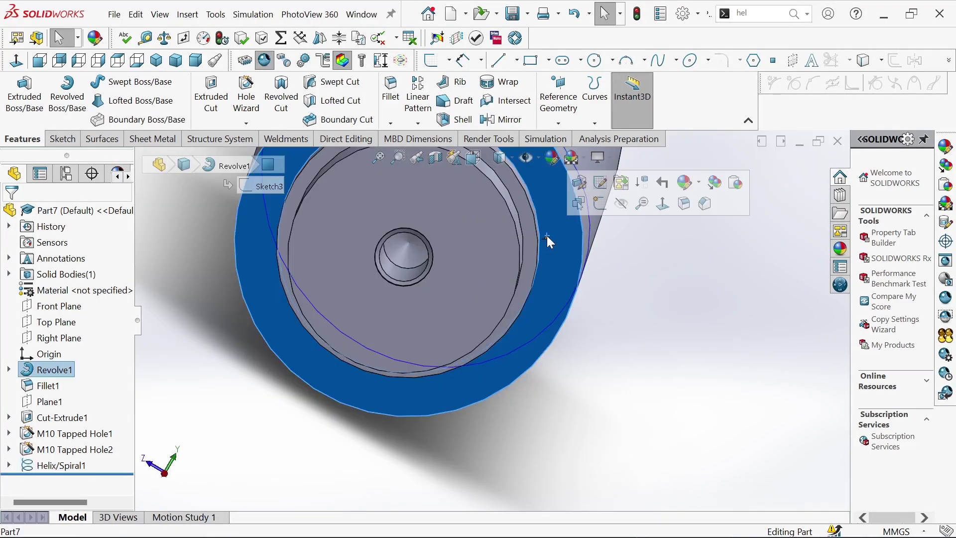
pyautogui.click(663, 204)
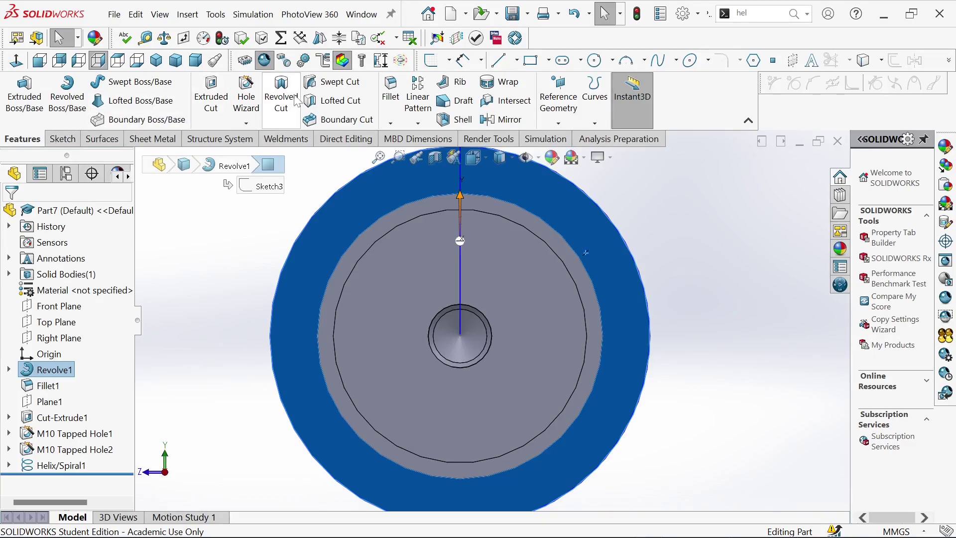
pyautogui.click(64, 140)
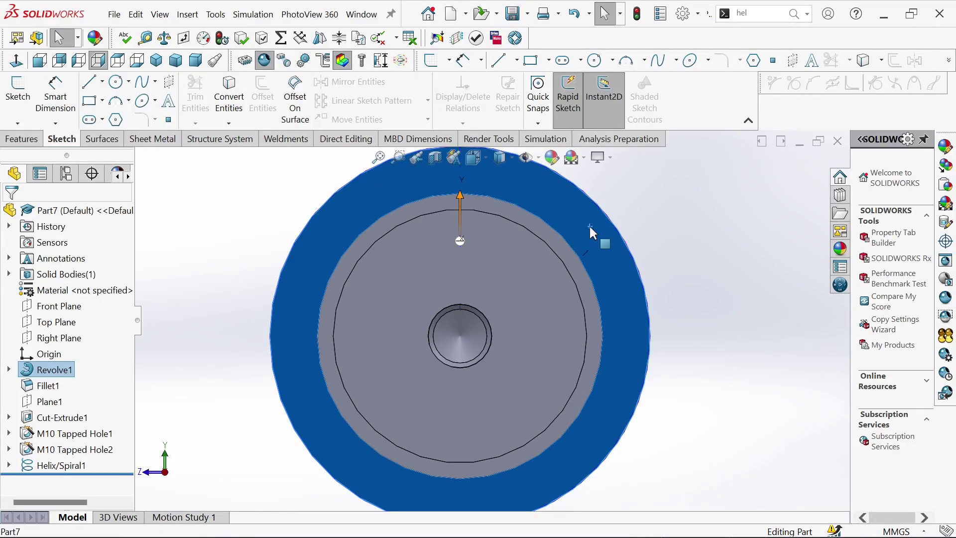
pyautogui.rightClick(598, 206)
pyautogui.click(630, 217)
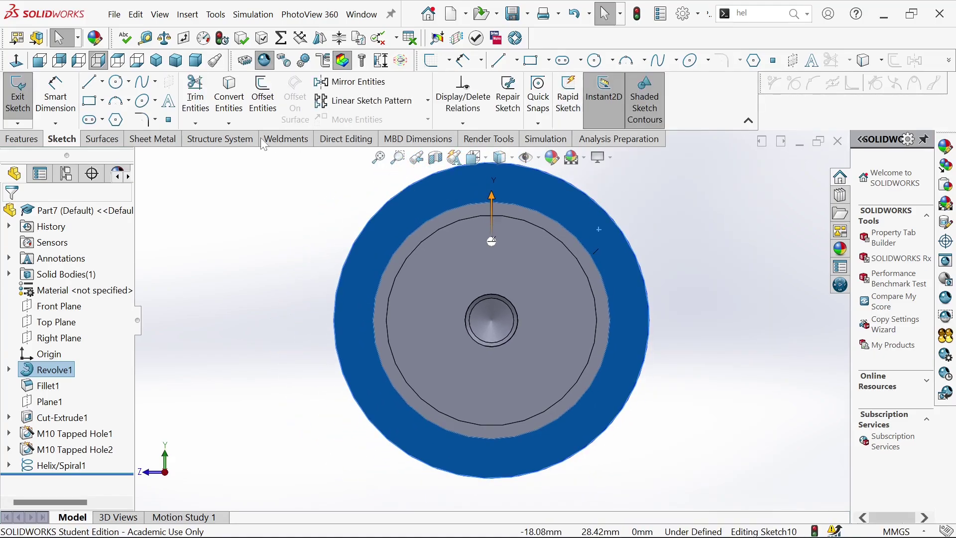
pyautogui.click(229, 100)
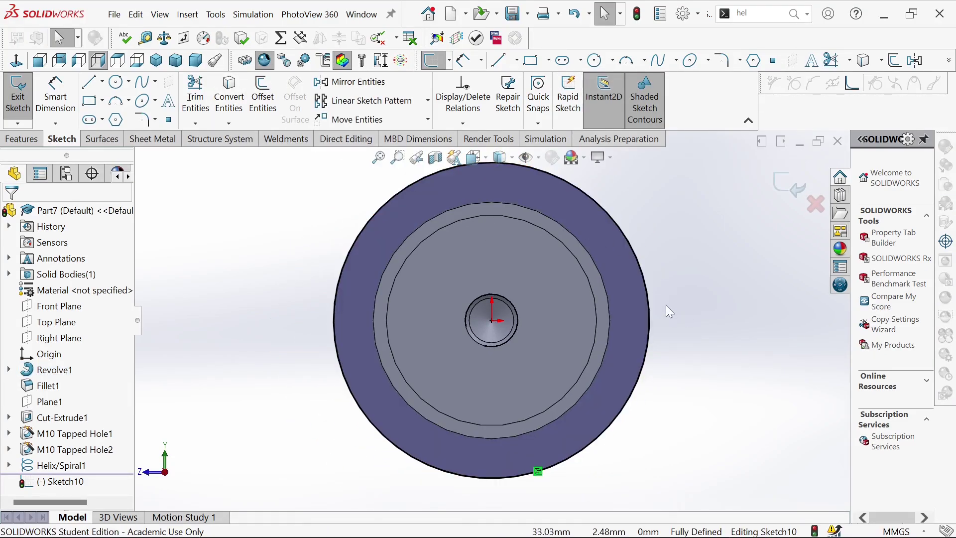
# Draw a horizontal centerline from the origin out past the shaft's right edge.
pyautogui.click(101, 82)
pyautogui.click(120, 117)
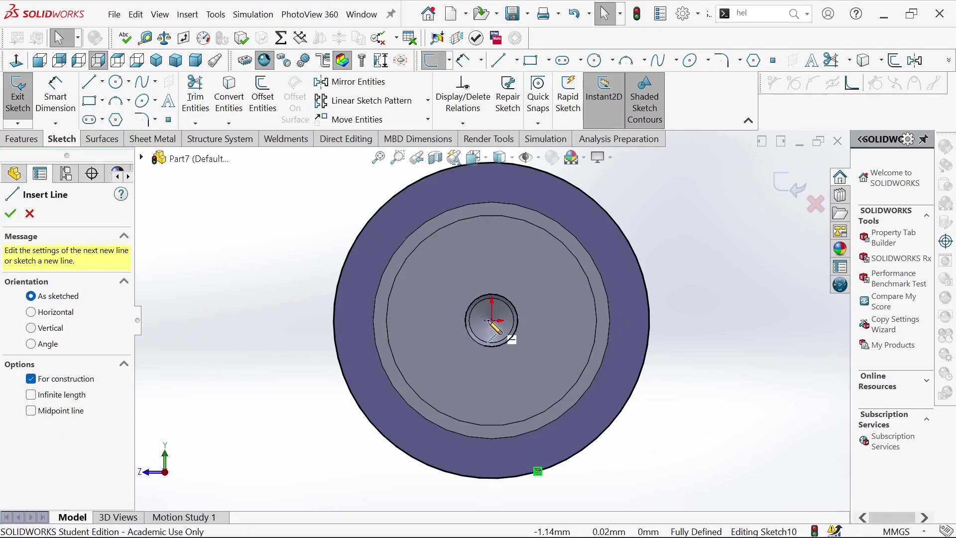
pyautogui.click(493, 321)
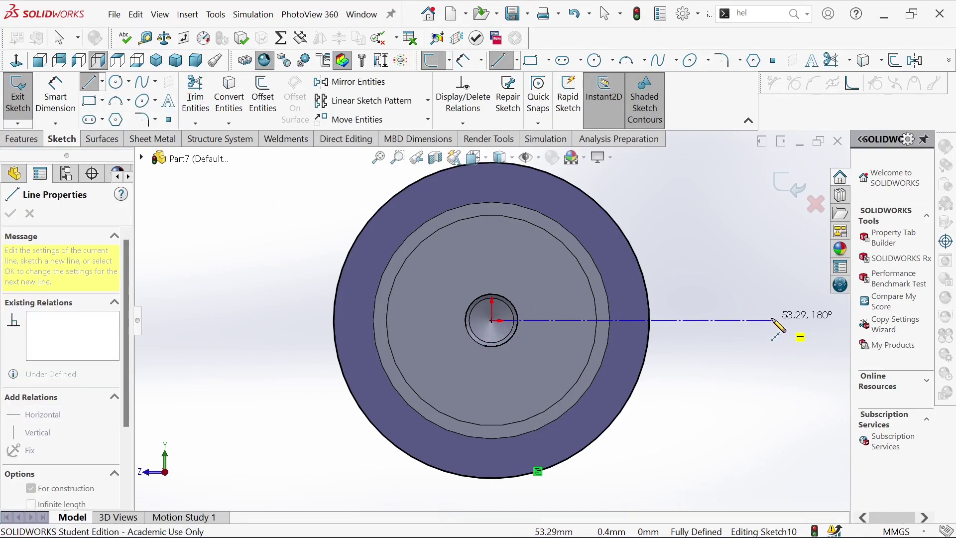
pyautogui.click(773, 320)
pyautogui.press('Escape')
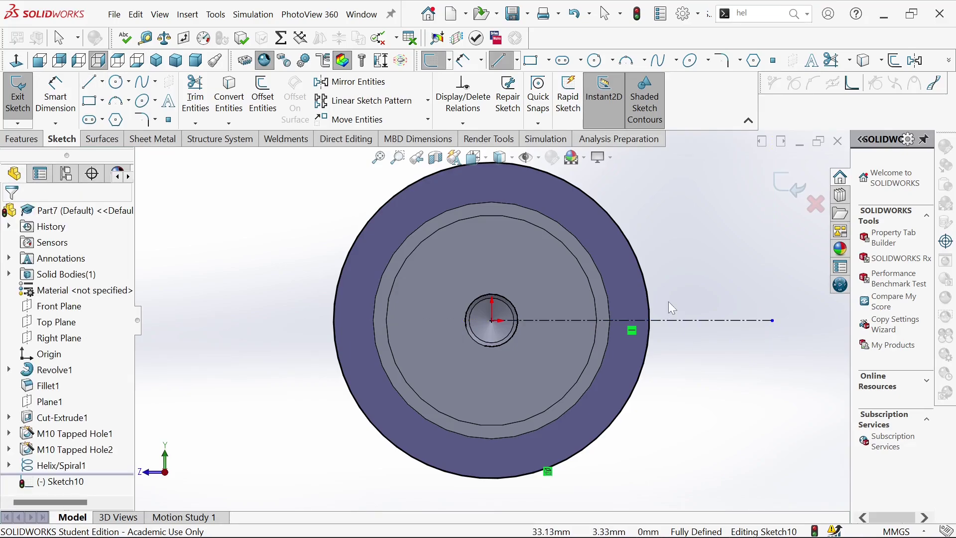
pyautogui.scroll(-2, 698, 299)
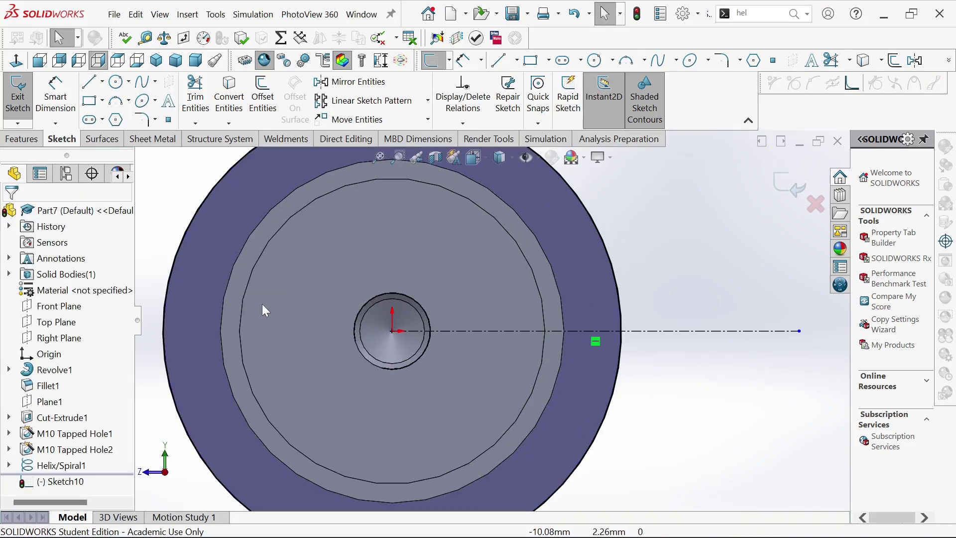
# Draw two 3 Point Arcs from the outer edge meeting at a point on the centerline.
pyautogui.click(119, 103)
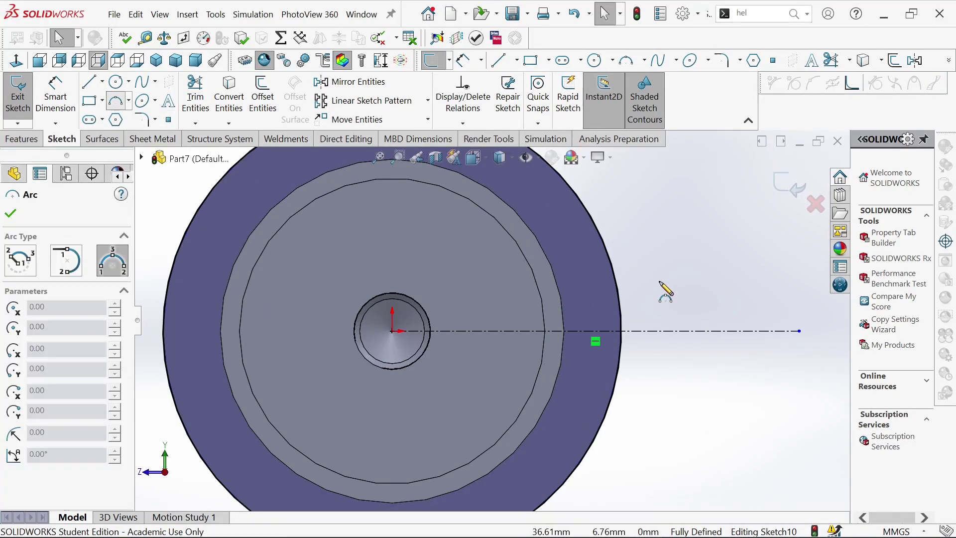
pyautogui.click(605, 247)
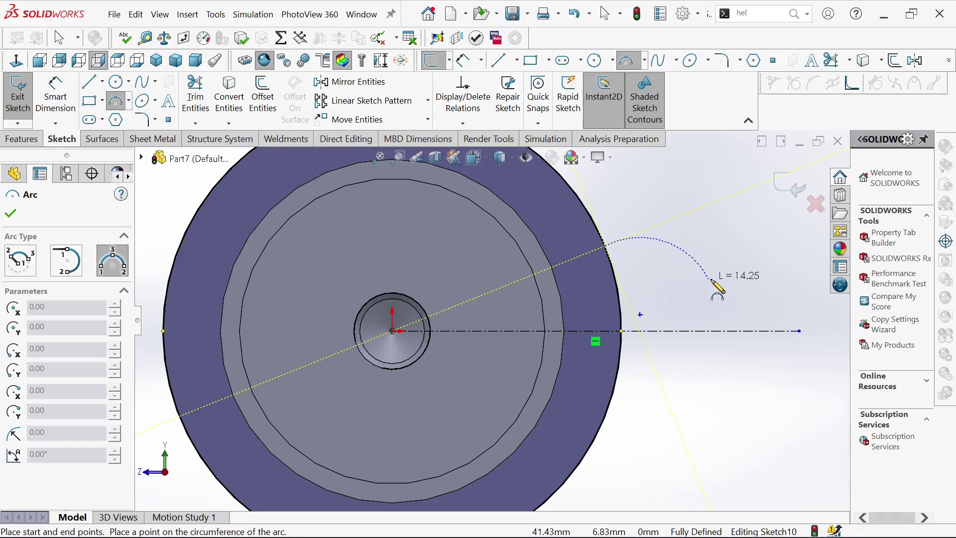
pyautogui.click(751, 331)
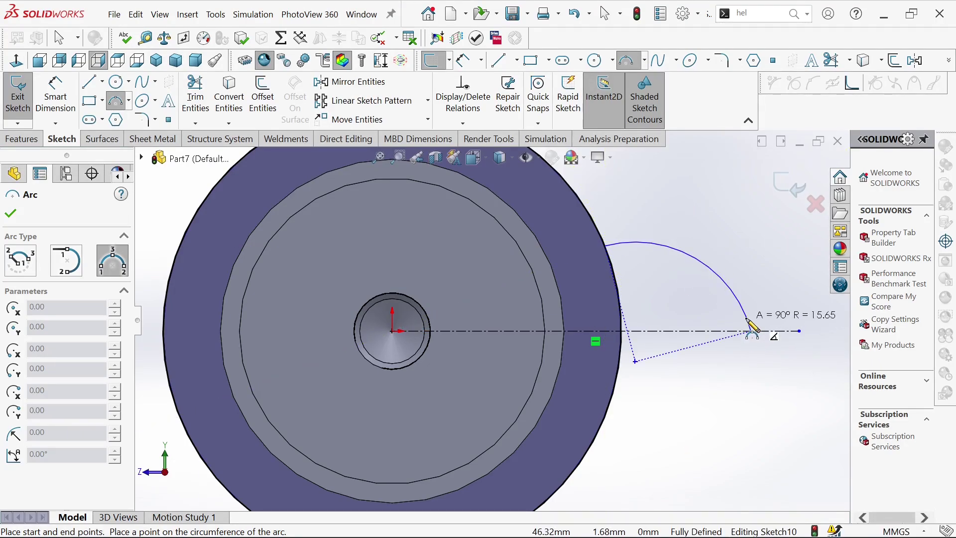
pyautogui.click(746, 324)
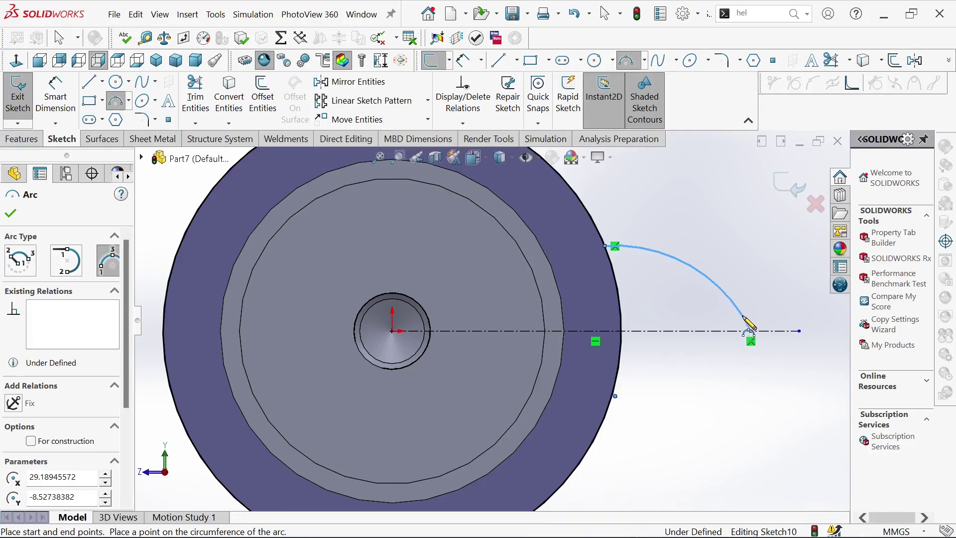
pyautogui.click(616, 396)
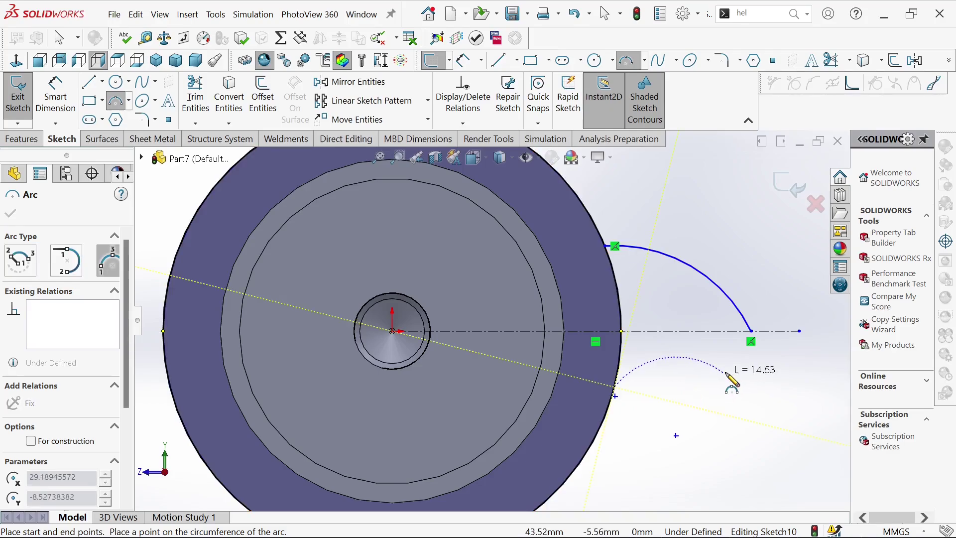
pyautogui.click(751, 330)
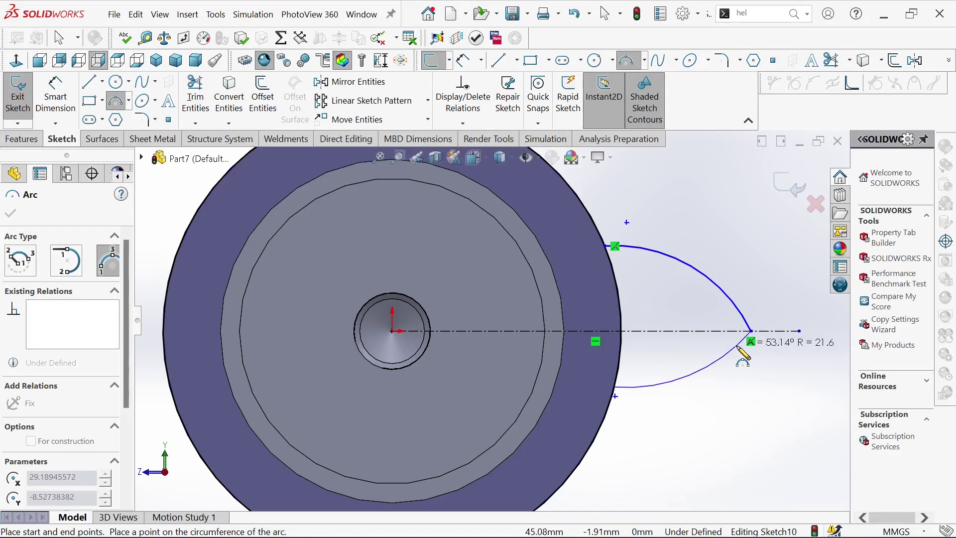
pyautogui.click(739, 348)
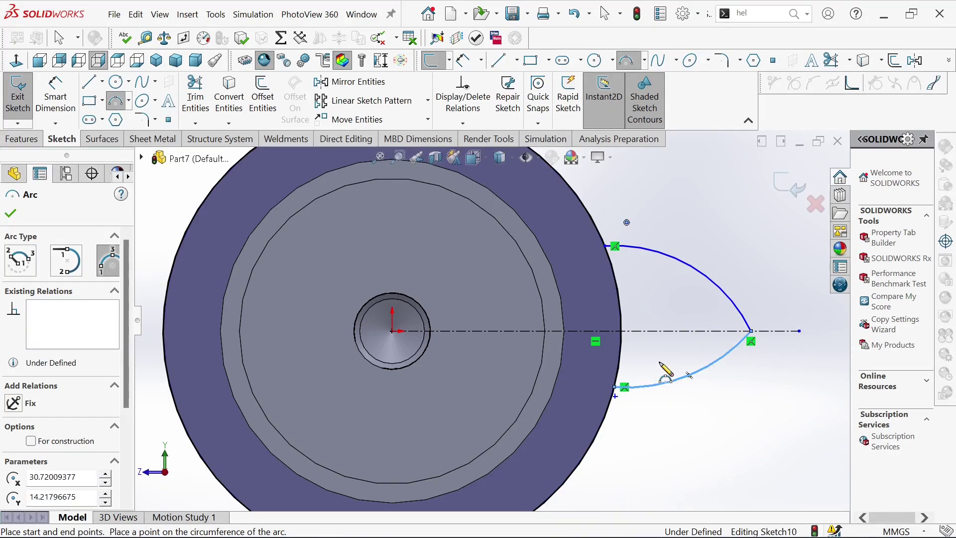
pyautogui.rightClick(670, 273)
# Dimension both flute-profile arcs to an R15 radius.
pyautogui.click(807, 249)
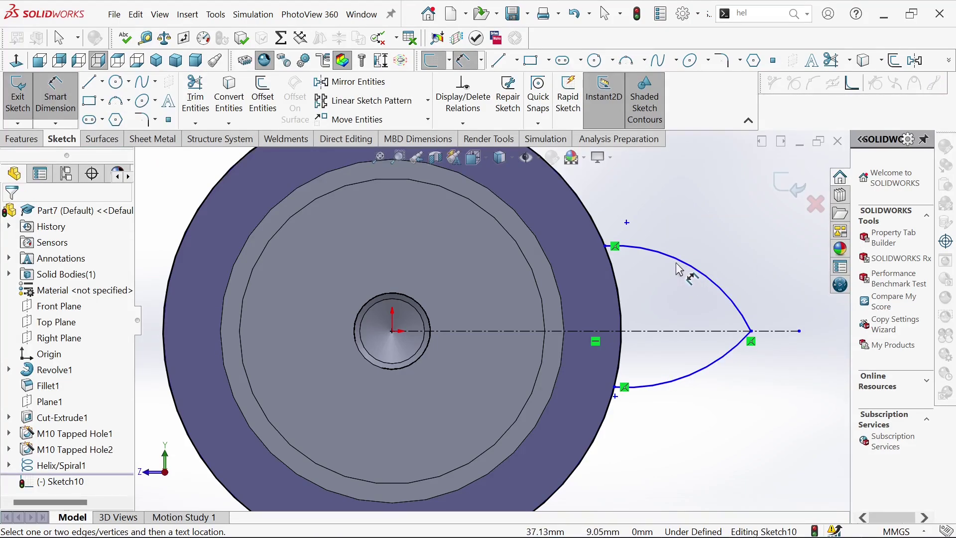
pyautogui.click(687, 268)
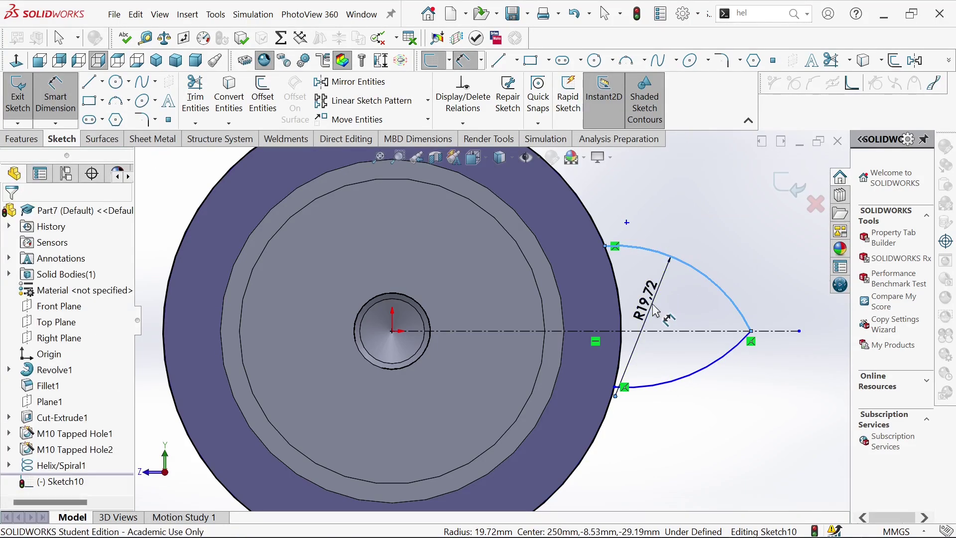
pyautogui.click(656, 311)
pyautogui.write('15')
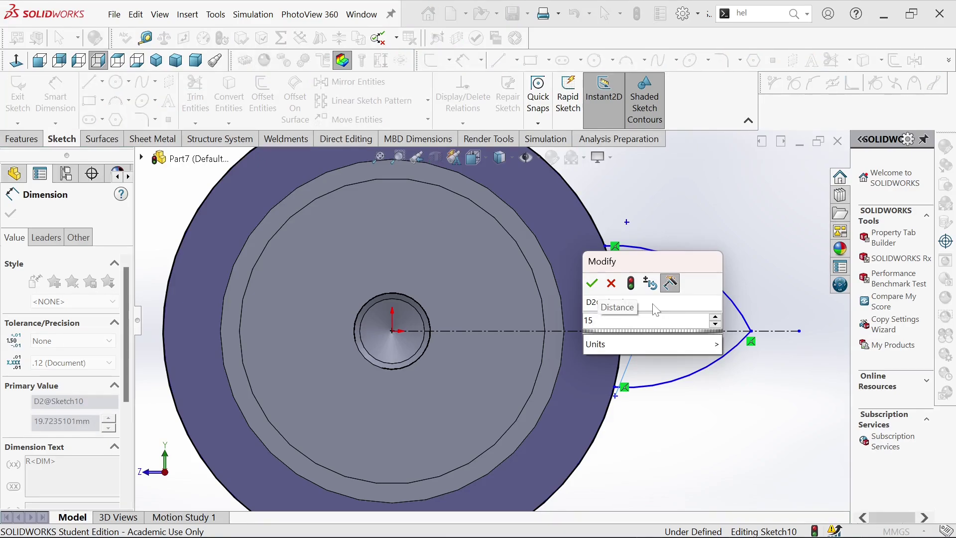
pyautogui.press('Return')
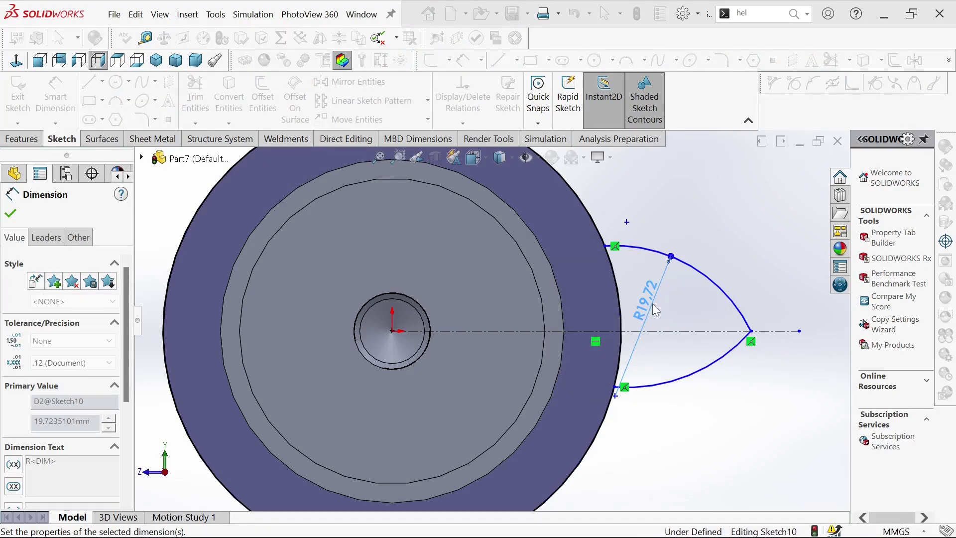
pyautogui.click(702, 369)
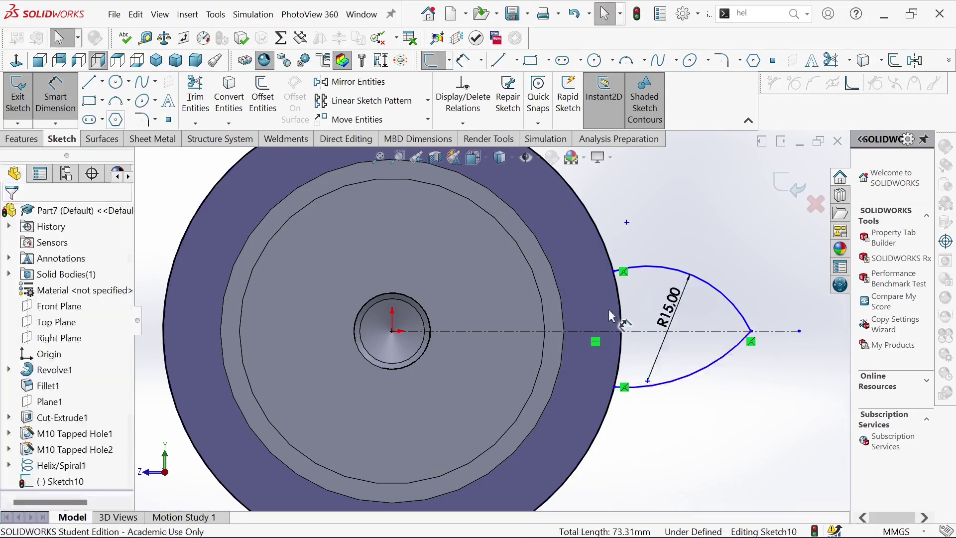
pyautogui.click(697, 367)
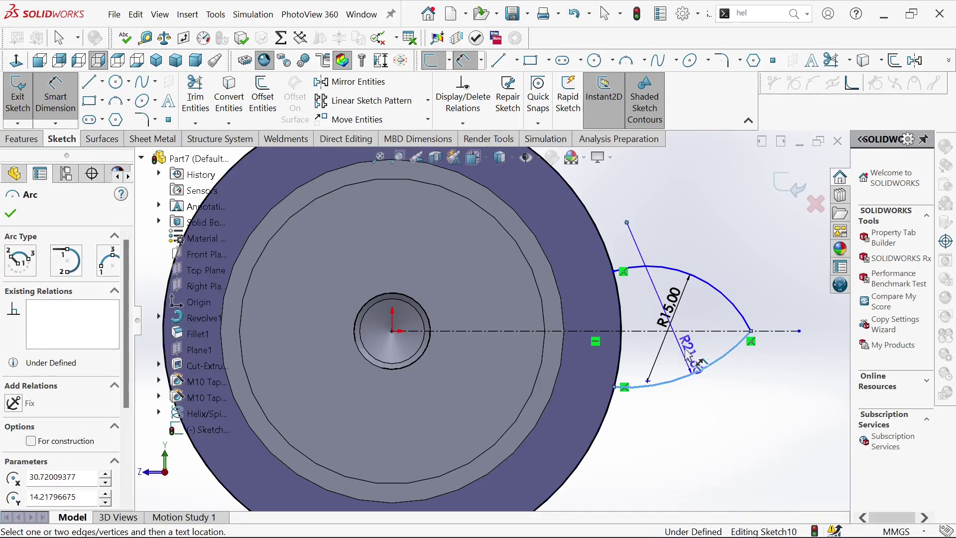
pyautogui.click(692, 357)
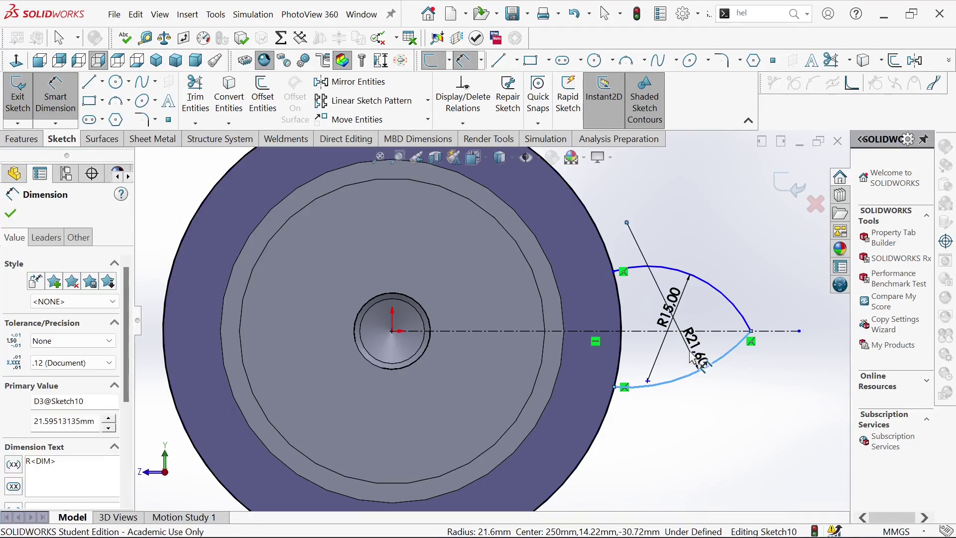
pyautogui.press('Escape')
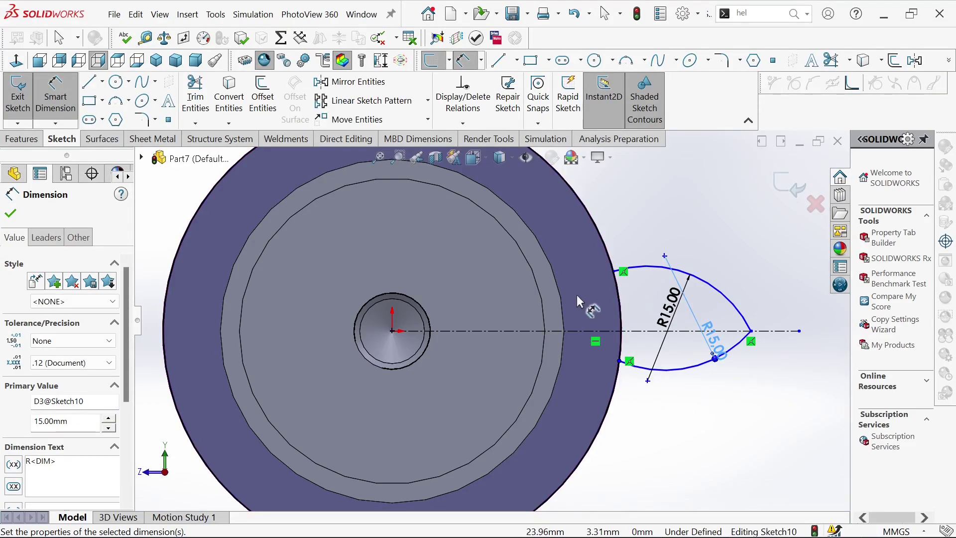
# Dimension the upper and lower arc endpoints 10 mm from the centerline.
pyautogui.click(613, 270)
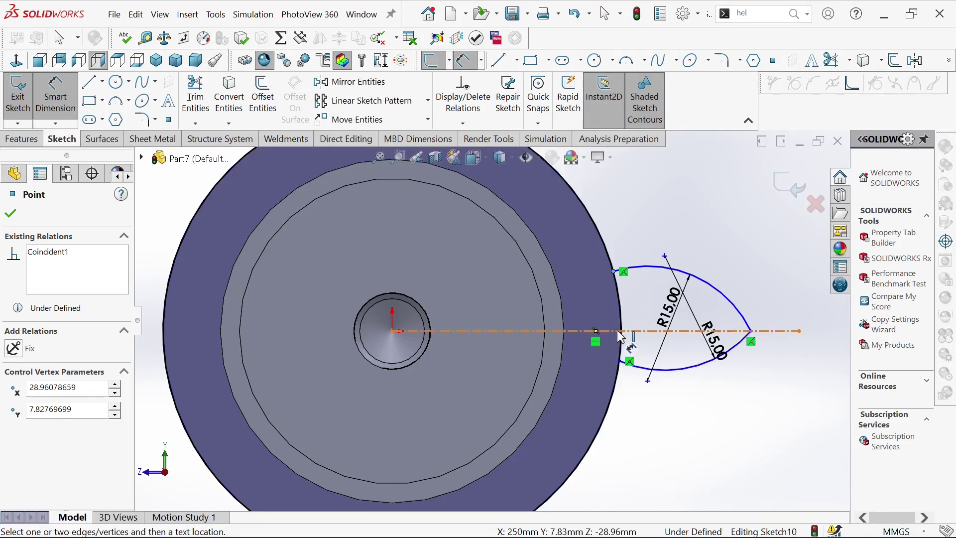
pyautogui.click(617, 330)
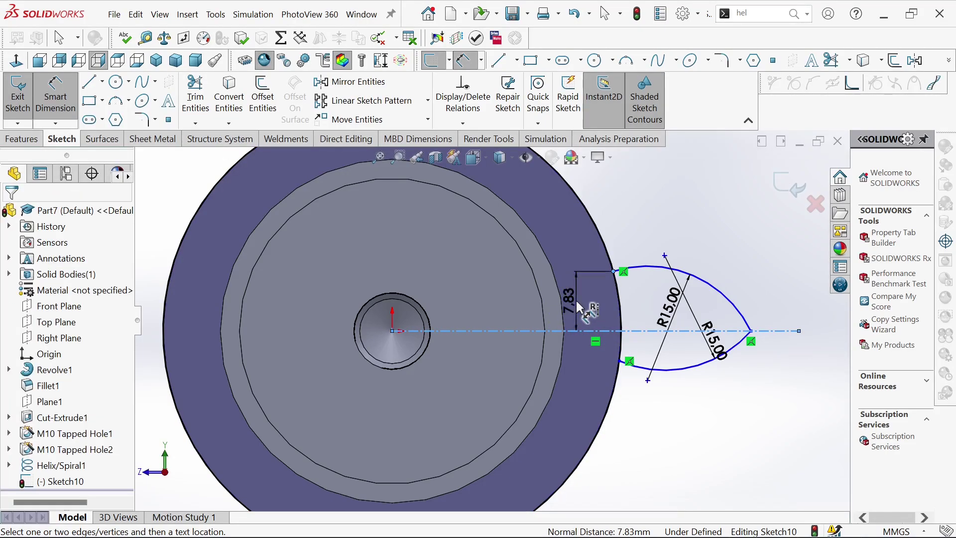
pyautogui.click(580, 309)
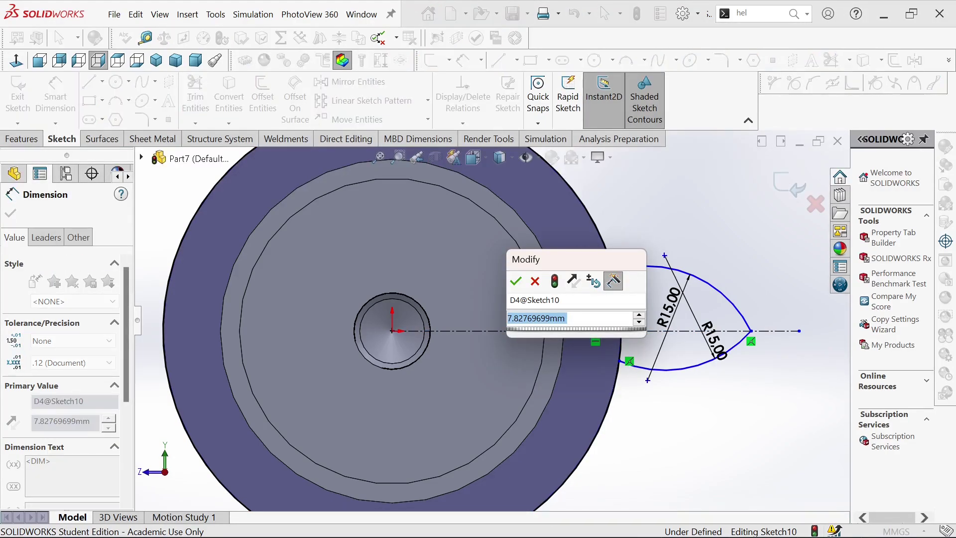
pyautogui.write('15')
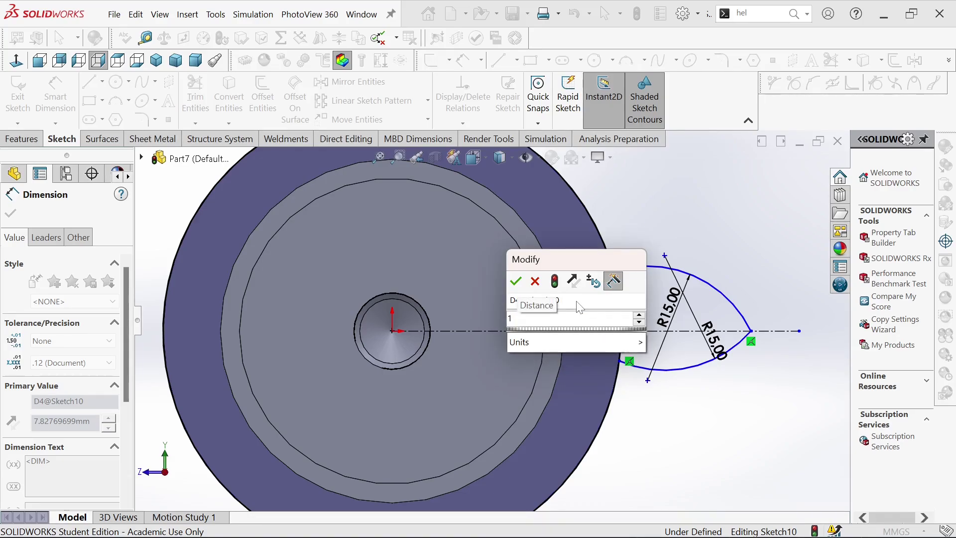
pyautogui.press('Return')
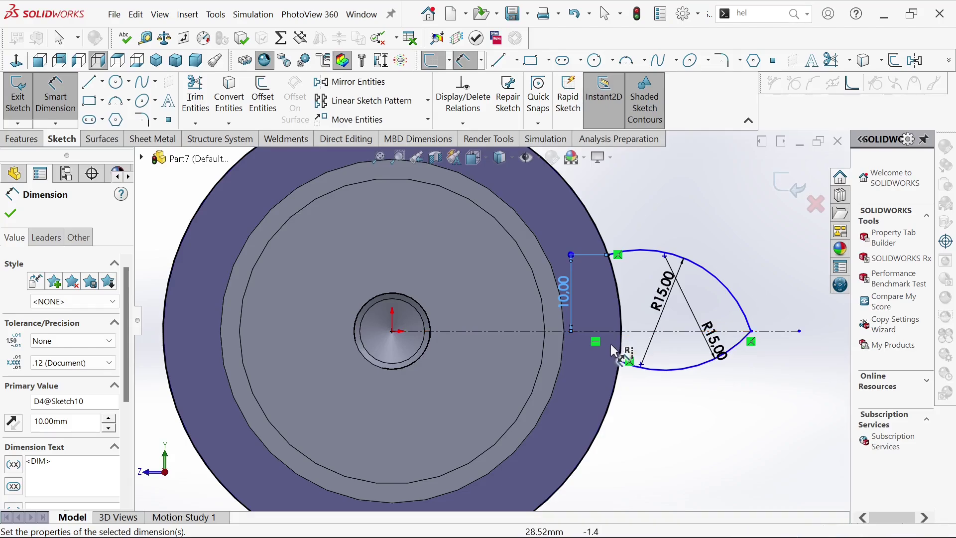
pyautogui.click(620, 362)
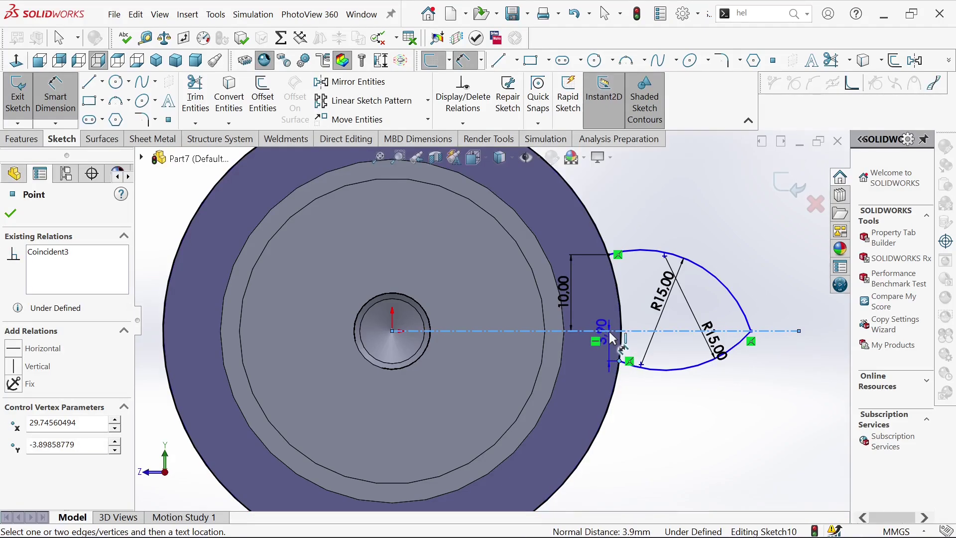
pyautogui.click(612, 332)
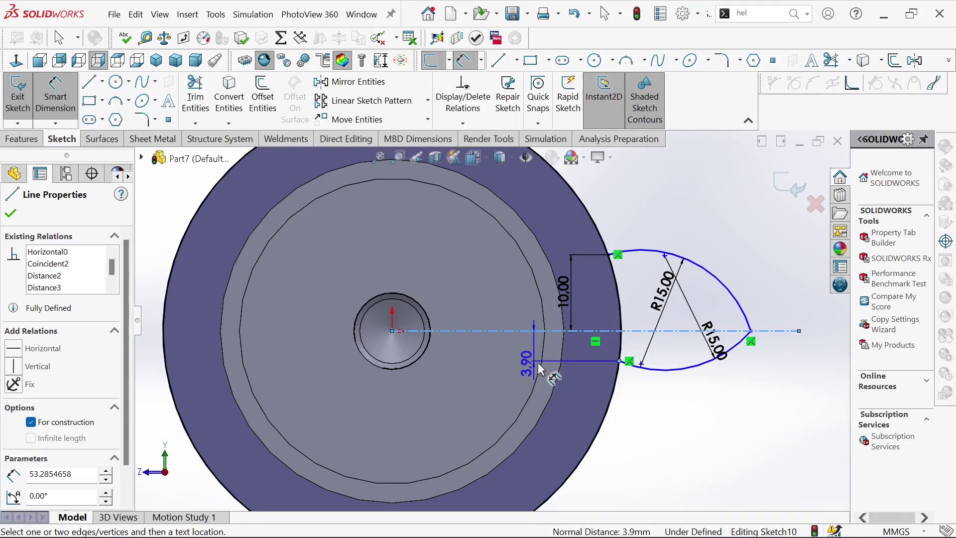
pyautogui.click(578, 360)
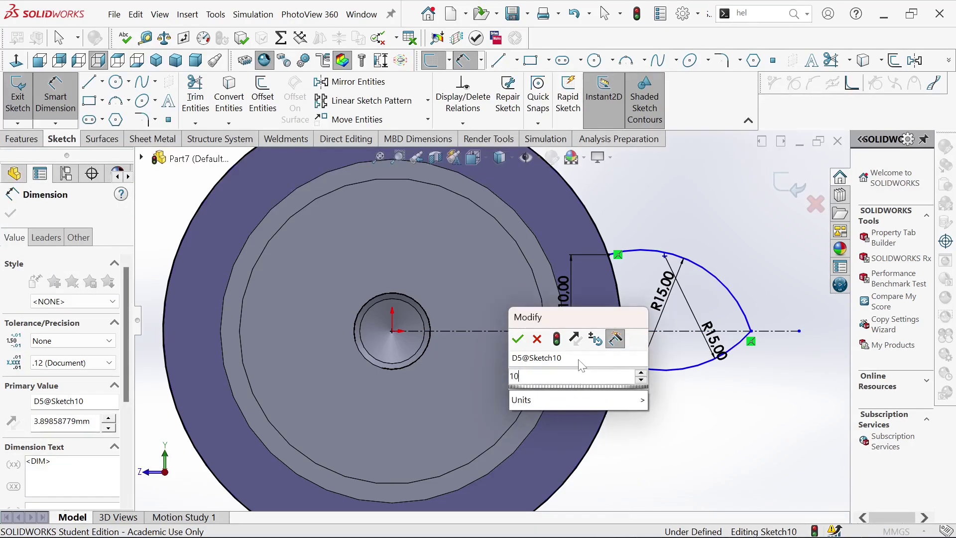
pyautogui.press('Return')
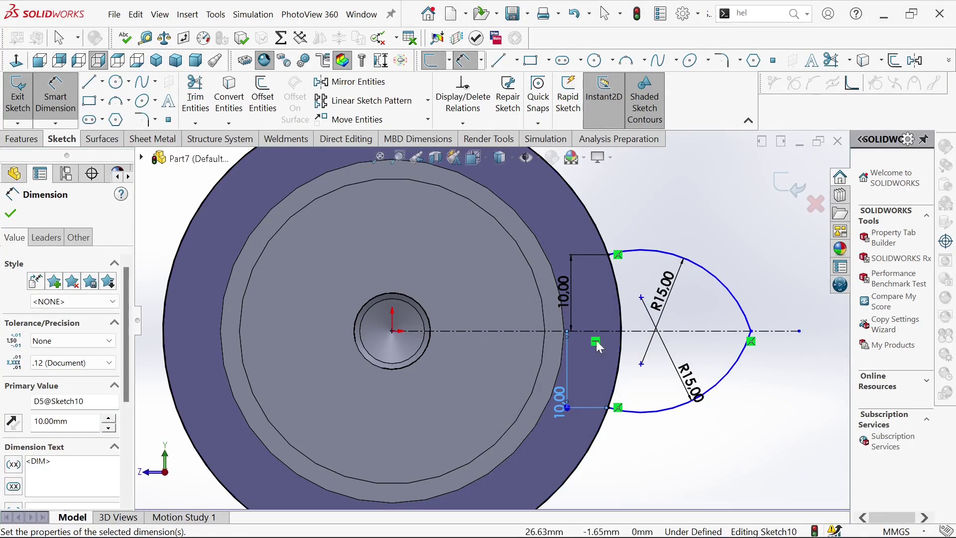
pyautogui.scroll(3, 492, 320)
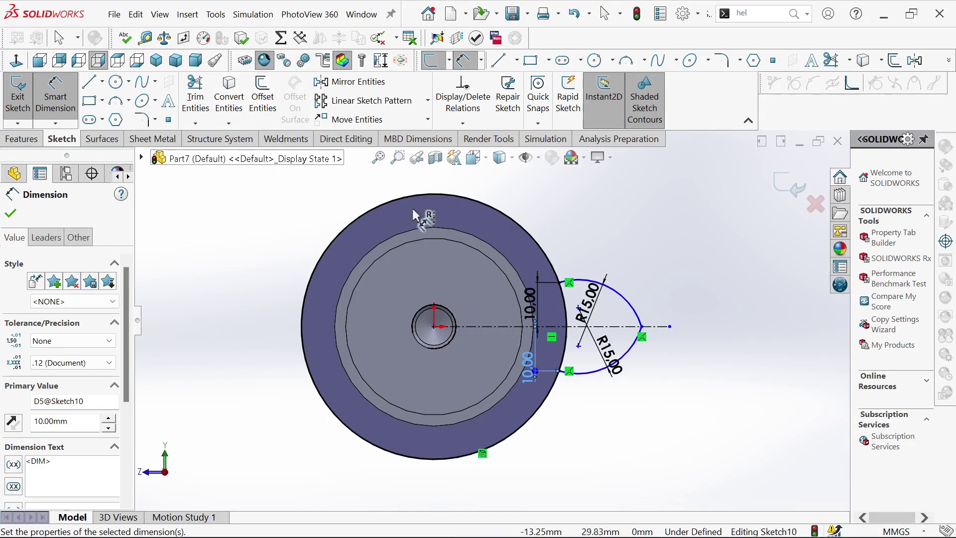
# Draw a circle centred on the origin and dimension it to Ø90 mm.
pyautogui.click(116, 83)
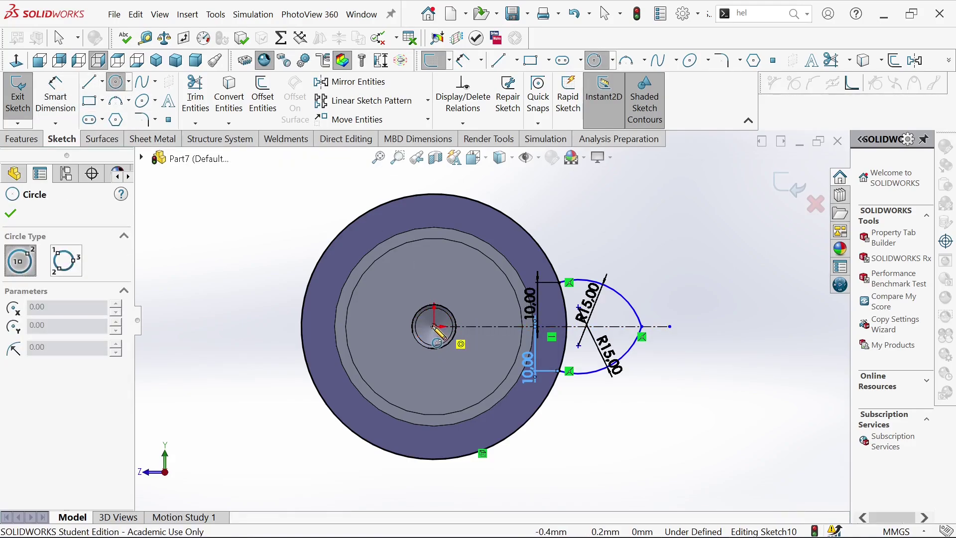
pyautogui.click(450, 322)
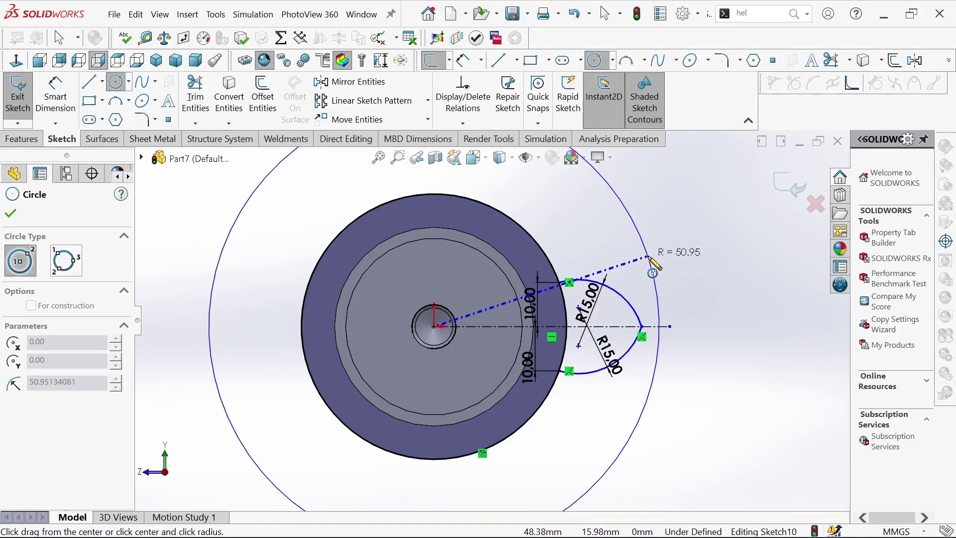
pyautogui.click(649, 258)
pyautogui.rightClick(648, 258)
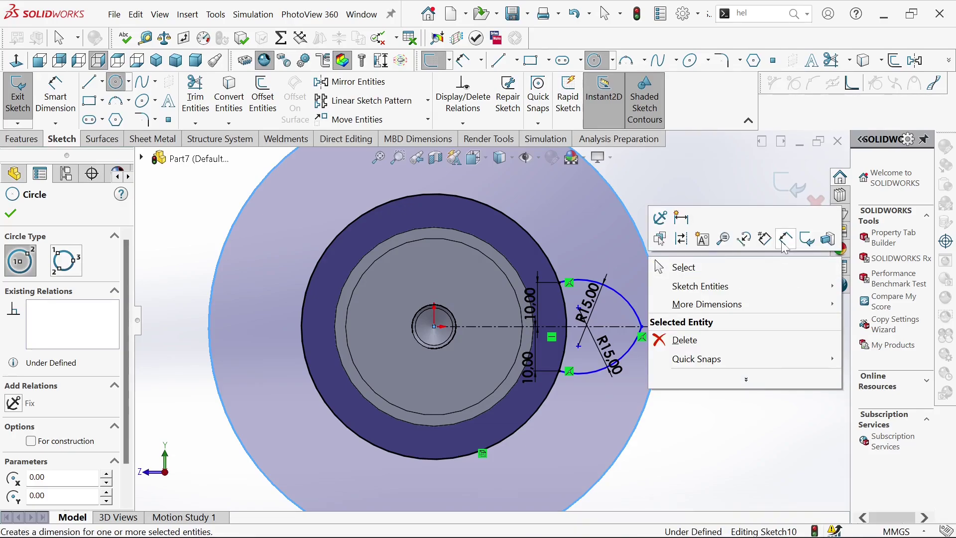
pyautogui.click(660, 235)
pyautogui.click(648, 252)
pyautogui.click(710, 227)
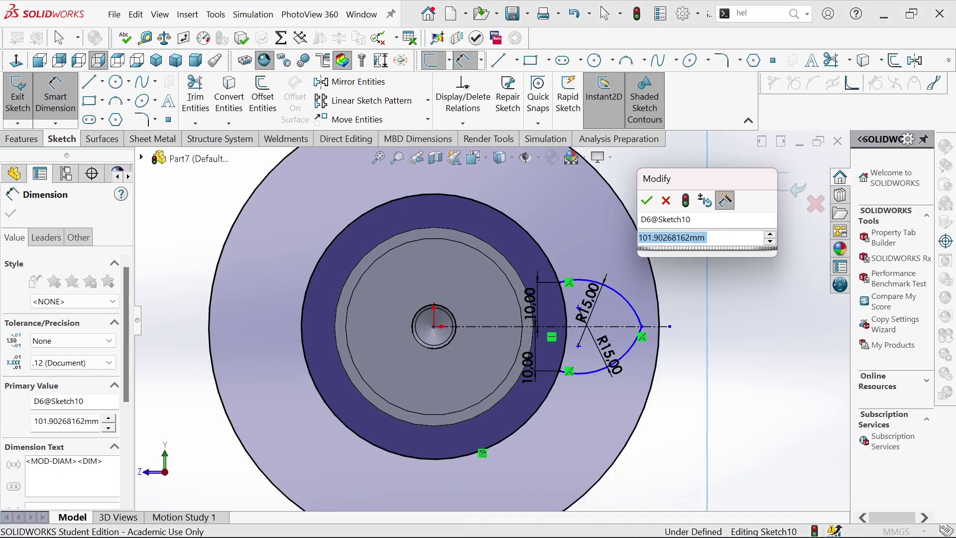
pyautogui.write('90')
pyautogui.press('Return')
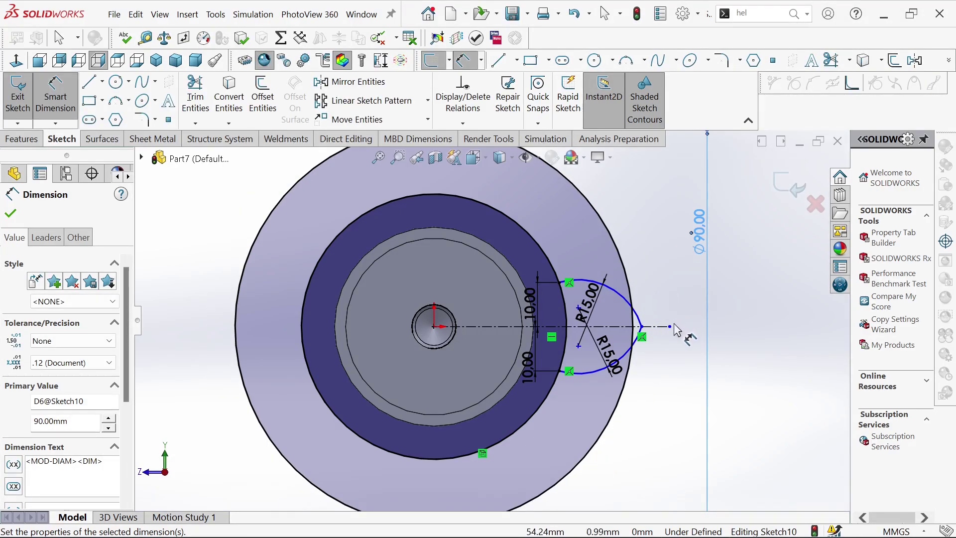
pyautogui.press('Escape')
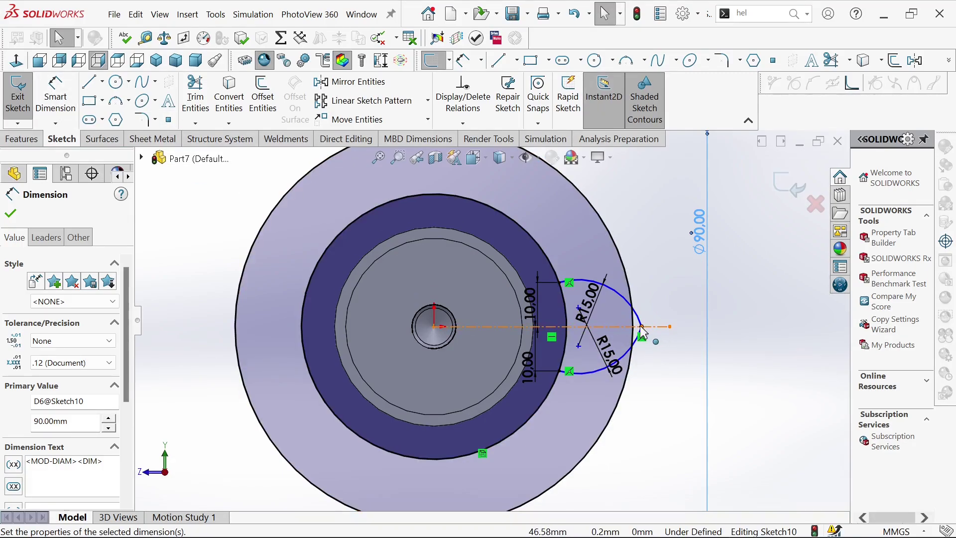
# Snap the profile's tip onto the Ø90 circle and make the circle construction geometry.
pyautogui.moveTo(642, 327); pyautogui.dragTo(632, 328)
pyautogui.scroll(1, 647, 304)
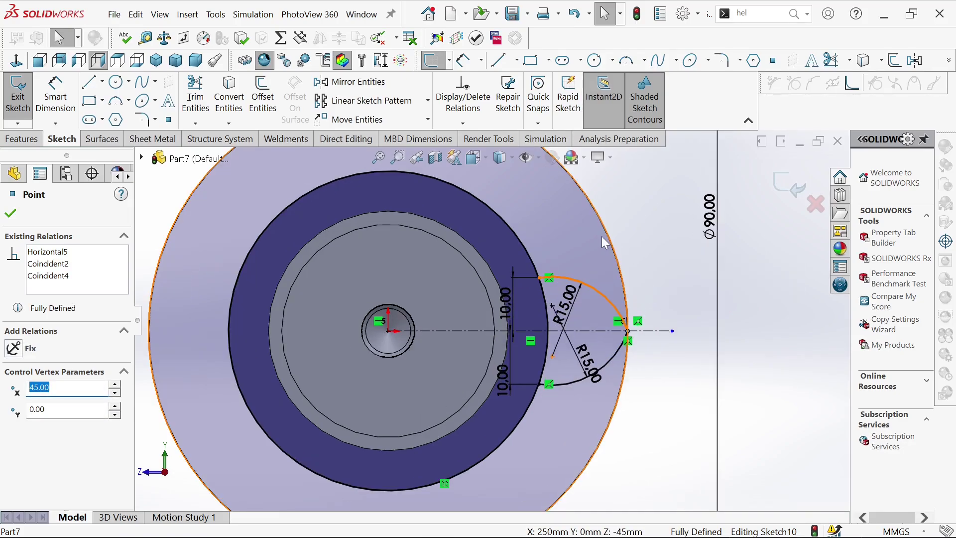
pyautogui.click(612, 242)
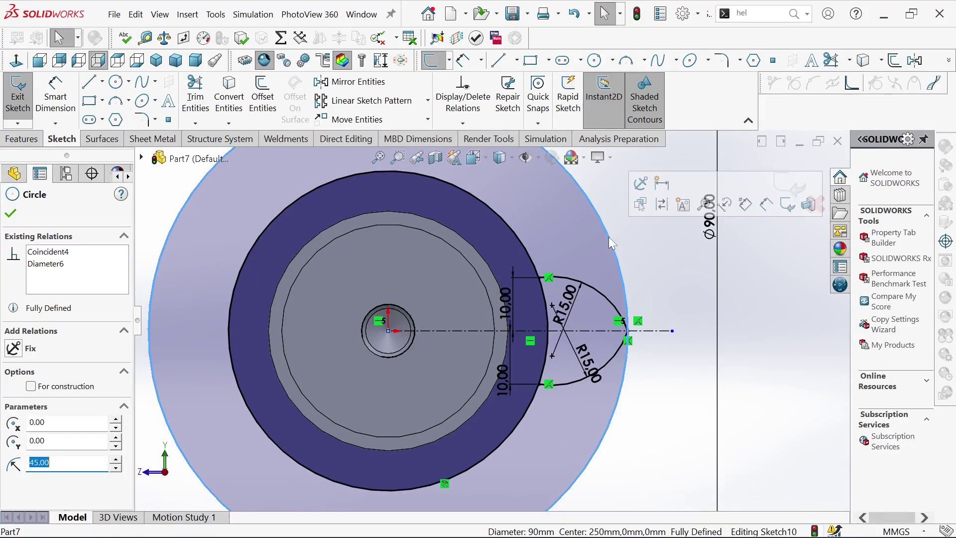
pyautogui.click(30, 386)
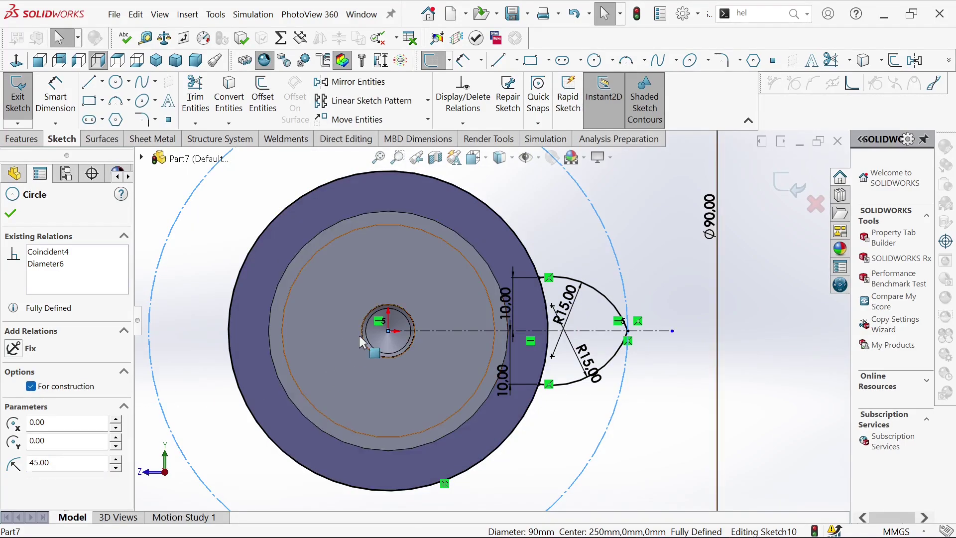
pyautogui.scroll(-2, 491, 319)
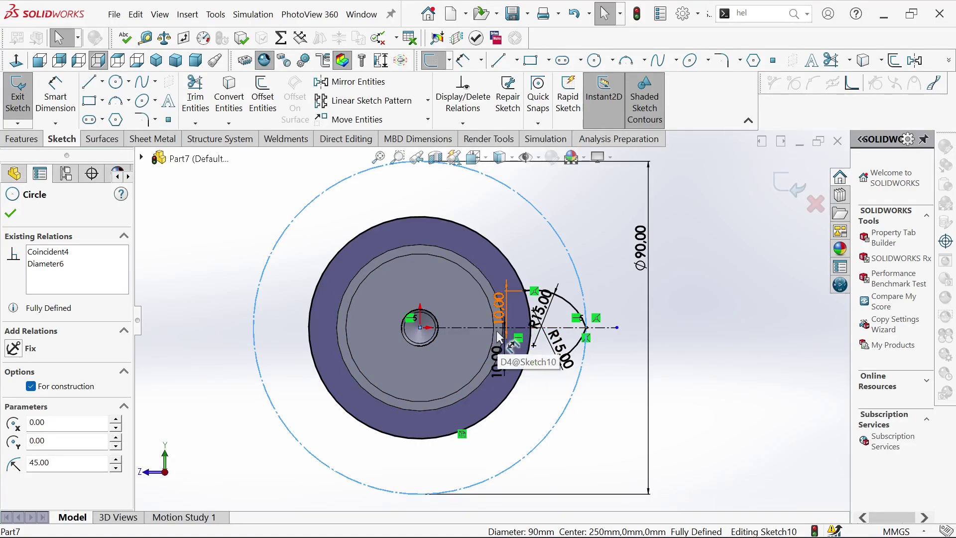
pyautogui.scroll(-2, 589, 354)
pyautogui.scroll(-4, 589, 355)
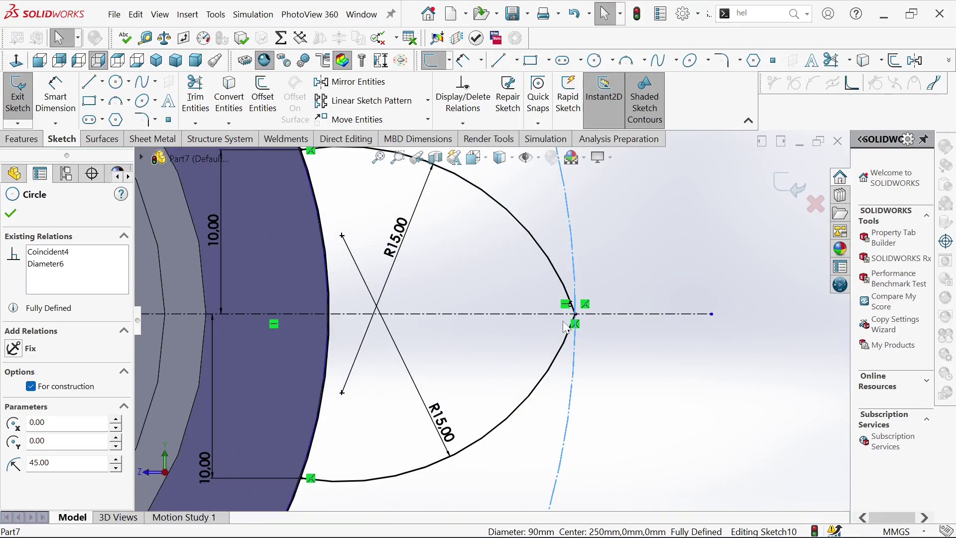
pyautogui.scroll(-2, 567, 327)
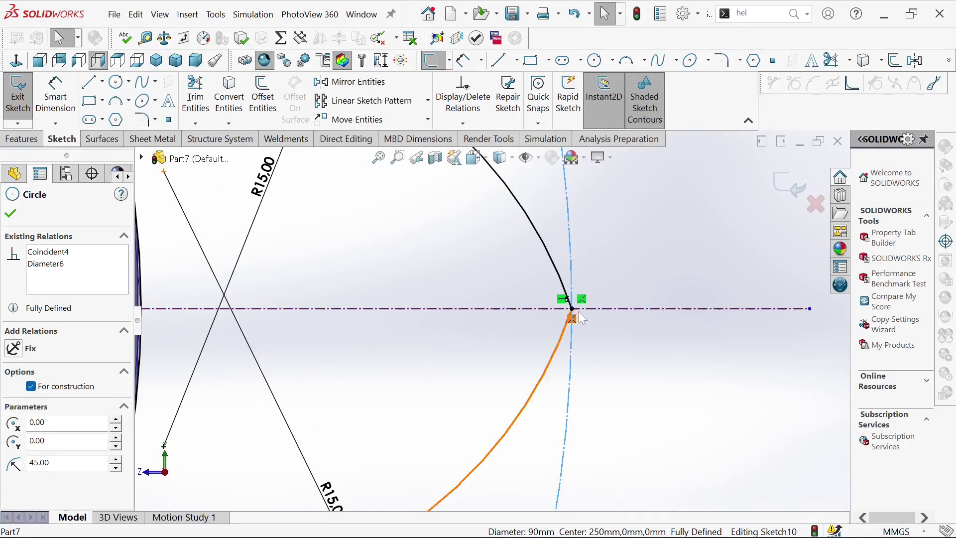
pyautogui.click(573, 310)
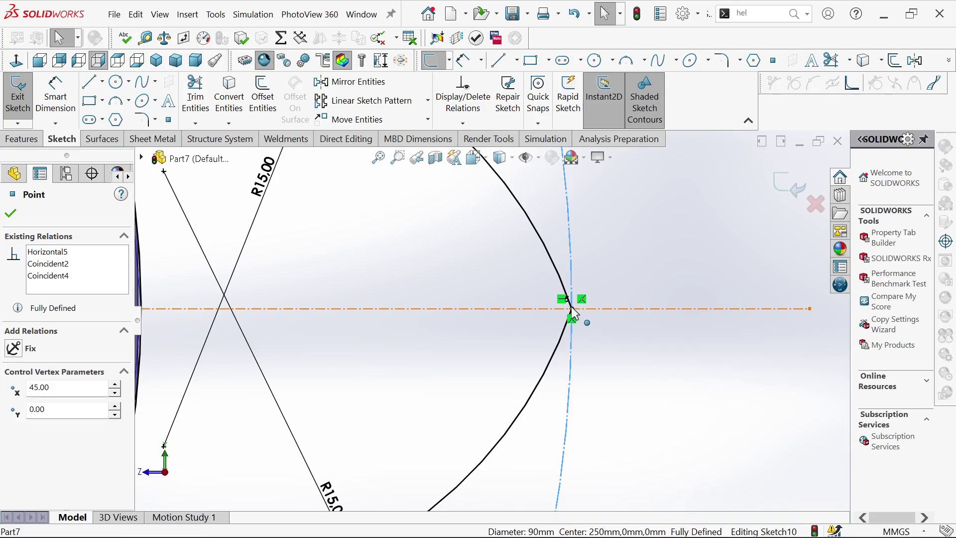
pyautogui.scroll(10, 552, 353)
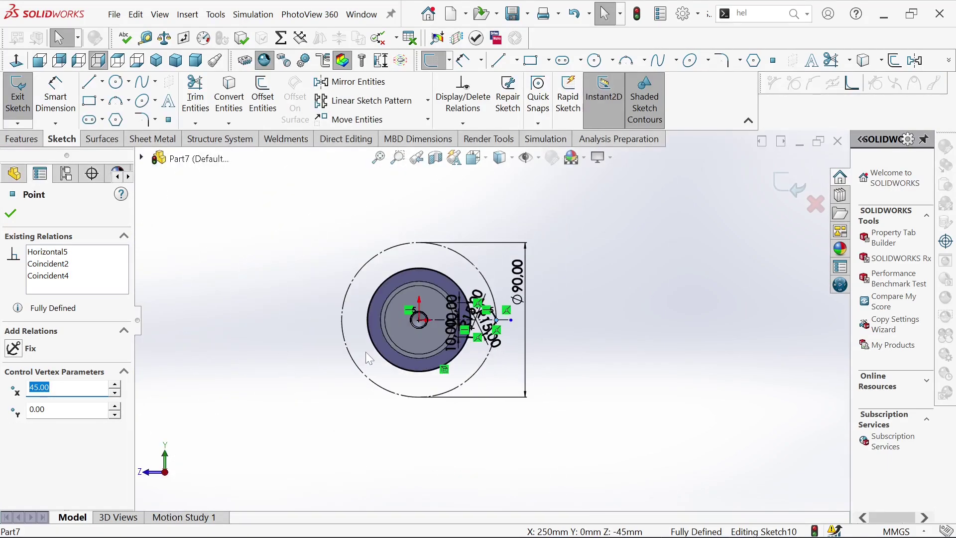
pyautogui.scroll(-3, 423, 309)
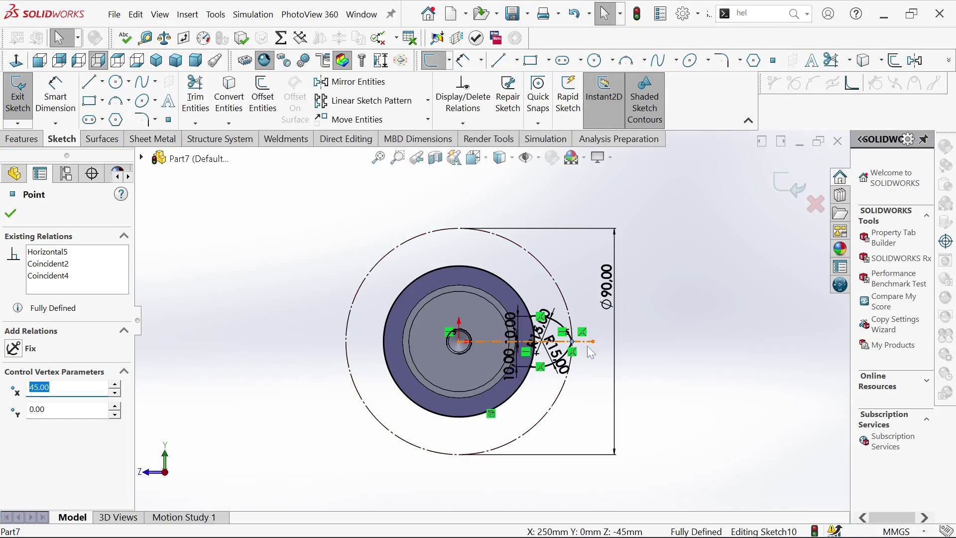
# Run Trim Entities twice without changes, then exit Sketch10 to the 3D shaft.
pyautogui.click(196, 97)
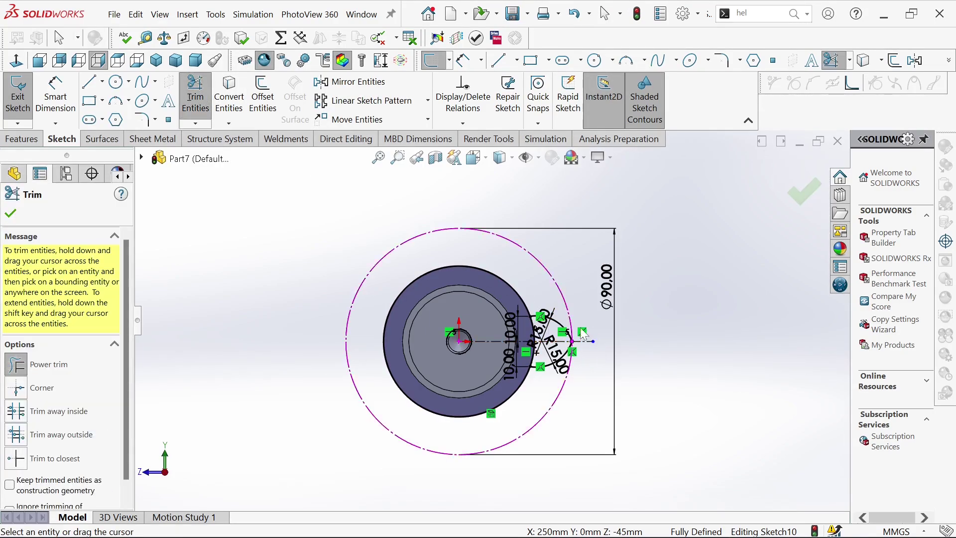
pyautogui.scroll(-2, 504, 328)
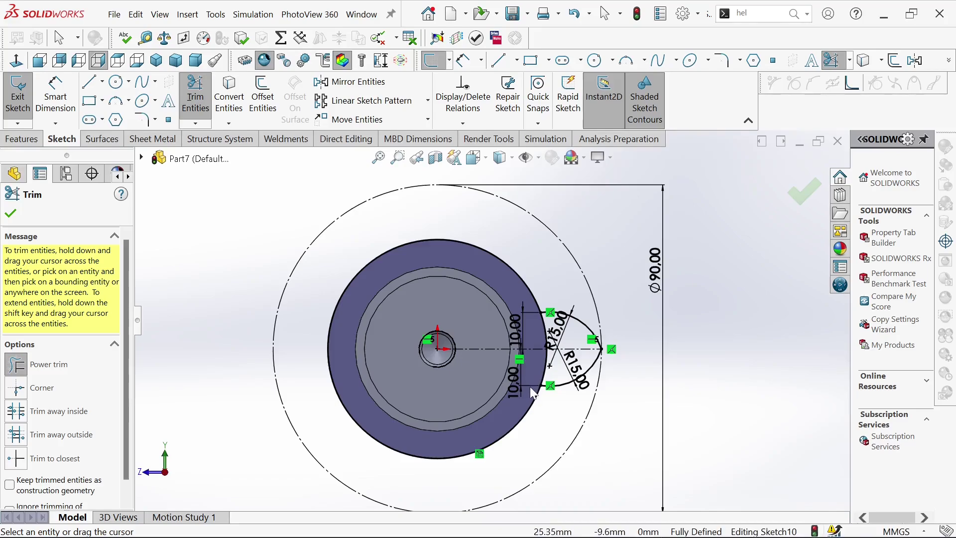
pyautogui.scroll(1, 495, 318)
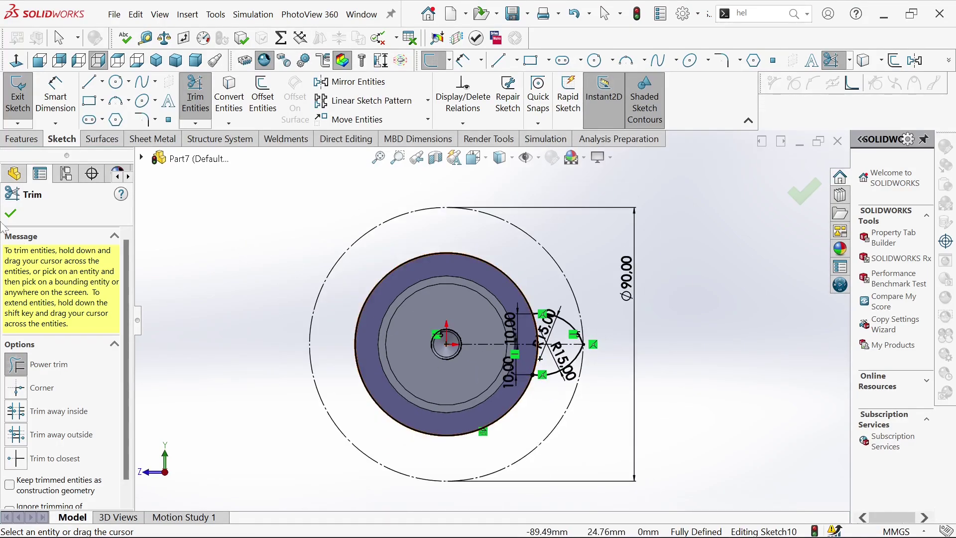
pyautogui.click(11, 215)
pyautogui.scroll(-2, 548, 383)
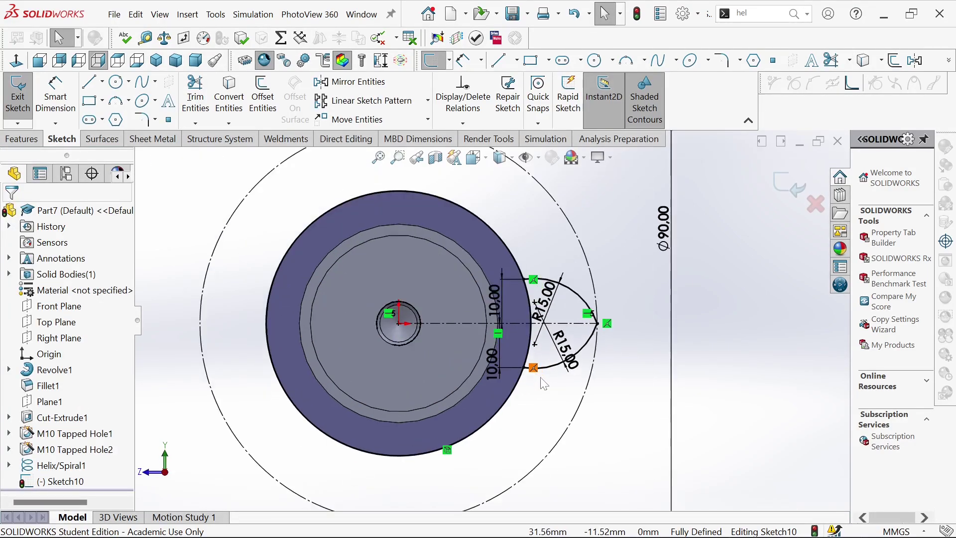
pyautogui.scroll(-1, 546, 380)
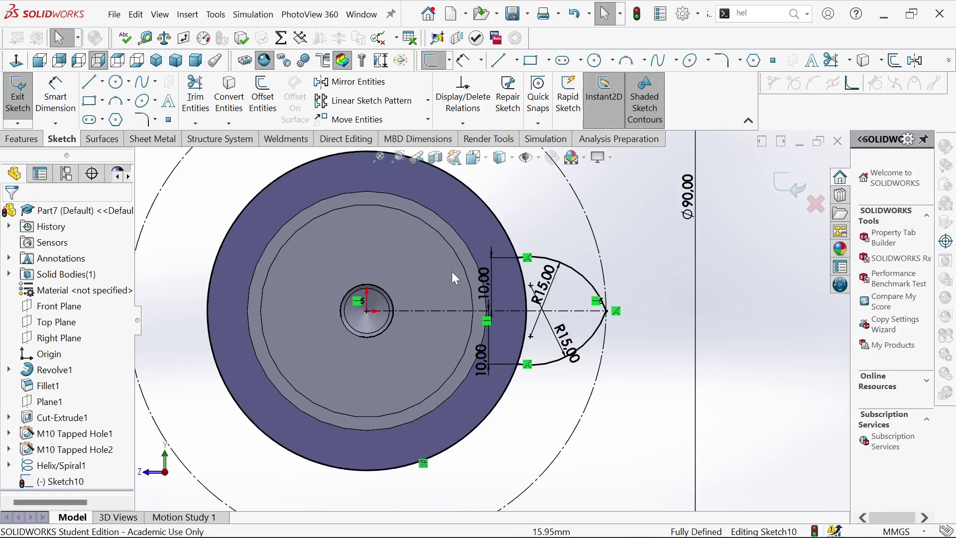
pyautogui.click(195, 100)
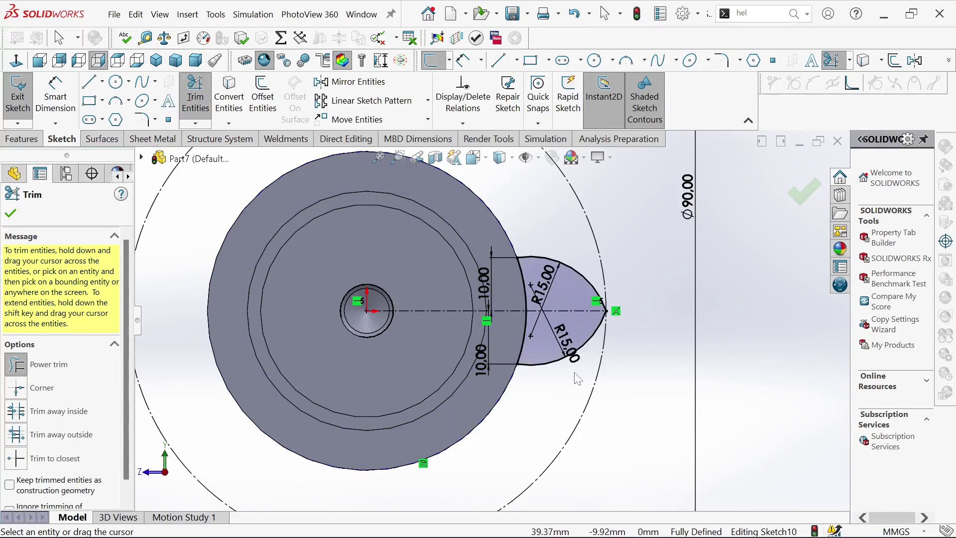
pyautogui.scroll(3, 492, 320)
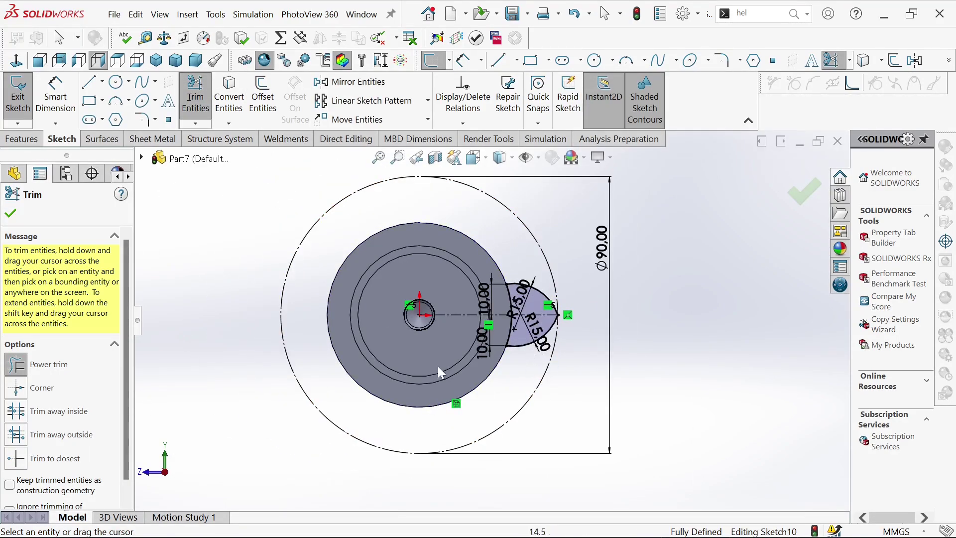
pyautogui.click(11, 215)
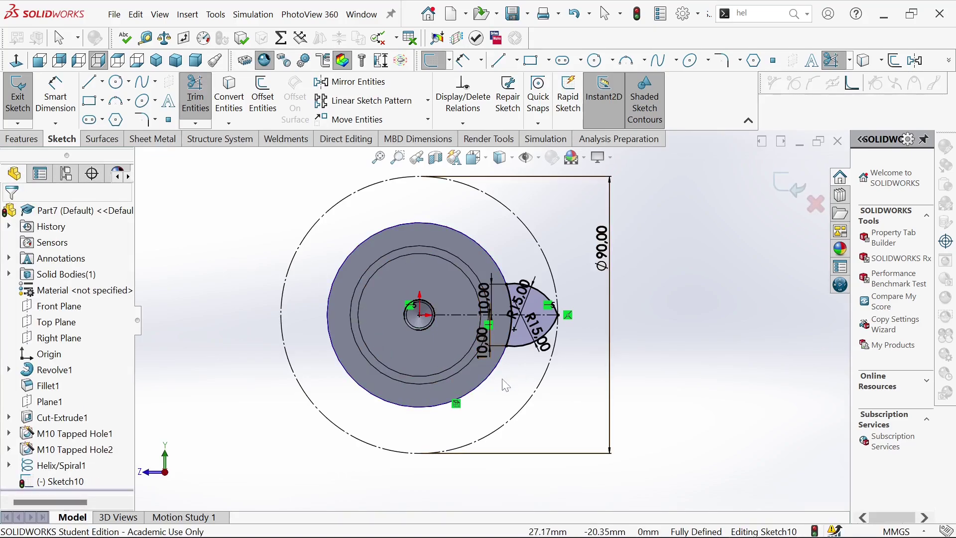
pyautogui.click(783, 194)
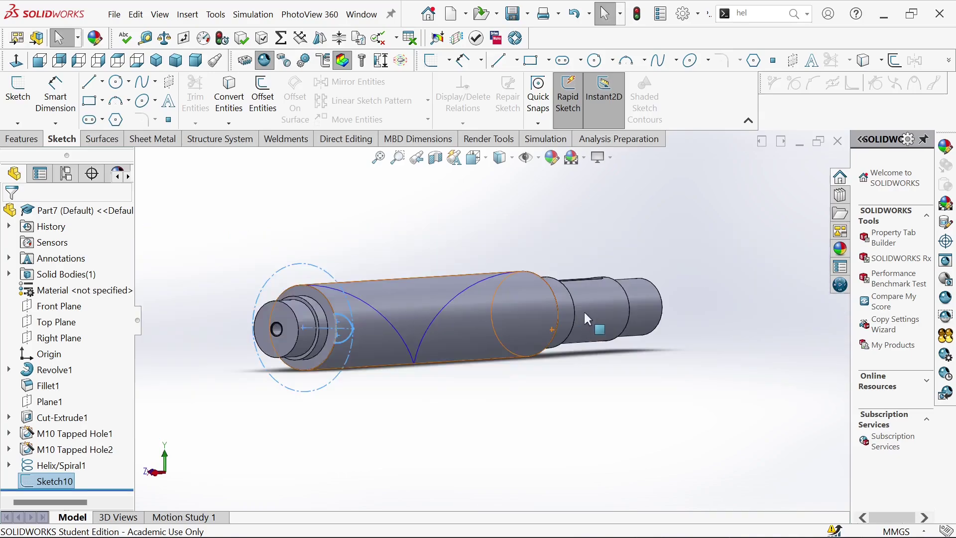
# Sweep the Sketch10 flute profile along Helix/Spiral1 to create Sweep1.
pyautogui.click(22, 139)
pyautogui.click(133, 88)
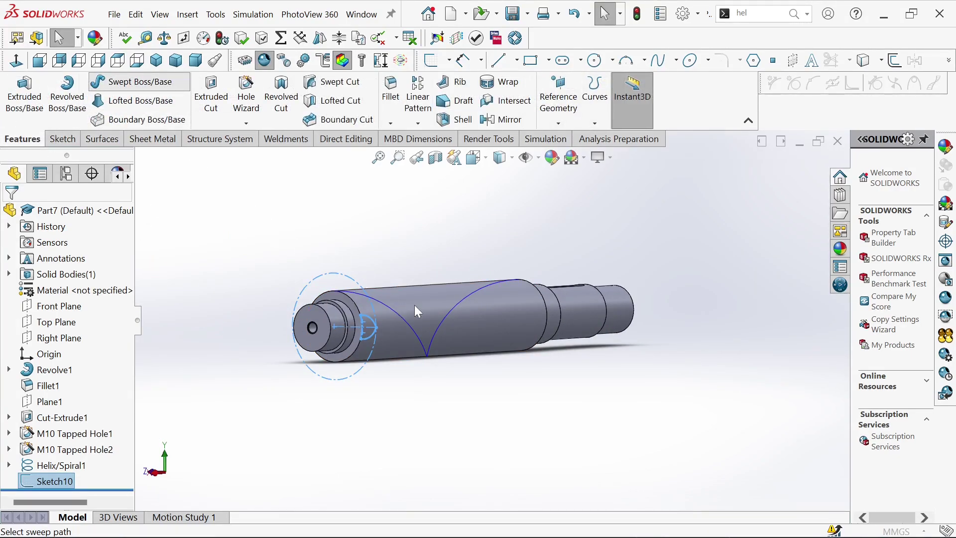
pyautogui.scroll(-3, 374, 346)
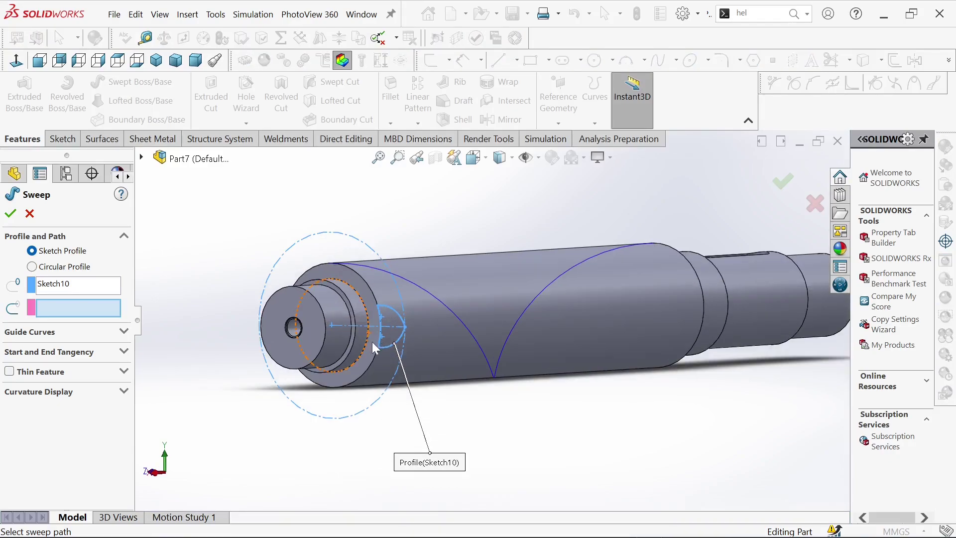
pyautogui.click(399, 338)
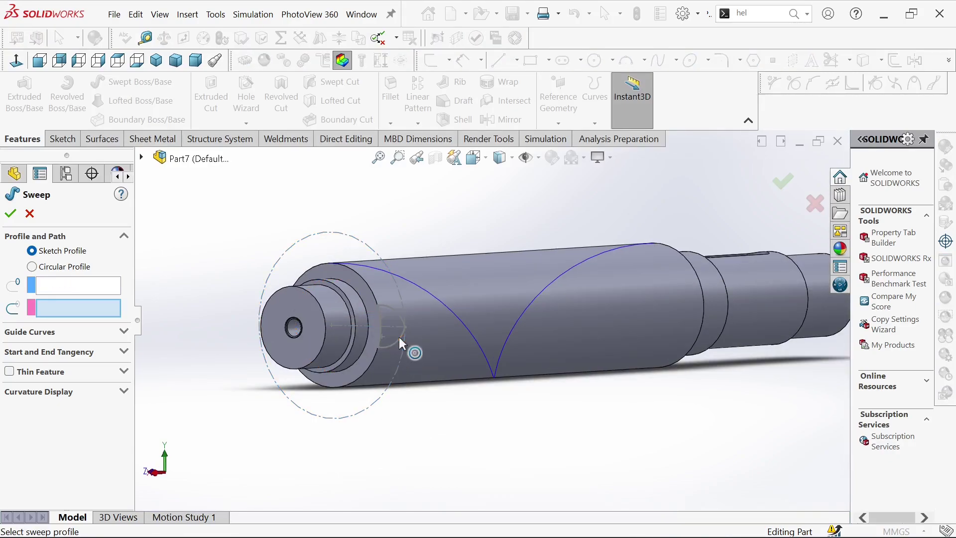
pyautogui.click(84, 283)
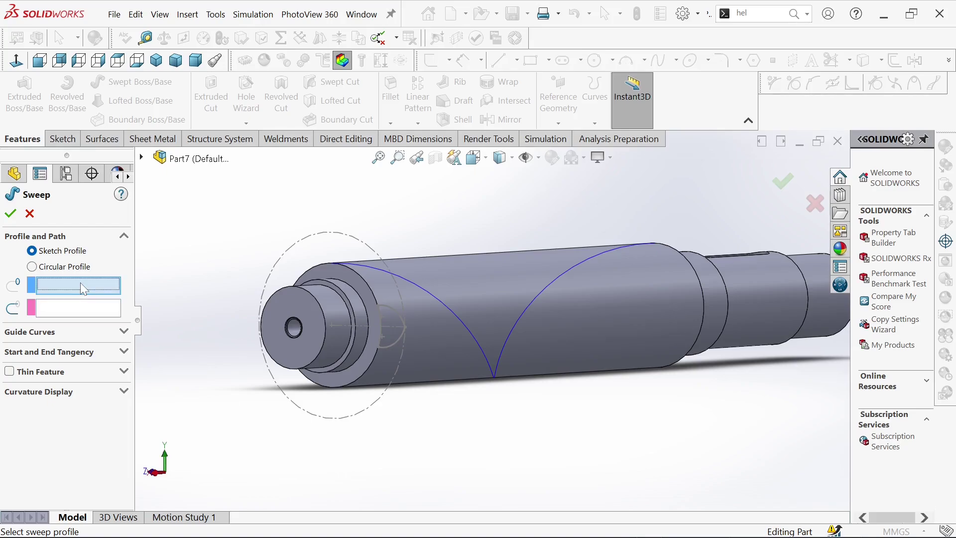
pyautogui.click(396, 314)
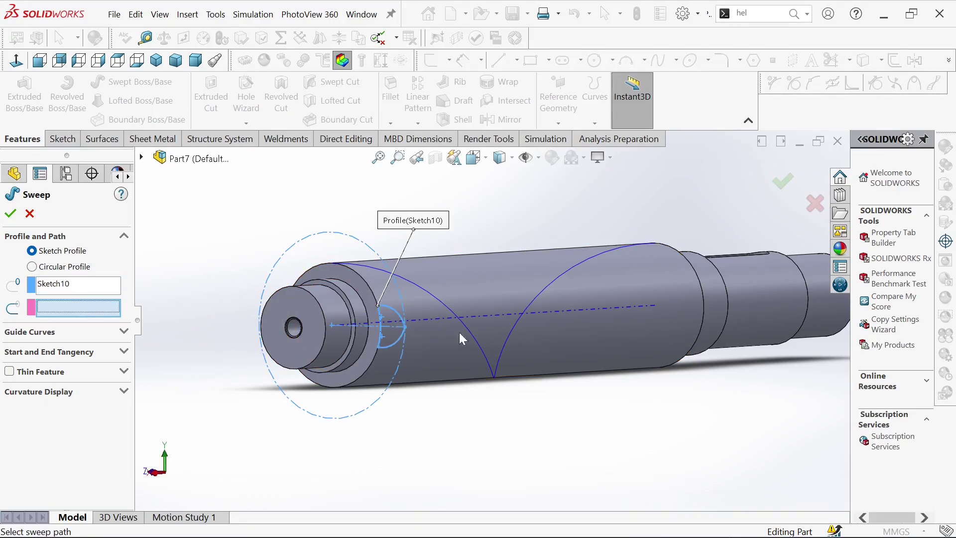
pyautogui.click(481, 349)
pyautogui.scroll(5, 471, 349)
pyautogui.moveTo(544, 347); pyautogui.dragTo(316, 371, button='middle')
pyautogui.click(10, 214)
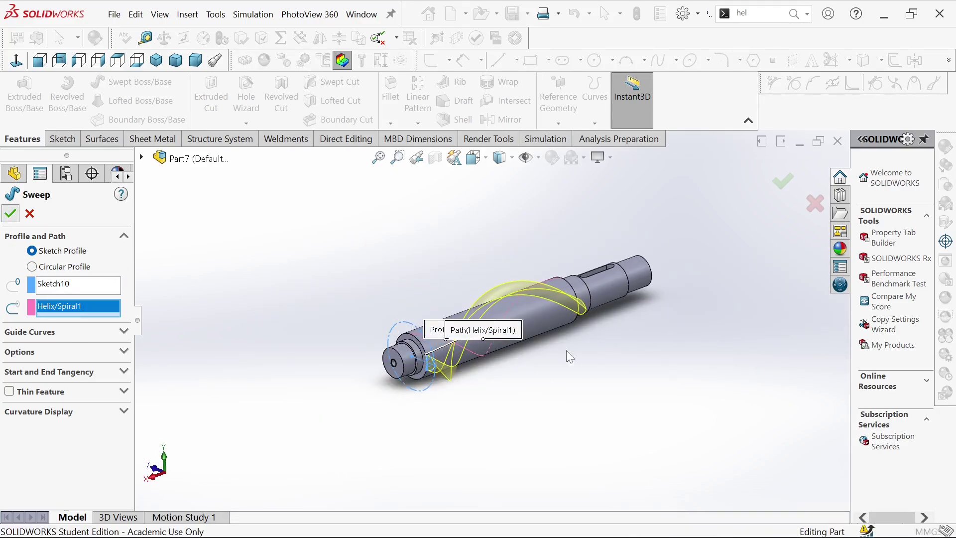
pyautogui.scroll(-5, 559, 353)
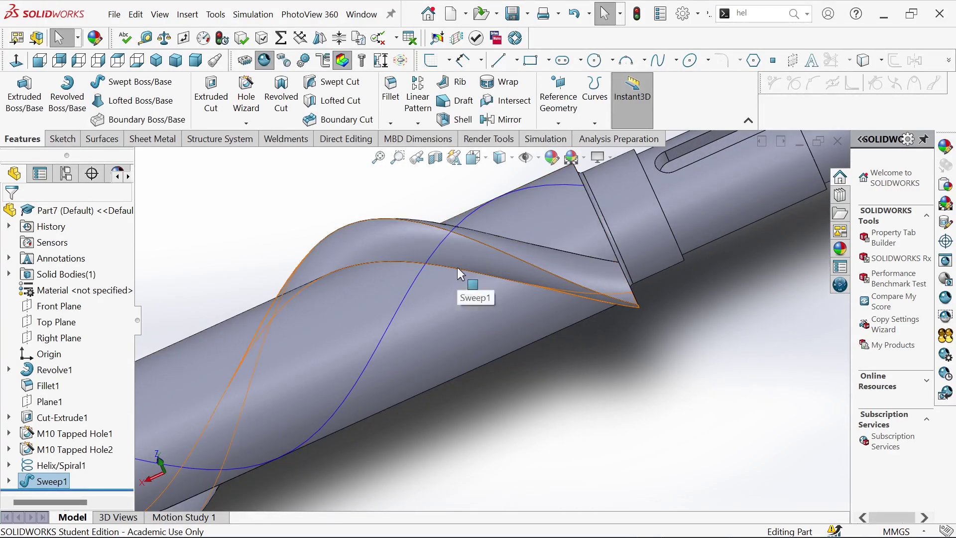
# Fillet both helical edges of the flute with a 3 mm radius.
pyautogui.click(466, 270)
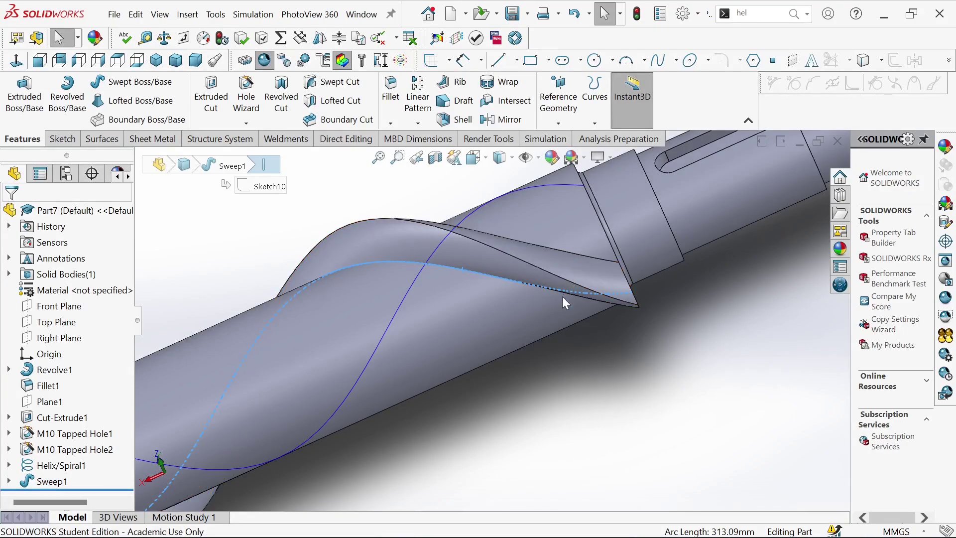
pyautogui.hotkey('ctrl', 'f')
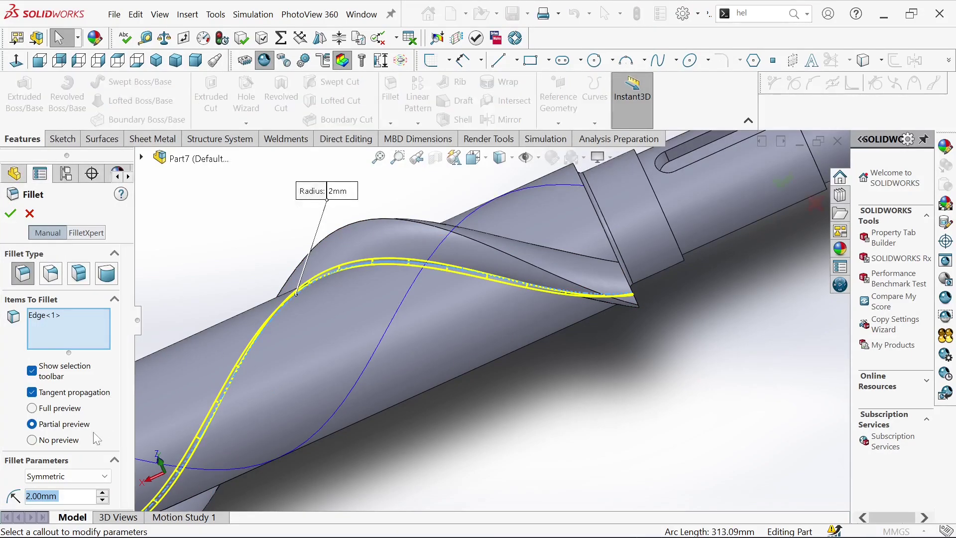
pyautogui.write('3')
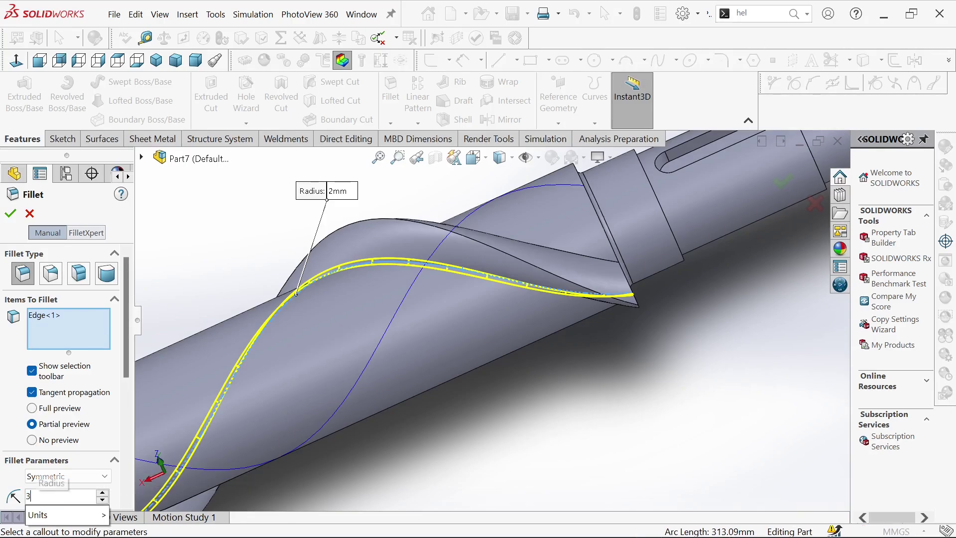
pyautogui.press('Return')
pyautogui.moveTo(482, 305); pyautogui.dragTo(455, 463, button='middle')
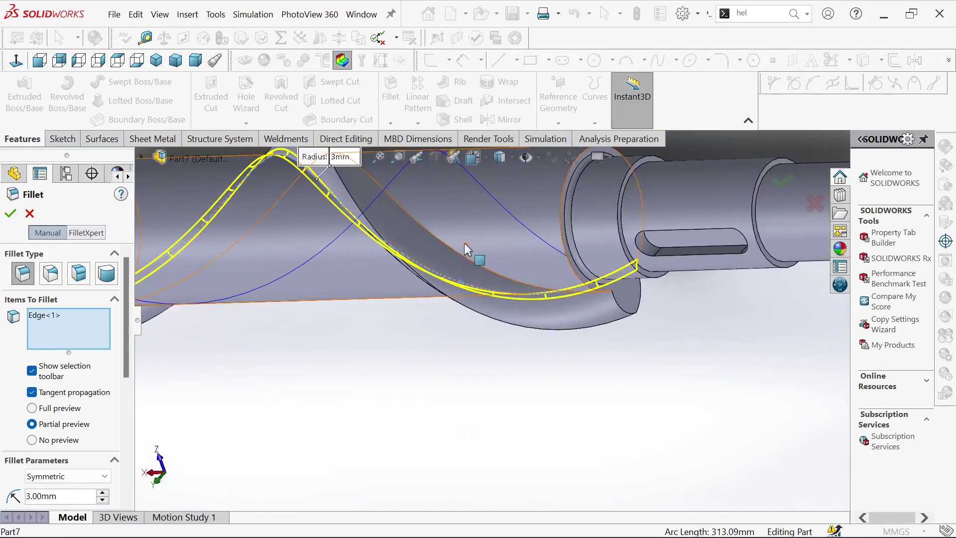
pyautogui.click(443, 242)
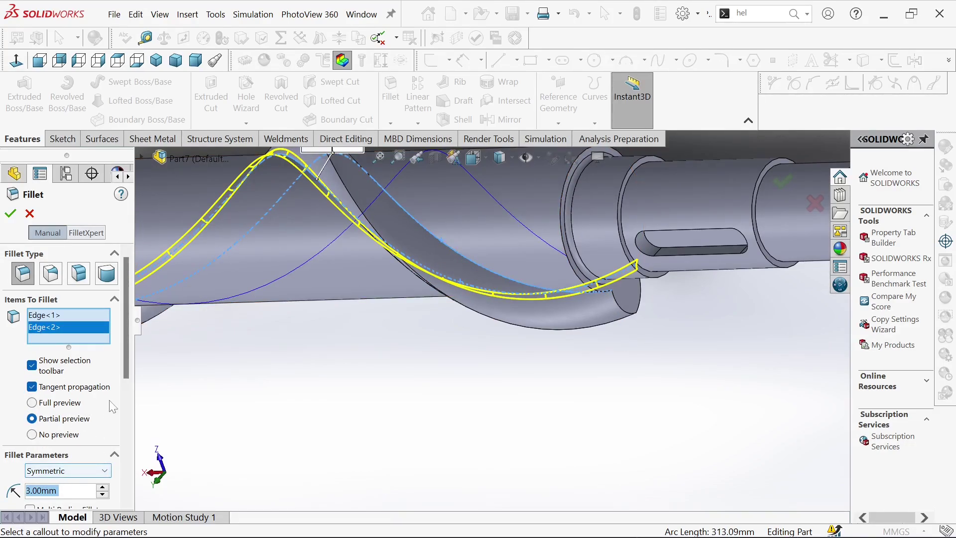
pyautogui.click(10, 213)
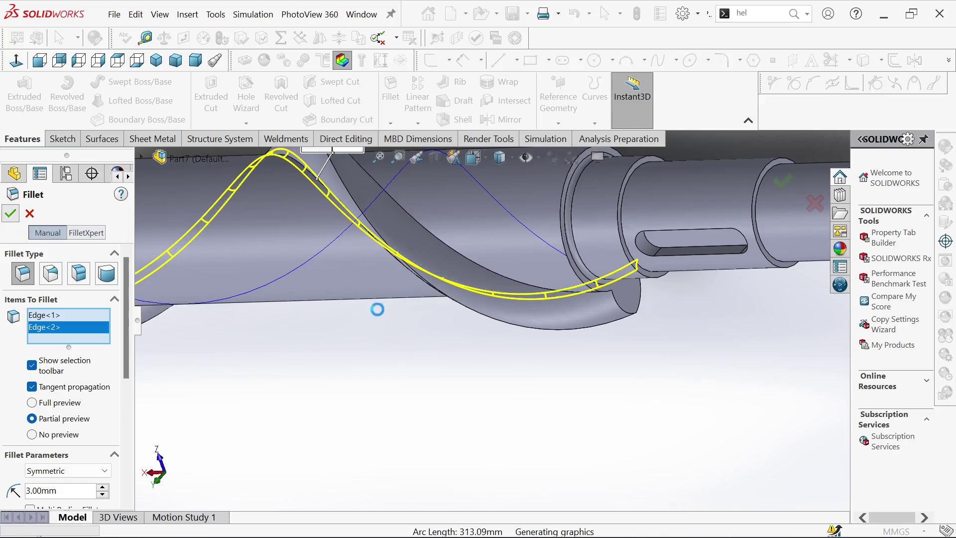
# Circularly pattern Sweep1 and Fillet2 six times over 360° about the shaft's circular edge.
pyautogui.scroll(5, 433, 274)
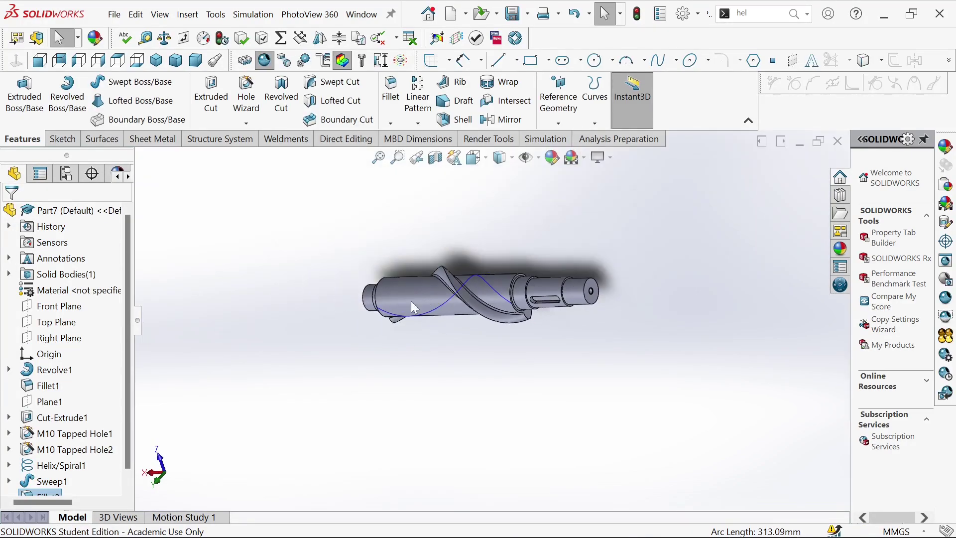
pyautogui.moveTo(410, 304); pyautogui.dragTo(482, 273, button='middle')
pyautogui.scroll(4, 478, 303)
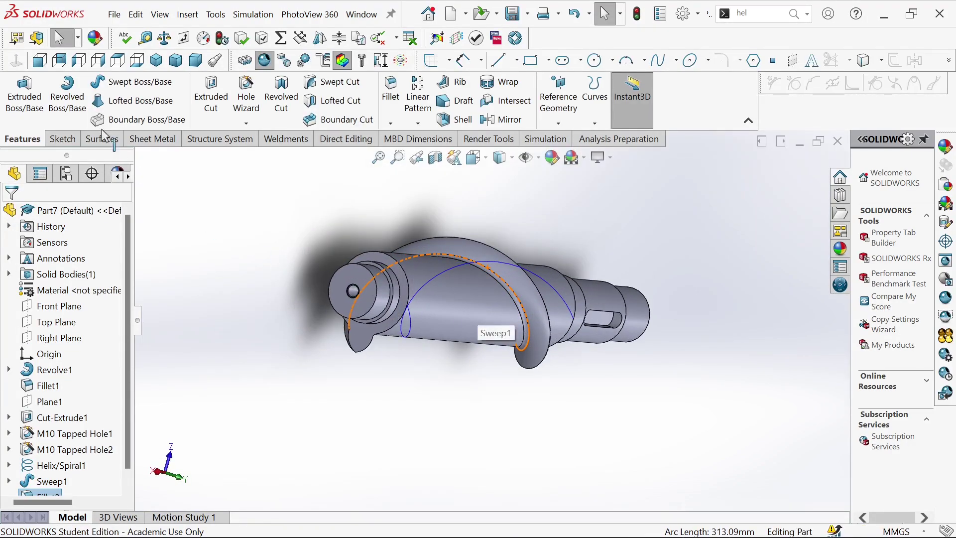
pyautogui.click(418, 123)
pyautogui.click(438, 139)
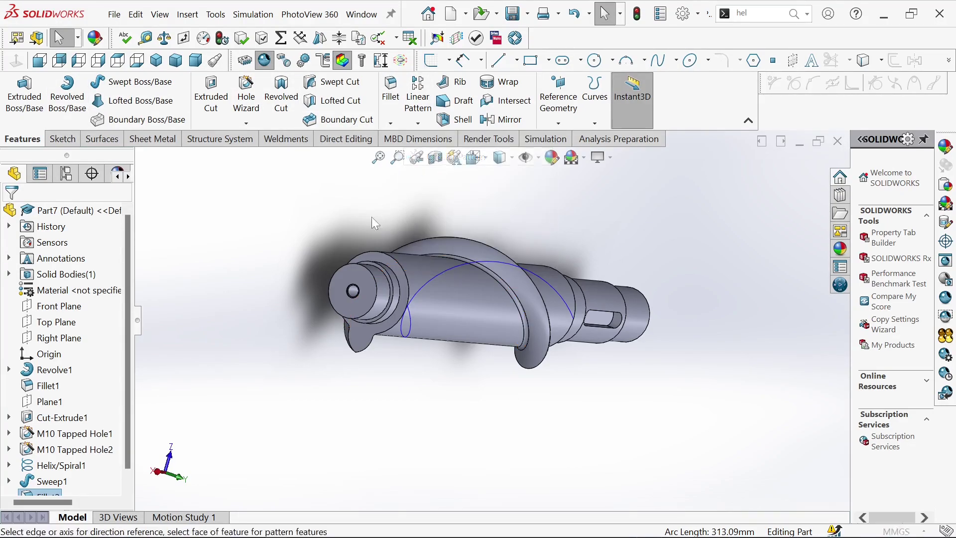
pyautogui.click(408, 283)
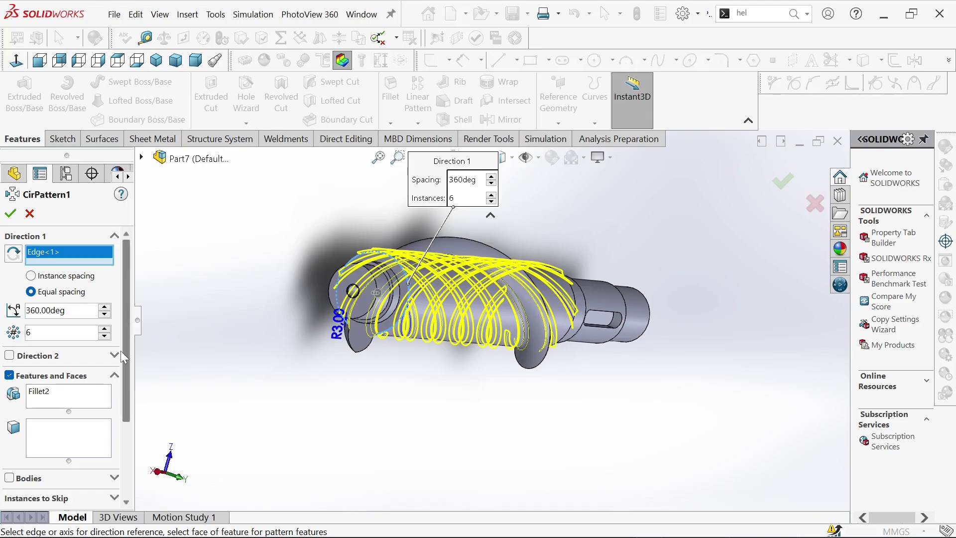
pyautogui.scroll(-3, 131, 367)
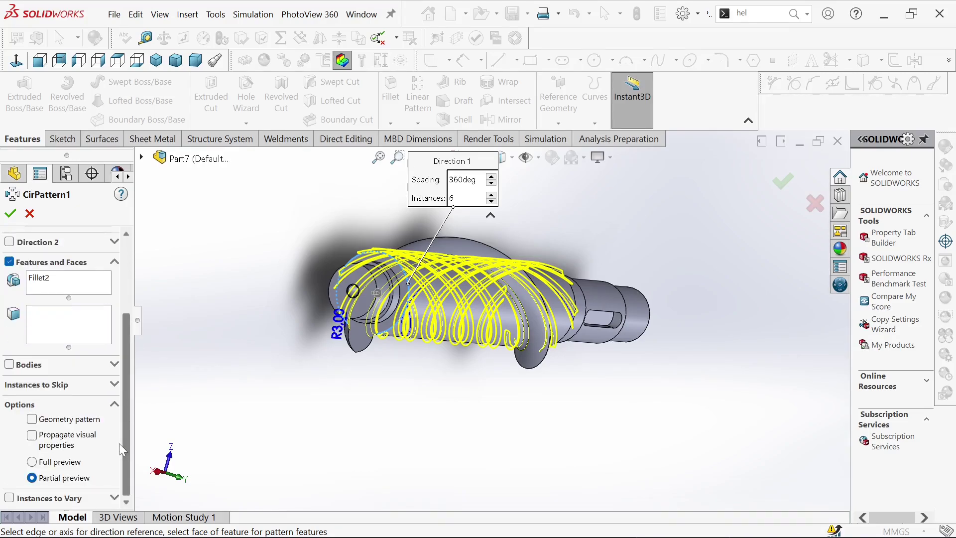
pyautogui.rightClick(60, 286)
pyautogui.click(112, 291)
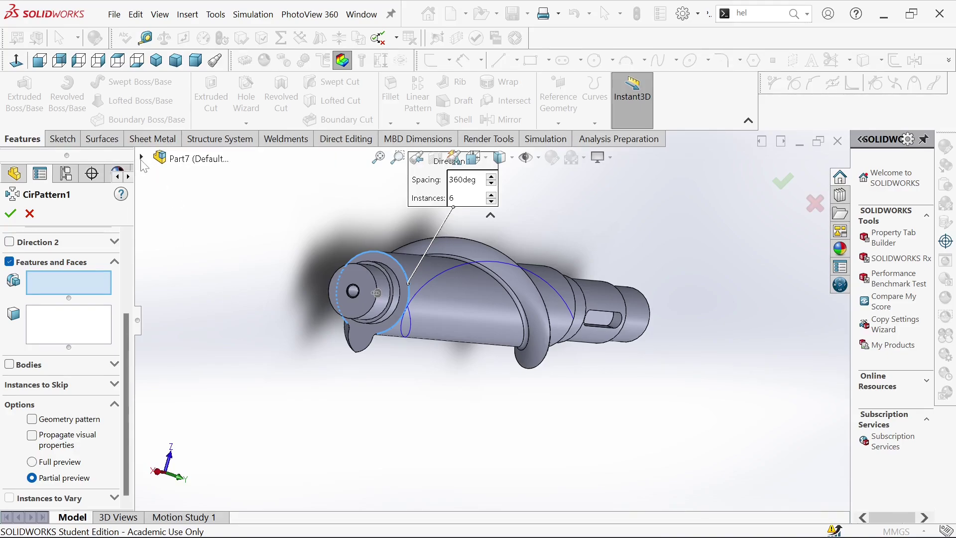
pyautogui.click(141, 158)
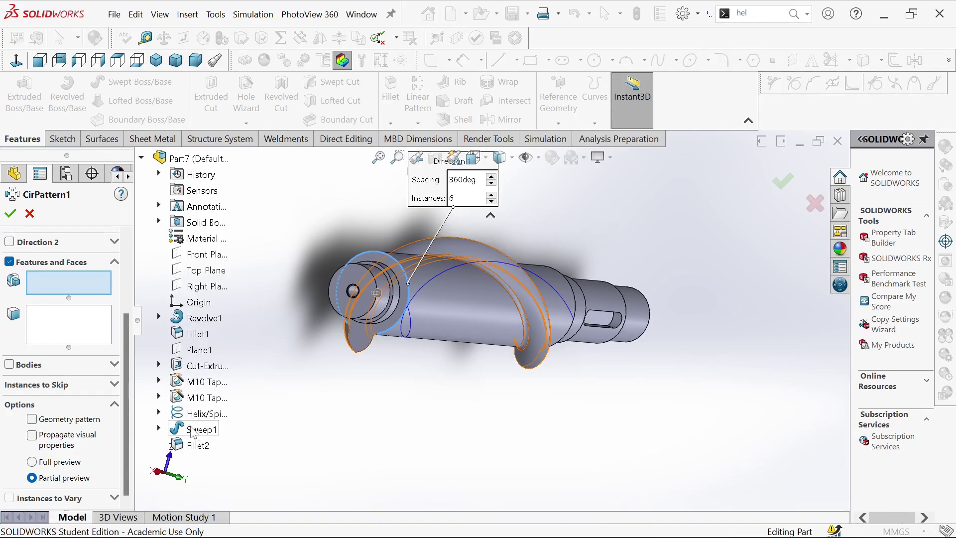
pyautogui.click(197, 448)
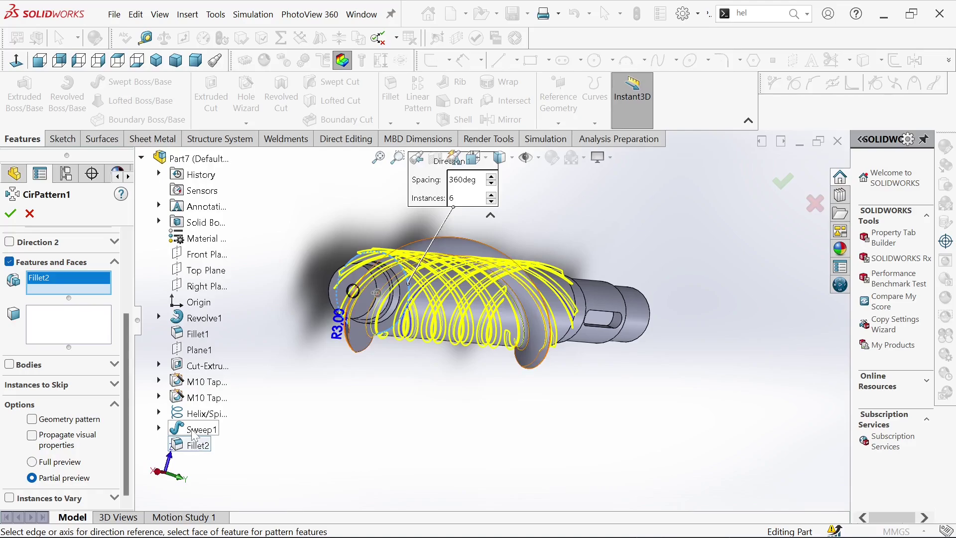
pyautogui.click(195, 430)
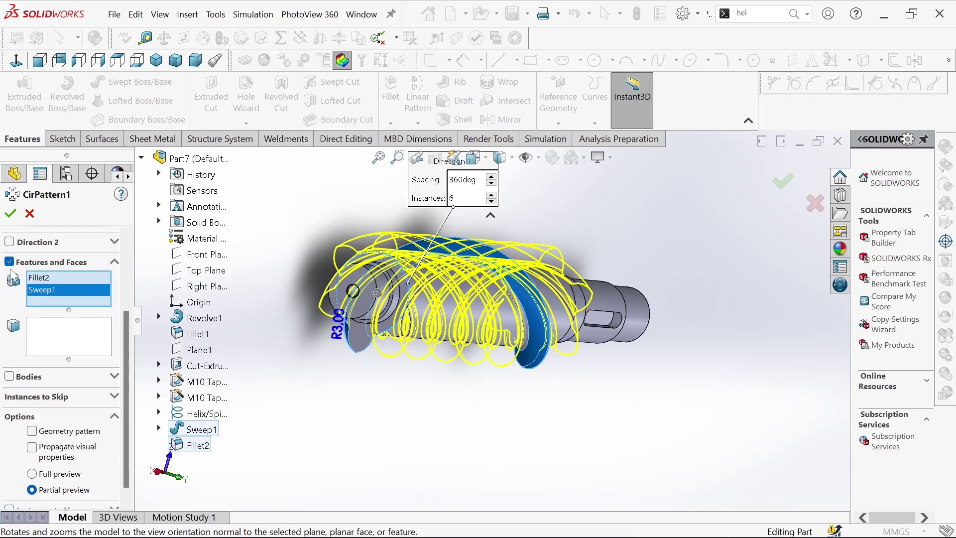
pyautogui.click(11, 216)
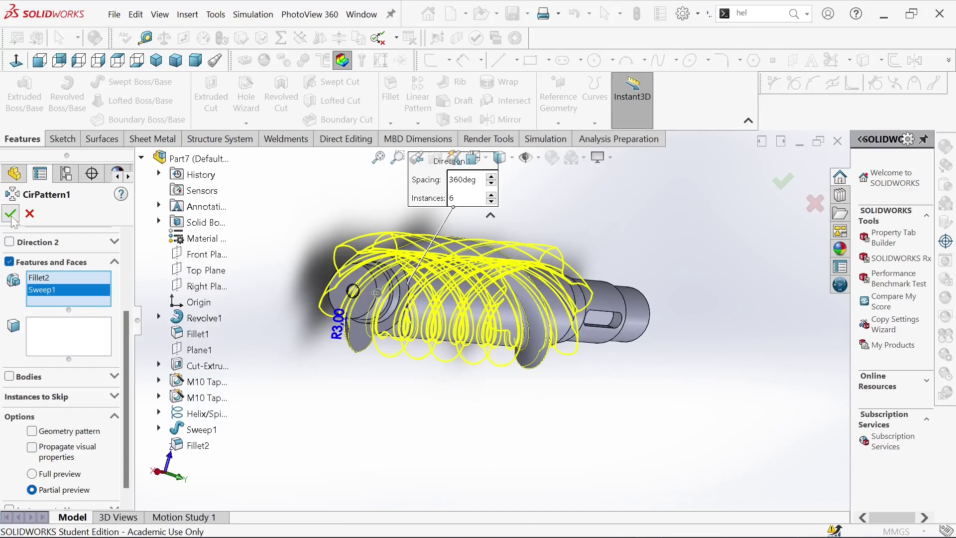
# Hide the helix curve, leaving only the fluted solid shaft visible.
pyautogui.moveTo(486, 325); pyautogui.dragTo(537, 290, button='middle')
pyautogui.scroll(-2, 630, 362)
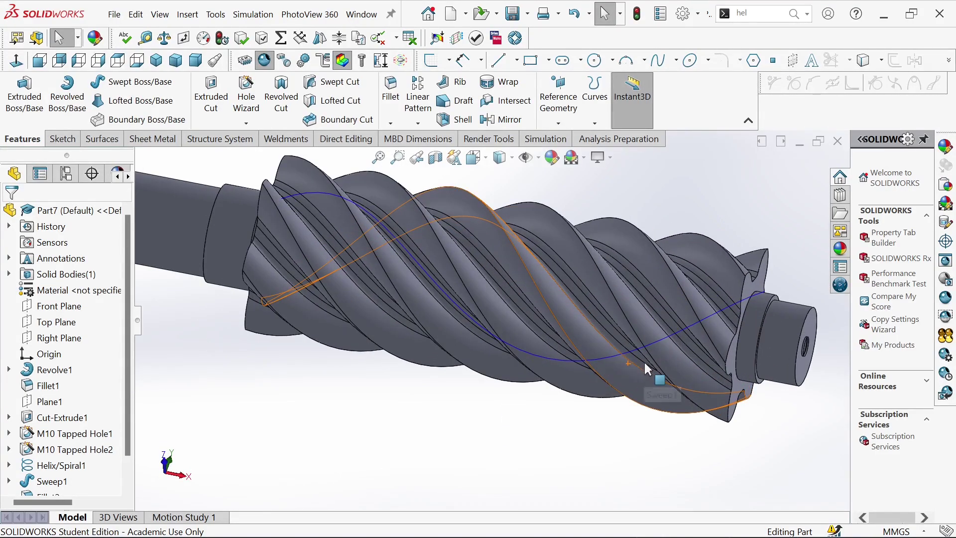
pyautogui.rightClick(623, 354)
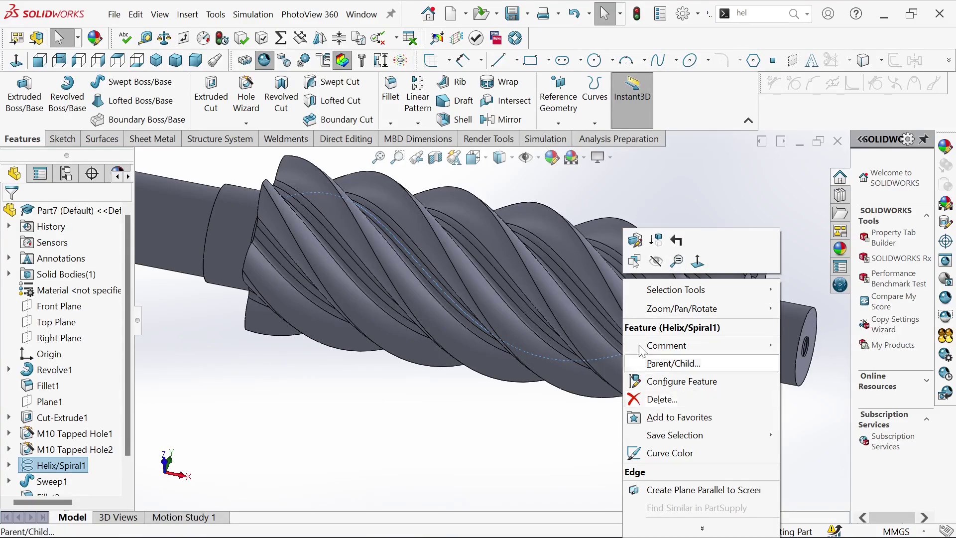
pyautogui.click(656, 261)
pyautogui.scroll(3, 513, 347)
pyautogui.moveTo(507, 335); pyautogui.dragTo(466, 362, button='middle')
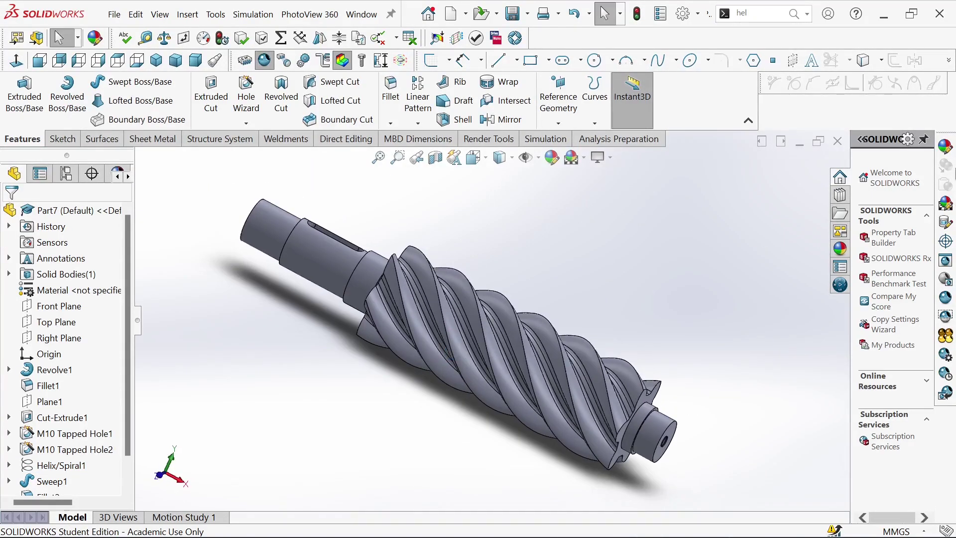
# Apply the Metal > Steel carbon steel appearance to the whole part.
pyautogui.click(934, 165)
pyautogui.click(883, 217)
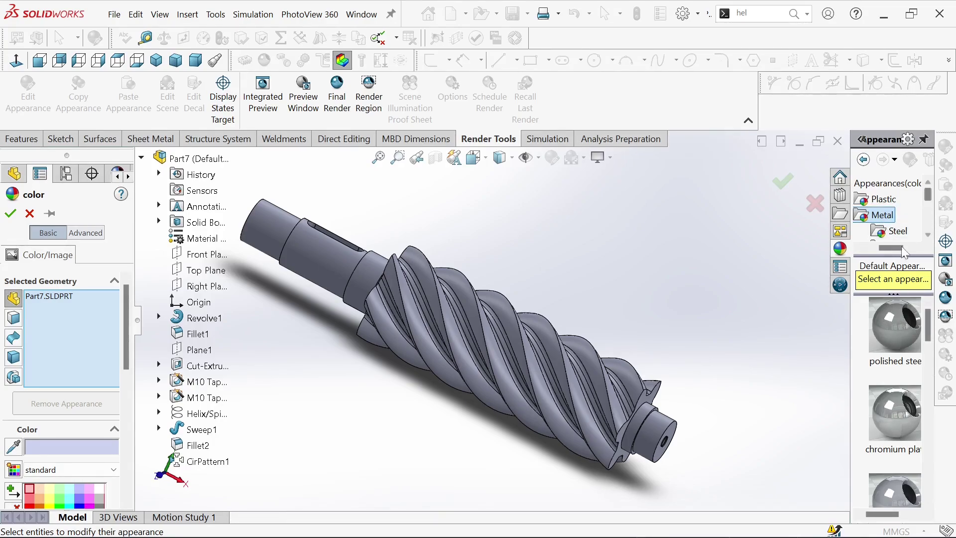
pyautogui.click(890, 231)
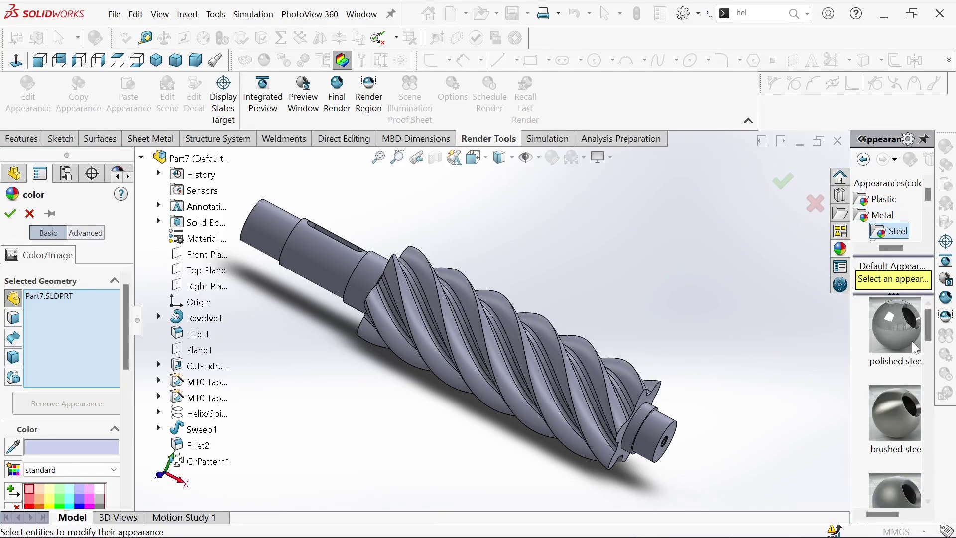
pyautogui.moveTo(931, 329)
pyautogui.mouseDown()
pyautogui.moveTo(926, 416)
pyautogui.moveTo(904, 384)
pyautogui.moveTo(769, 363)
pyautogui.moveTo(512, 363)
pyautogui.moveTo(498, 349)
pyautogui.mouseUp()
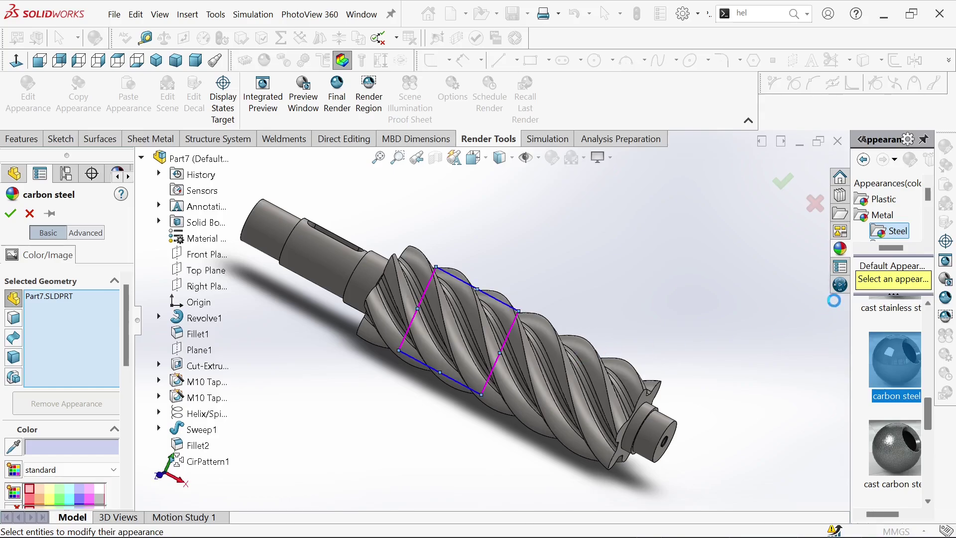
pyautogui.click(10, 215)
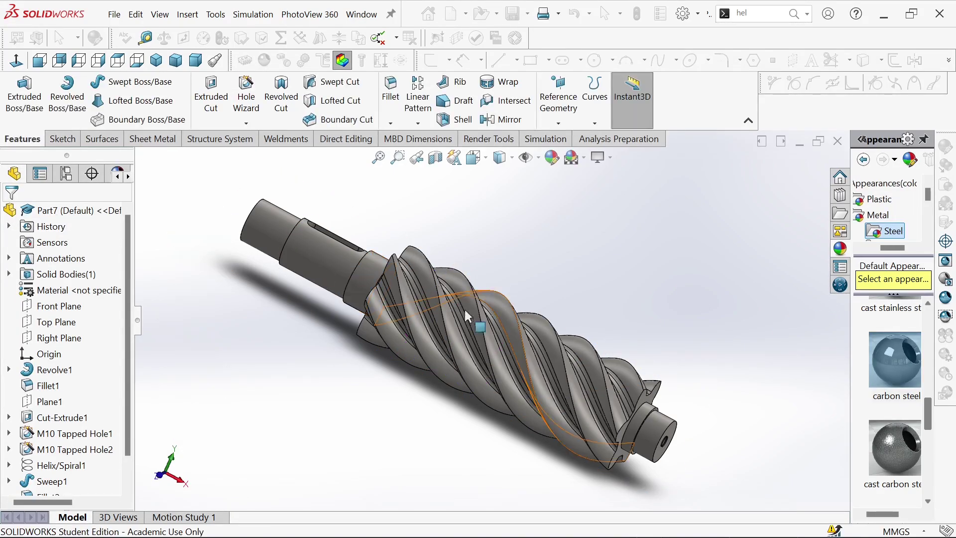
pyautogui.scroll(3, 467, 324)
pyautogui.moveTo(467, 324); pyautogui.dragTo(448, 349, button='middle')
pyautogui.scroll(-3, 467, 301)
# Switch the finished shaft to the standard Isometric view orientation.
pyautogui.click(477, 157)
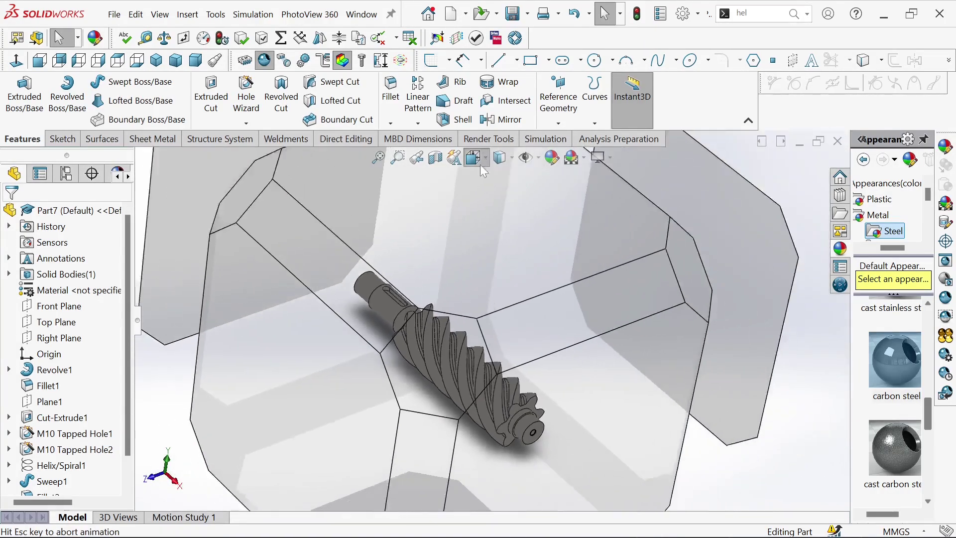
pyautogui.click(552, 199)
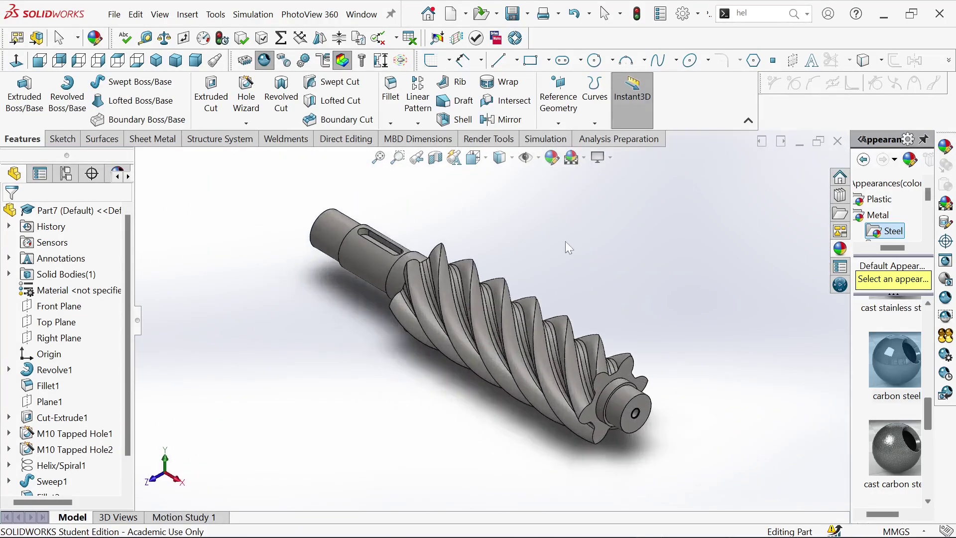
pyautogui.scroll(-1, 550, 244)
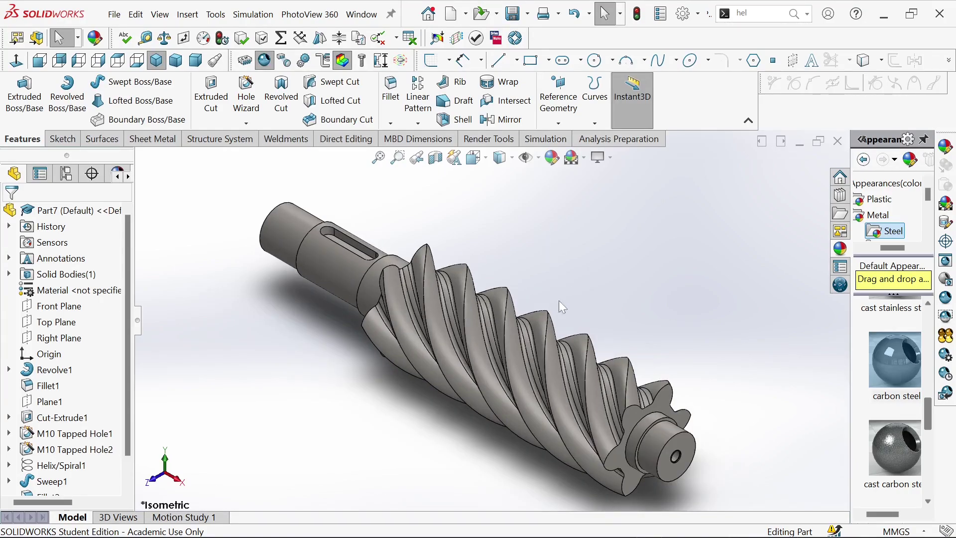